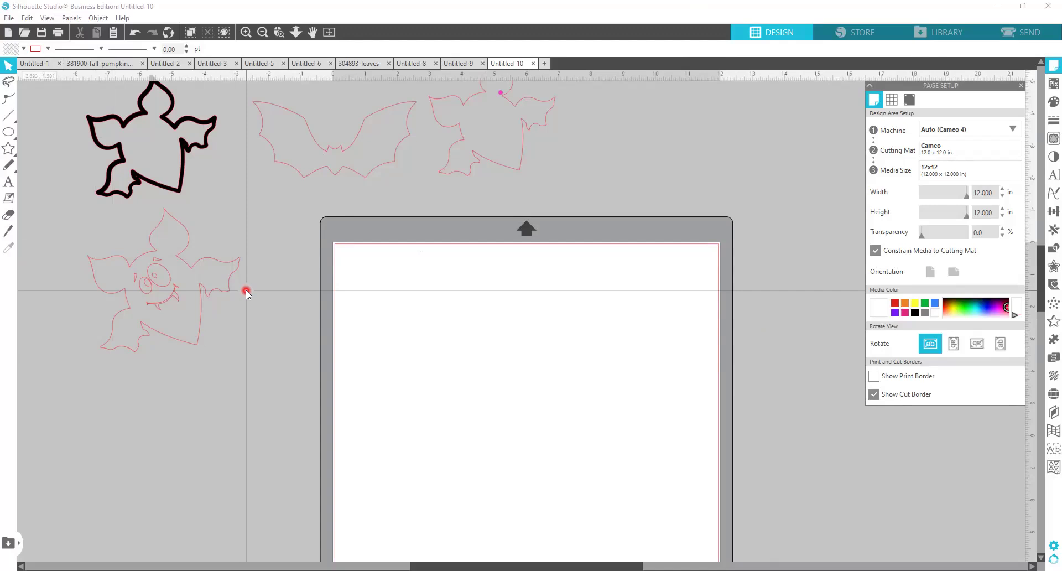
# Move the monster figure with the face slightly away from the thick black outlined figure
pyautogui.click(195, 342)
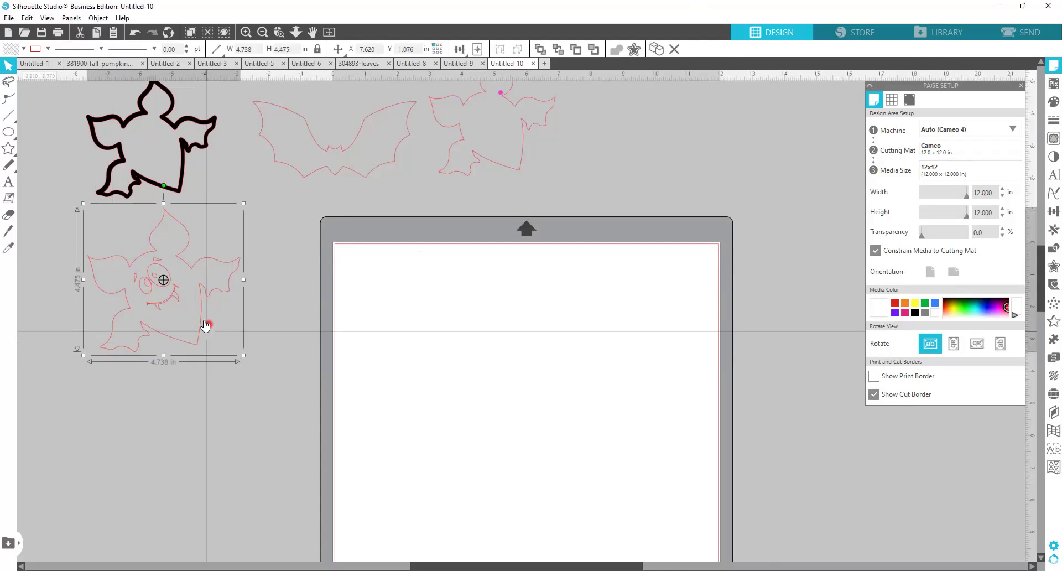
pyautogui.moveTo(206, 325); pyautogui.dragTo(248, 361)
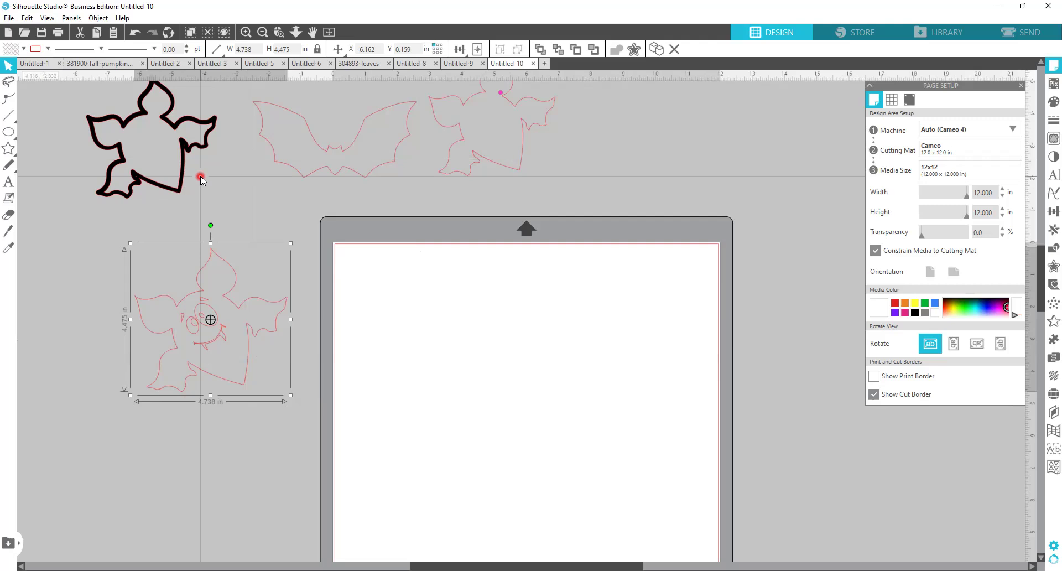
pyautogui.click(8, 198)
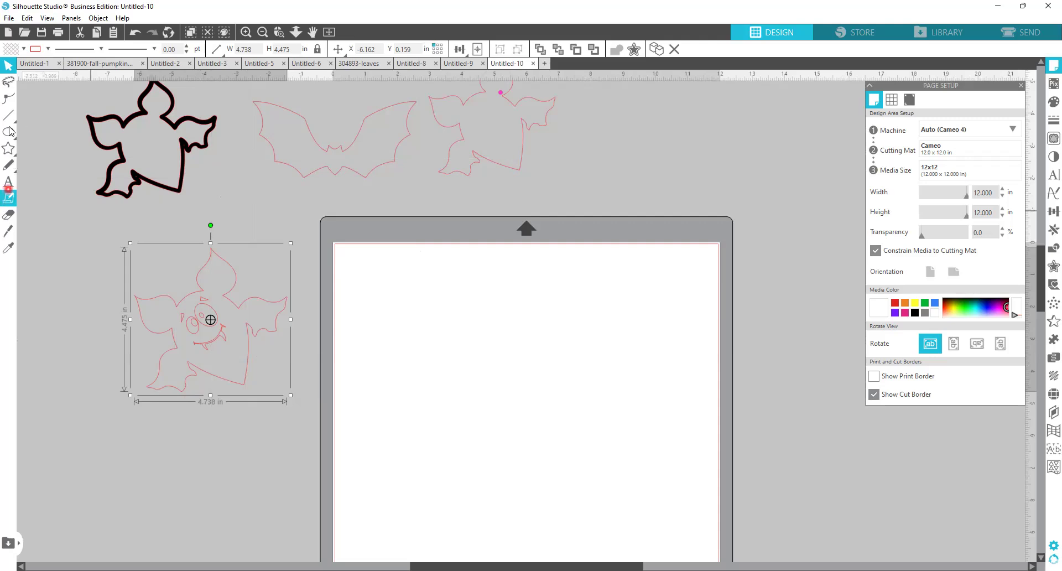
pyautogui.click(26, 132)
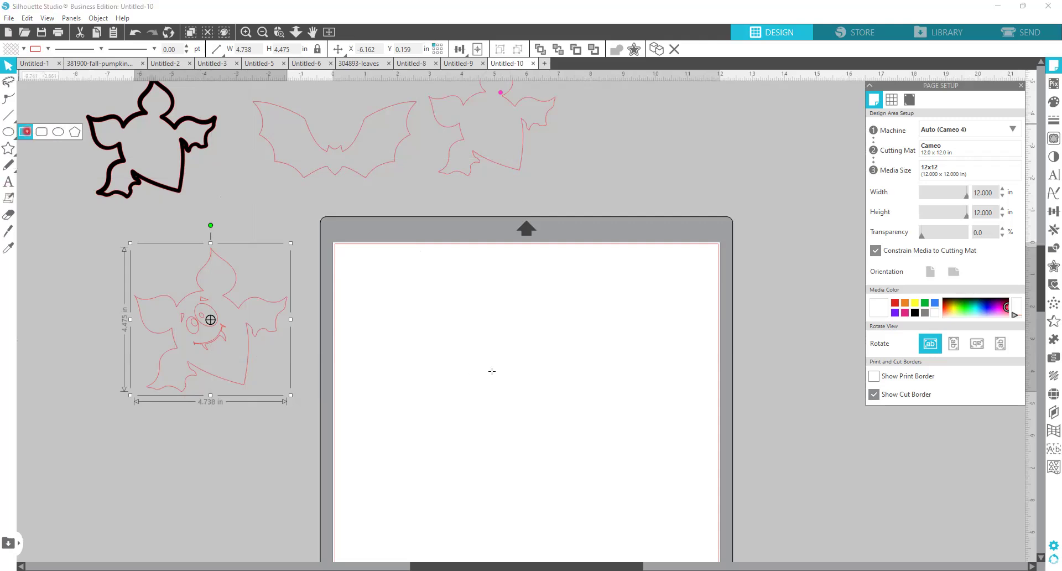
pyautogui.moveTo(402, 292); pyautogui.dragTo(649, 408)
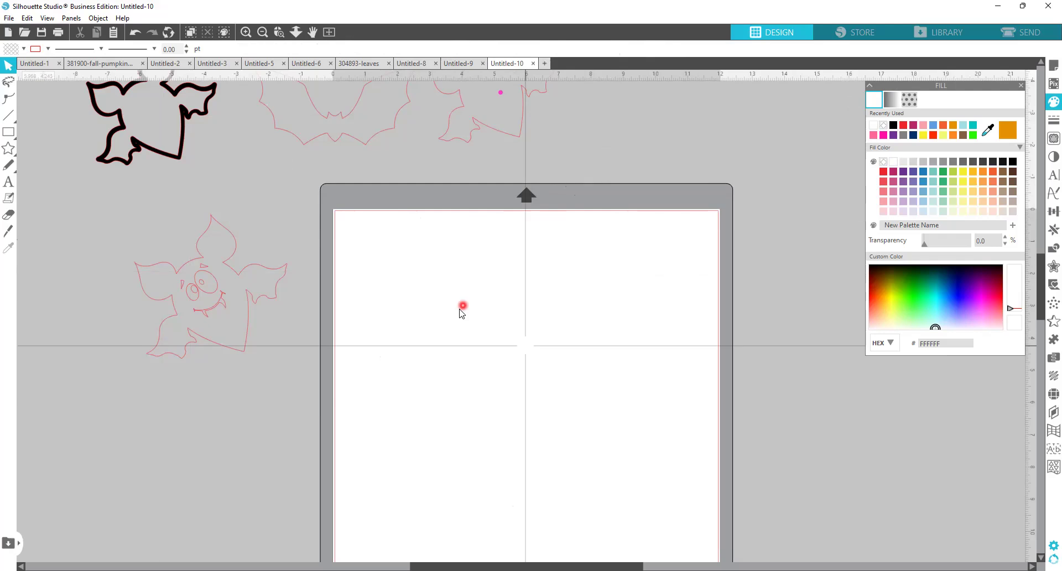
# Set a custom media size of 9 in wide by 8 in high in the page setup
pyautogui.click(1046, 65)
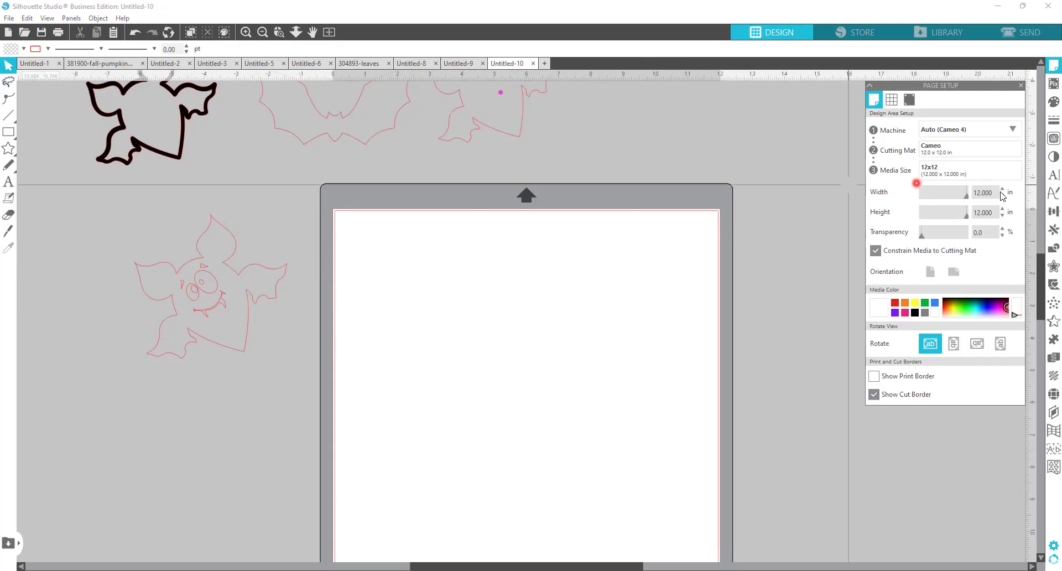
pyautogui.moveTo(998, 191); pyautogui.dragTo(950, 194)
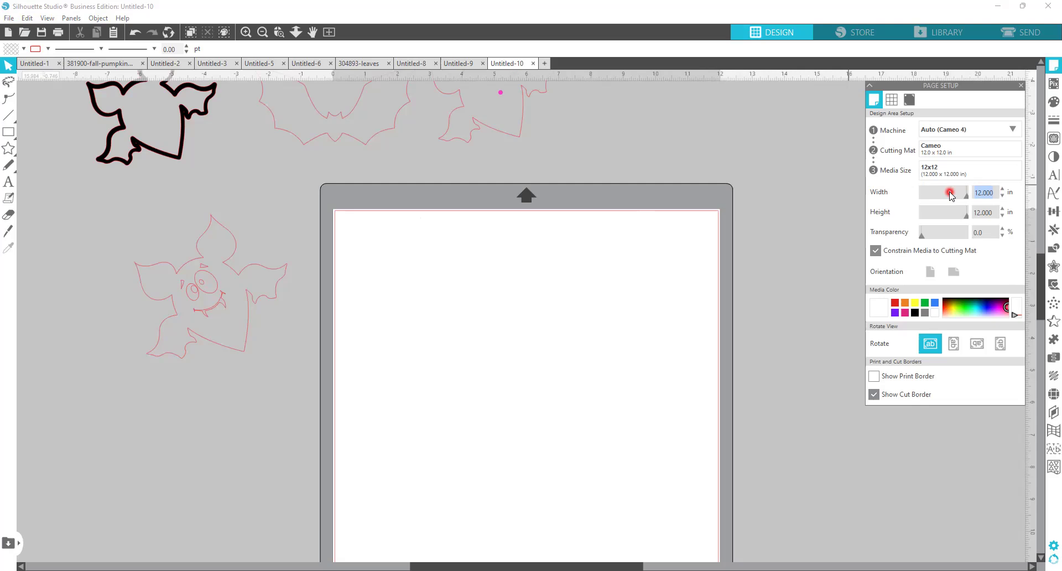
pyautogui.write('9')
pyautogui.press('Return')
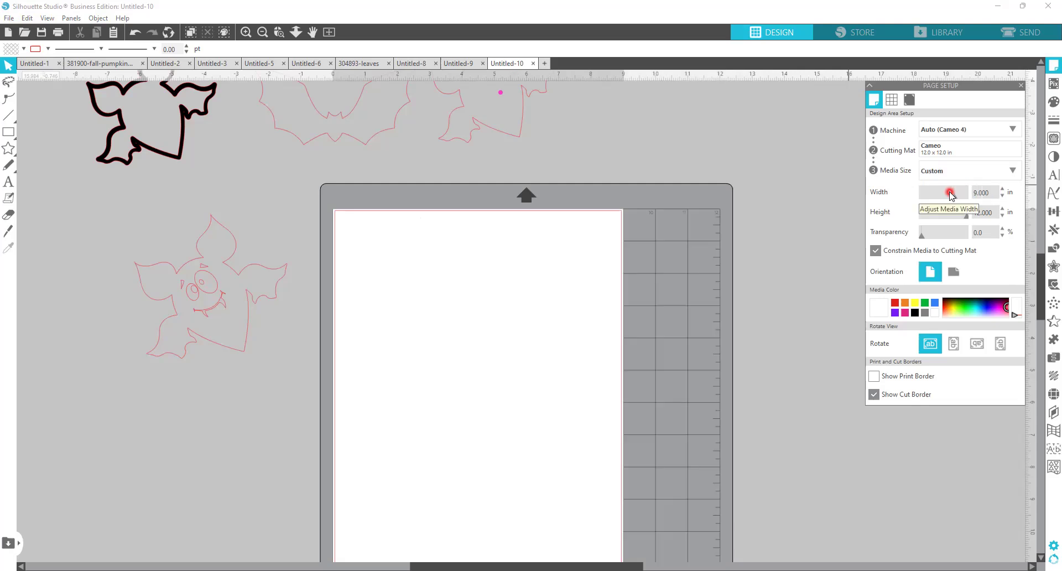
pyautogui.moveTo(992, 217); pyautogui.dragTo(923, 220)
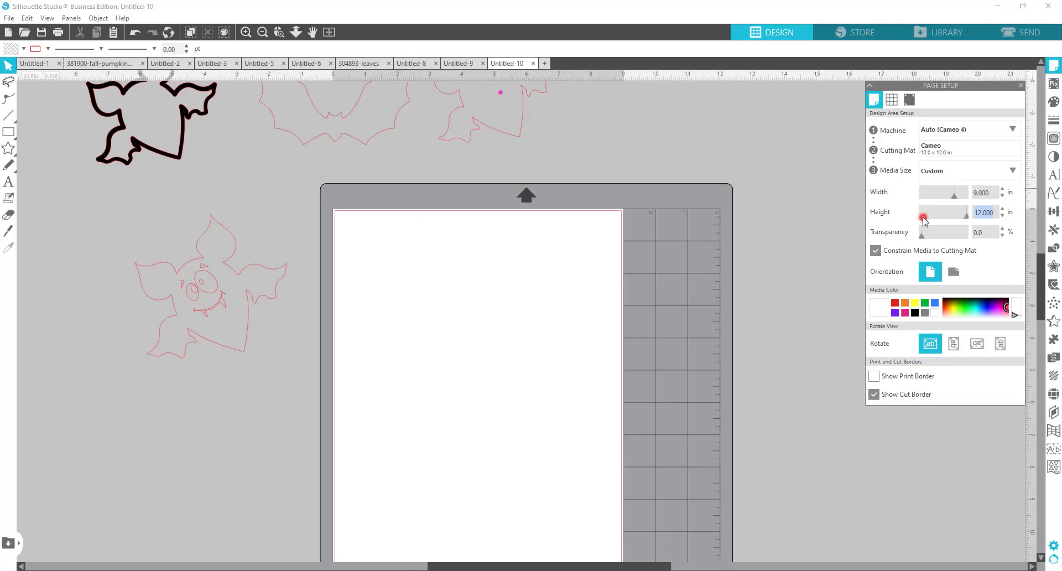
pyautogui.write('8')
pyautogui.press('Return')
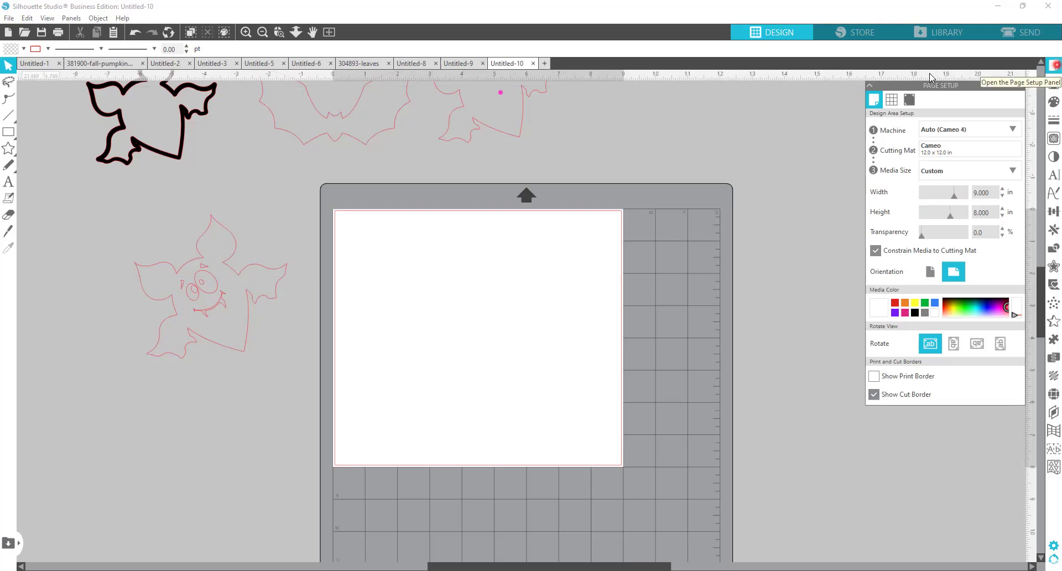
# Set the cutting mat to None and switch the page to portrait orientation
pyautogui.click(995, 154)
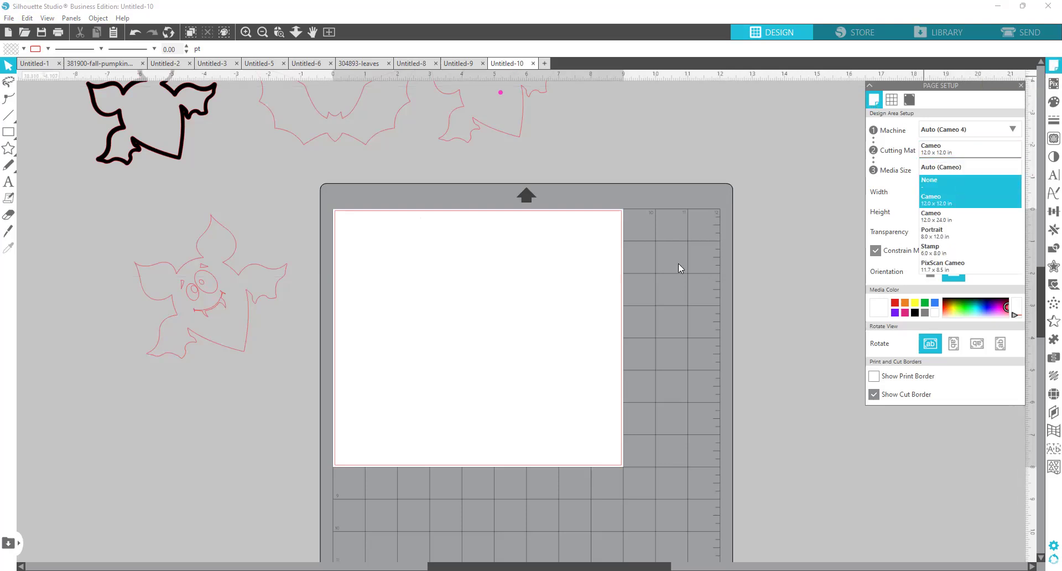
pyautogui.click(779, 205)
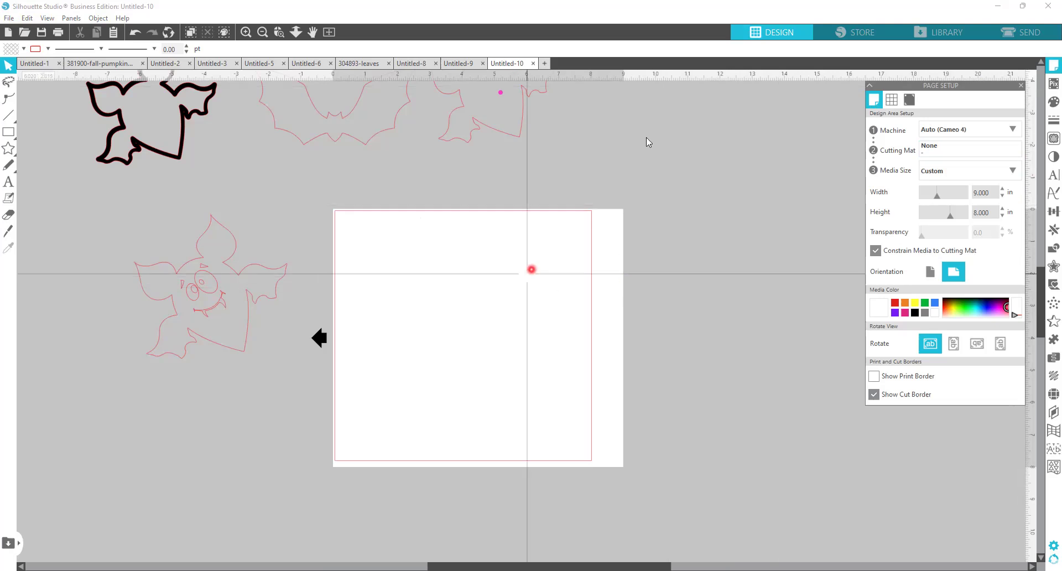
pyautogui.click(931, 271)
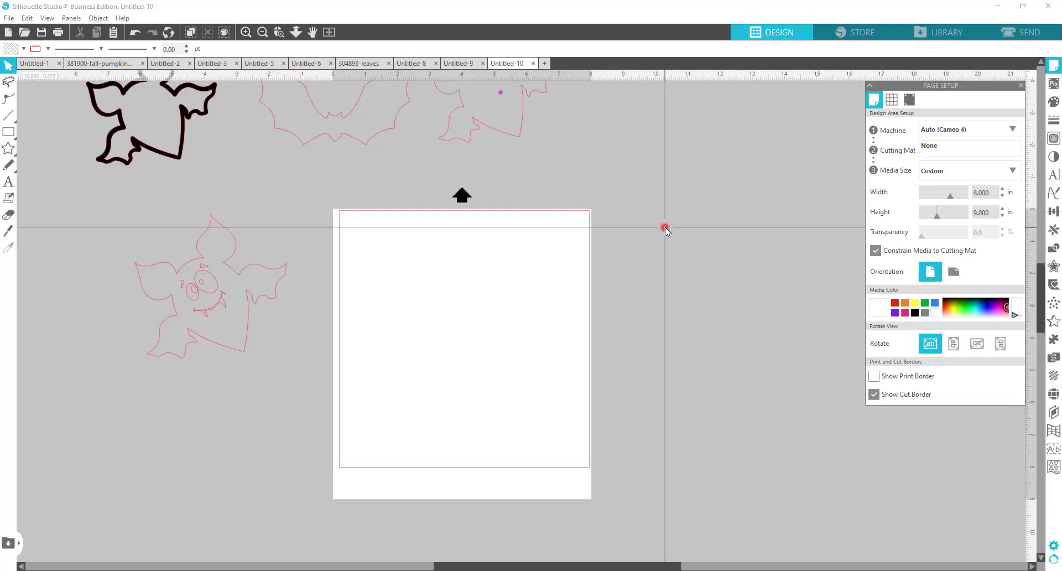
# Move the thin faceless monster outline onto the page and reposition the figure with the face beside the page
pyautogui.scroll(3, 665, 227)
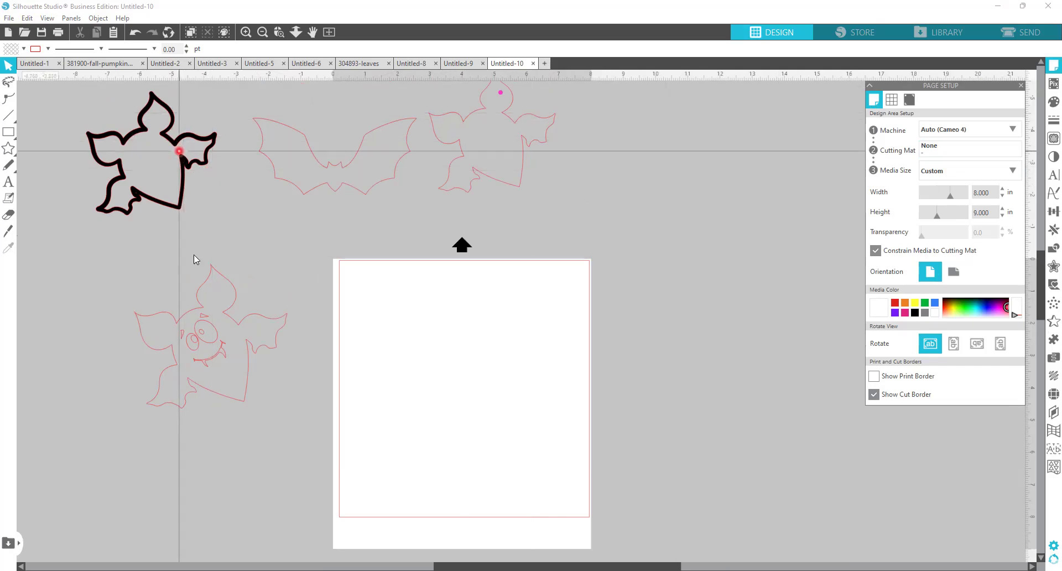
pyautogui.moveTo(198, 306); pyautogui.dragTo(178, 273)
pyautogui.click(362, 211)
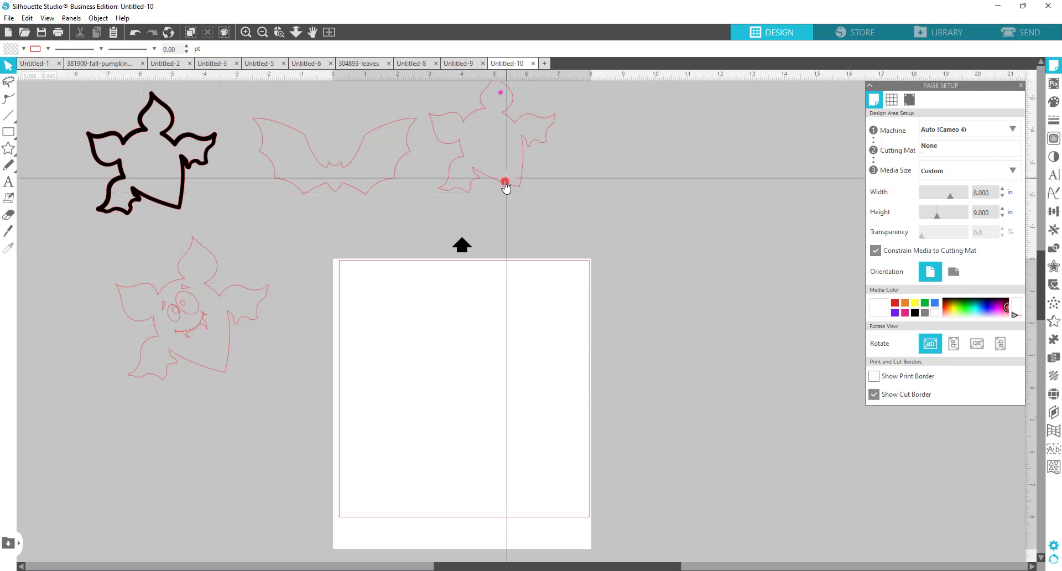
pyautogui.moveTo(505, 182); pyautogui.dragTo(514, 394)
pyautogui.moveTo(230, 353); pyautogui.dragTo(264, 355)
# Duplicate the monster figure with the face and place the copy on the page
pyautogui.rightClick(263, 350)
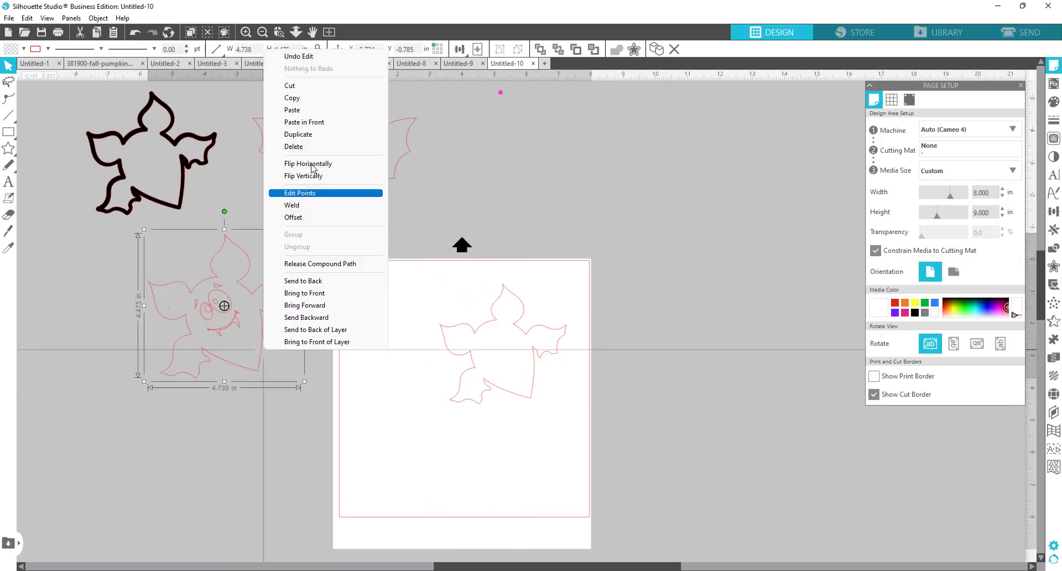
pyautogui.click(319, 136)
pyautogui.moveTo(292, 321); pyautogui.dragTo(478, 420)
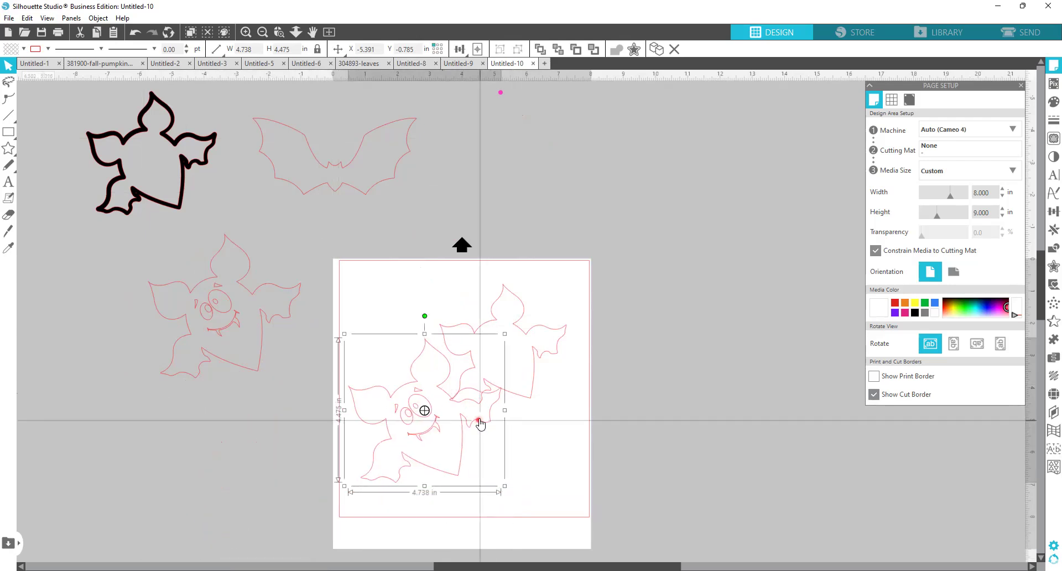
# Remove the faceless outline from the page and shift the copy with the face to the page's upper area
pyautogui.moveTo(527, 335); pyautogui.dragTo(678, 272)
pyautogui.click(466, 397)
pyautogui.moveTo(466, 397); pyautogui.dragTo(494, 334)
pyautogui.click(670, 271)
pyautogui.moveTo(669, 255)
pyautogui.mouseDown()
pyautogui.moveTo(632, 235)
pyautogui.moveTo(540, 398)
pyautogui.moveTo(543, 439)
pyautogui.moveTo(465, 378)
pyautogui.mouseUp()
# Release the compound path of the copy on the page and move its body outline off the page, away from the face
pyautogui.scroll(2, 633, 234)
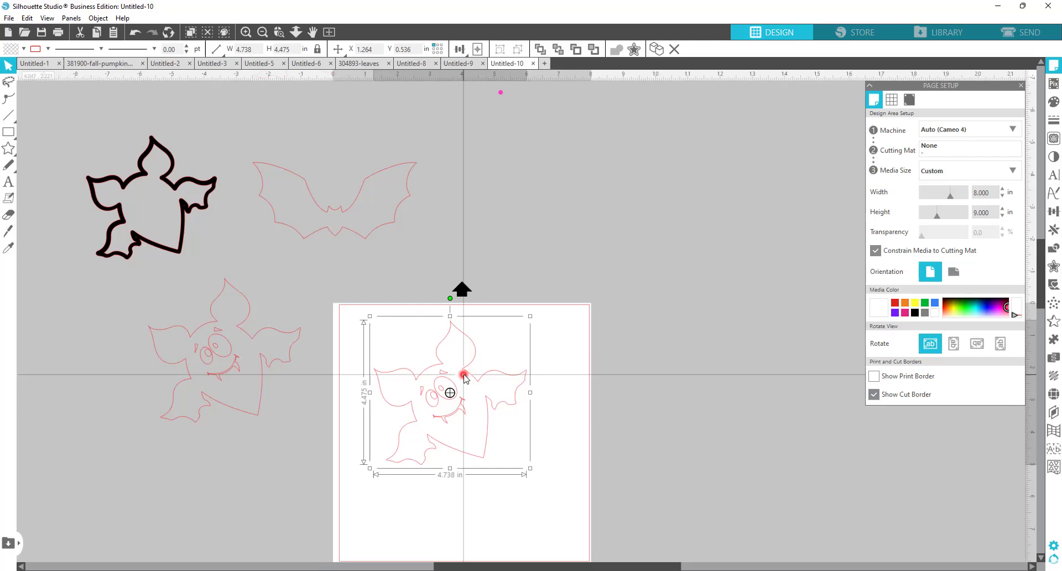
pyautogui.rightClick(465, 378)
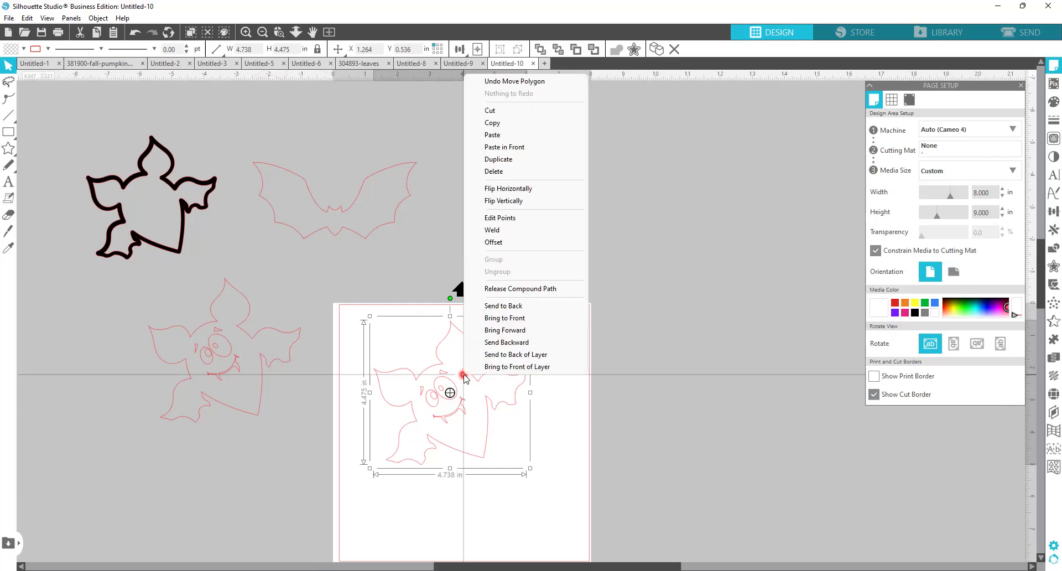
pyautogui.click(509, 288)
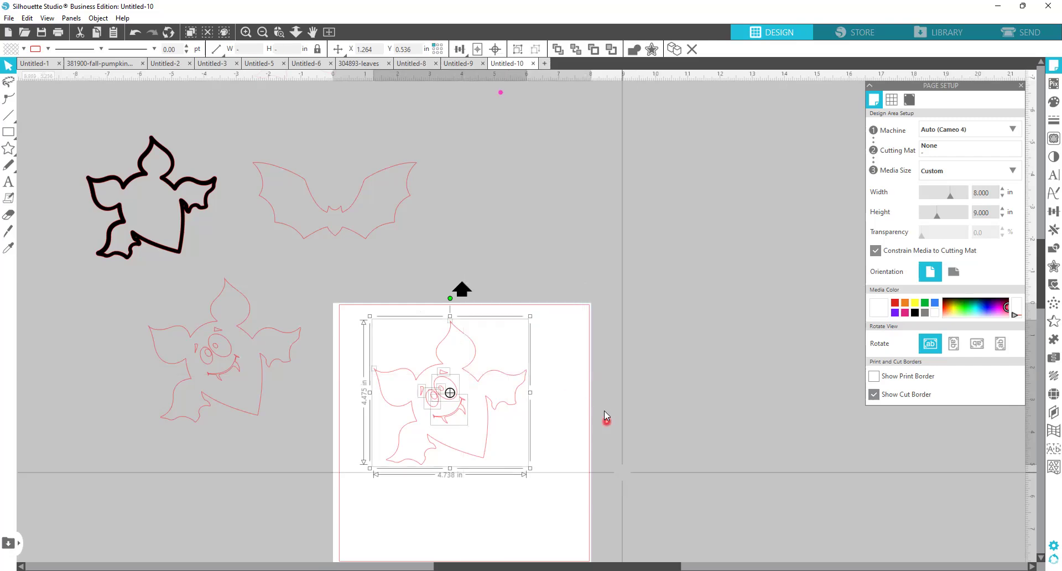
pyautogui.click(572, 383)
pyautogui.moveTo(518, 375); pyautogui.dragTo(776, 373)
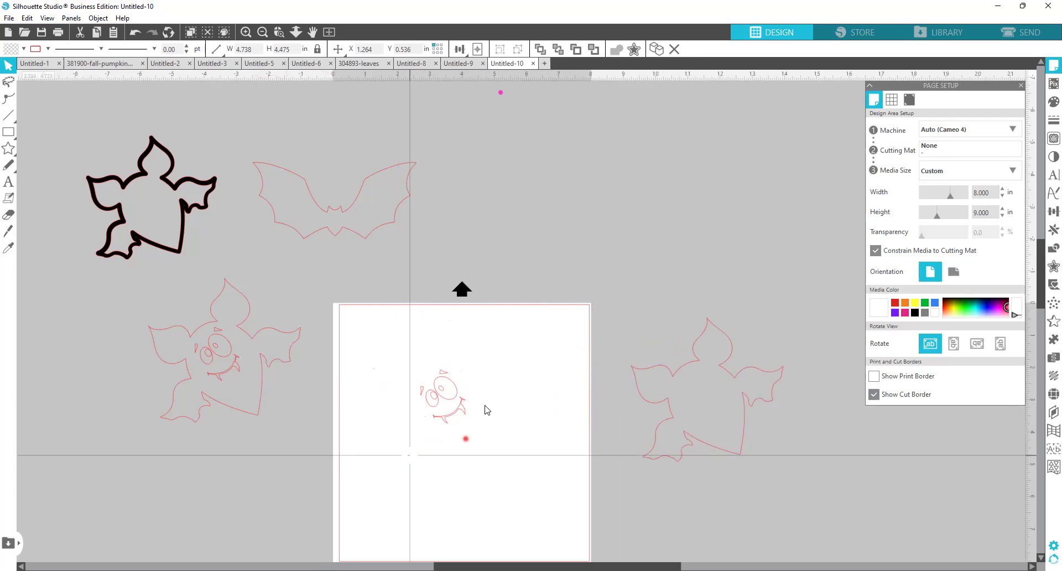
# Group the separated face pieces and move the group off the page, just below the bat outline
pyautogui.moveTo(486, 434); pyautogui.dragTo(412, 359)
pyautogui.rightClick(480, 383)
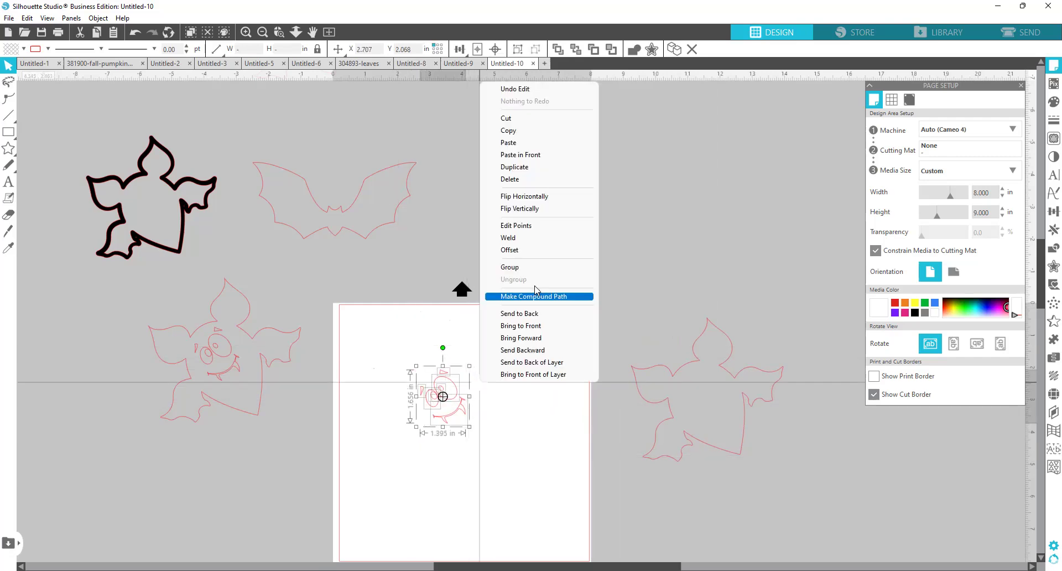
pyautogui.click(526, 269)
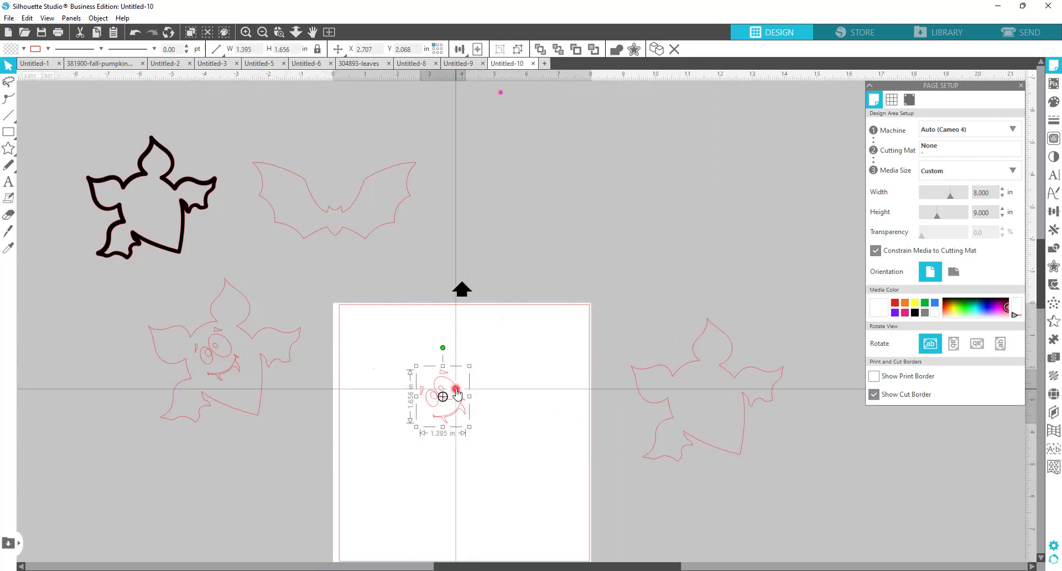
pyautogui.moveTo(457, 393); pyautogui.dragTo(301, 270)
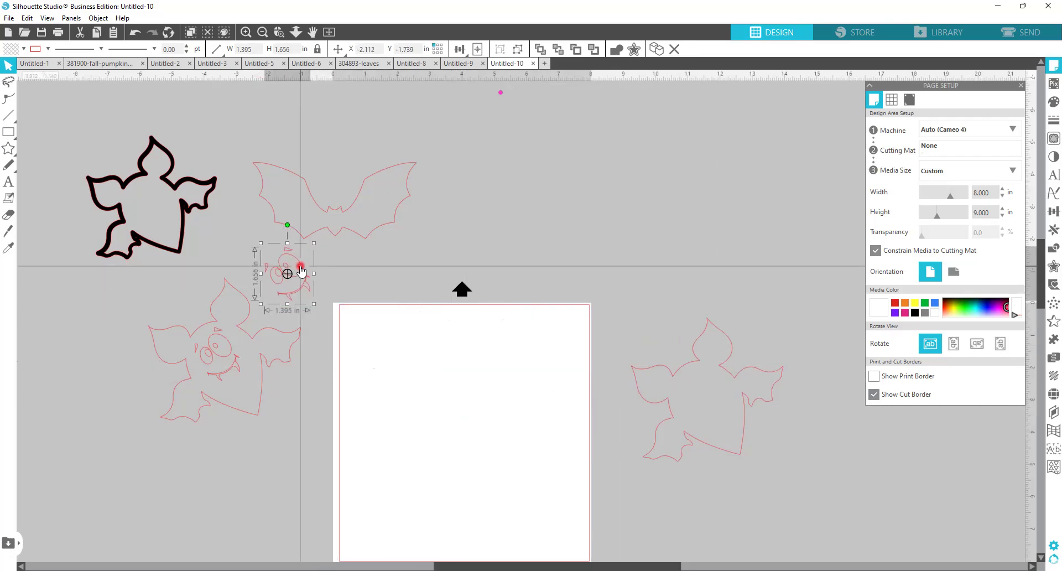
# Fill the grouped face pieces with white
pyautogui.click(1053, 102)
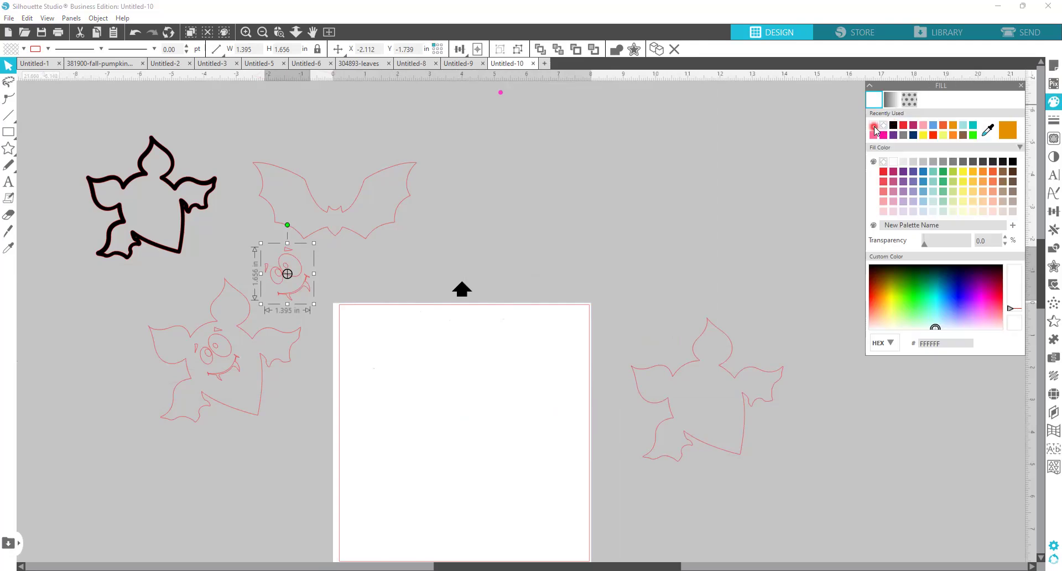
pyautogui.click(873, 125)
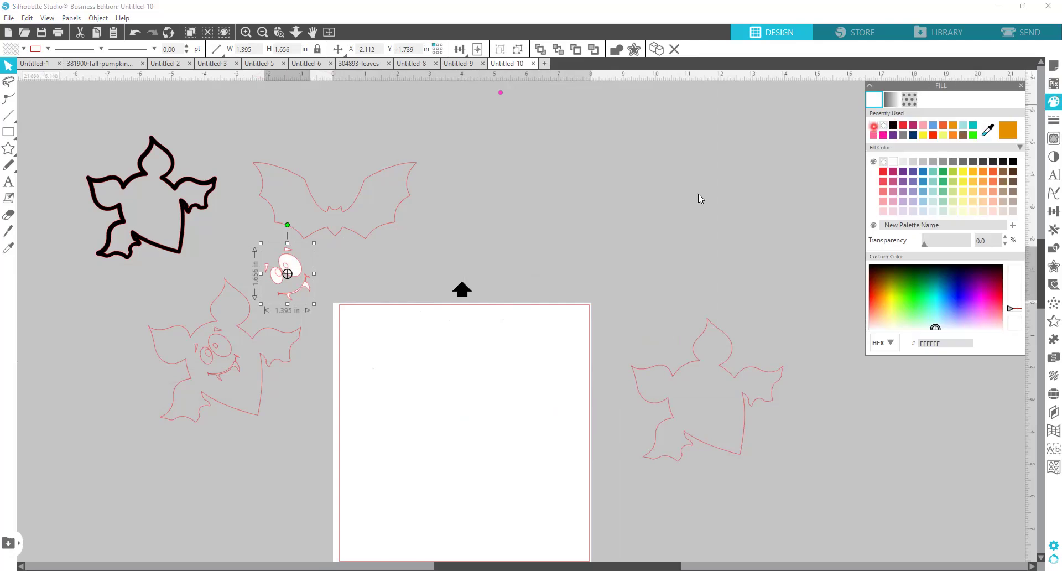
# Convert the grouped face to a path and make it a compound path
pyautogui.rightClick(292, 271)
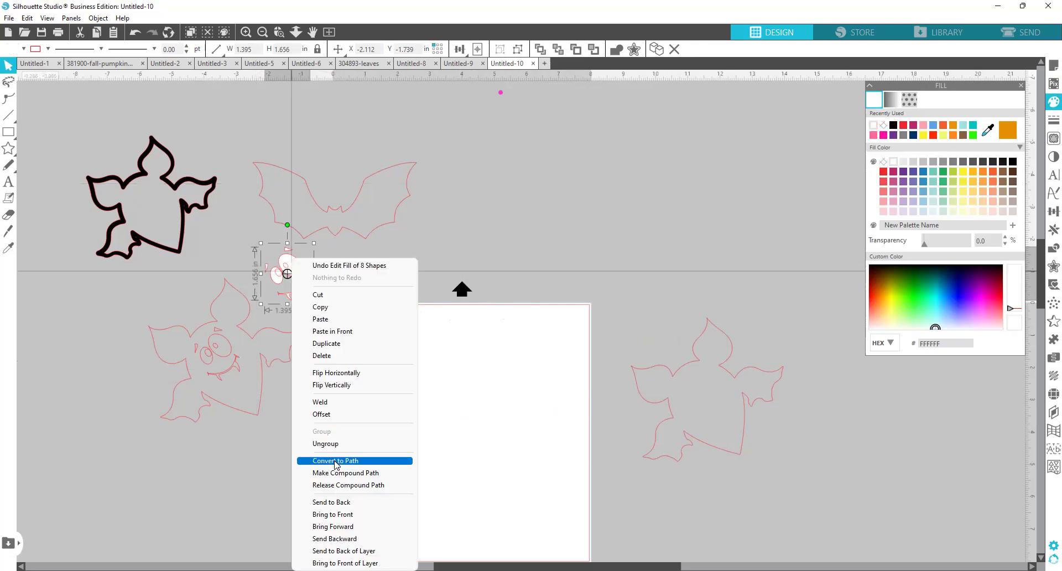
pyautogui.click(336, 461)
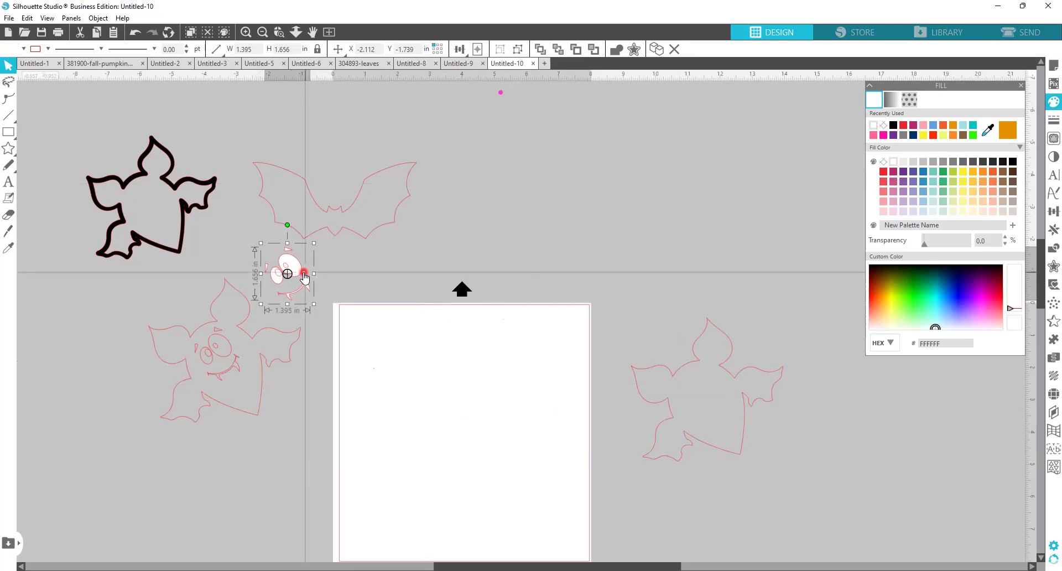
pyautogui.click(340, 474)
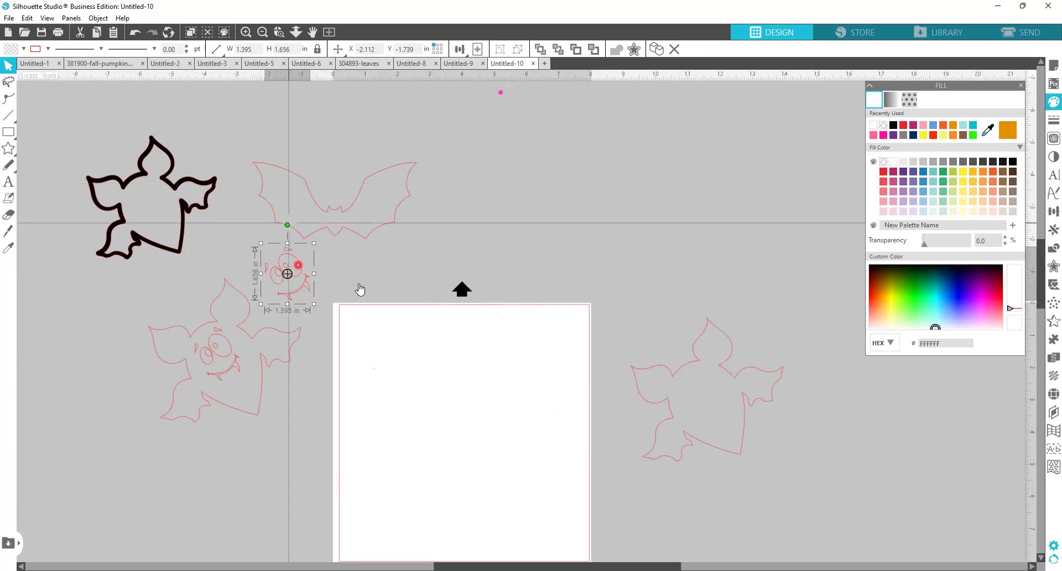
# Move the separated body outline back onto the upper part of the page
pyautogui.moveTo(700, 333); pyautogui.dragTo(372, 366)
pyautogui.moveTo(443, 349); pyautogui.dragTo(449, 345)
pyautogui.click(736, 285)
# Resize the body outline on the page to 4 in wide with its proportions kept
pyautogui.scroll(-2, 736, 302)
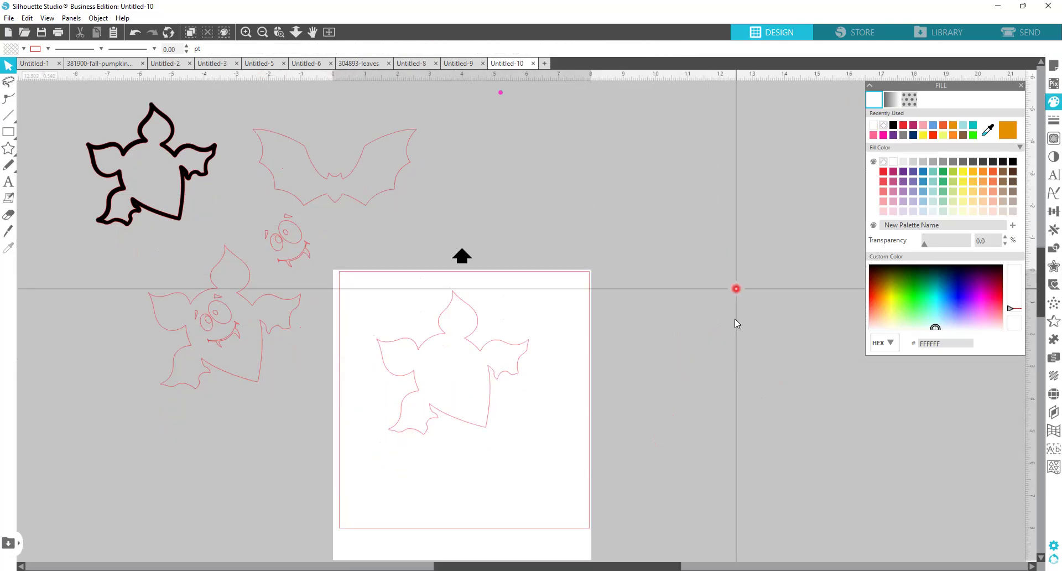
pyautogui.scroll(-1, 734, 322)
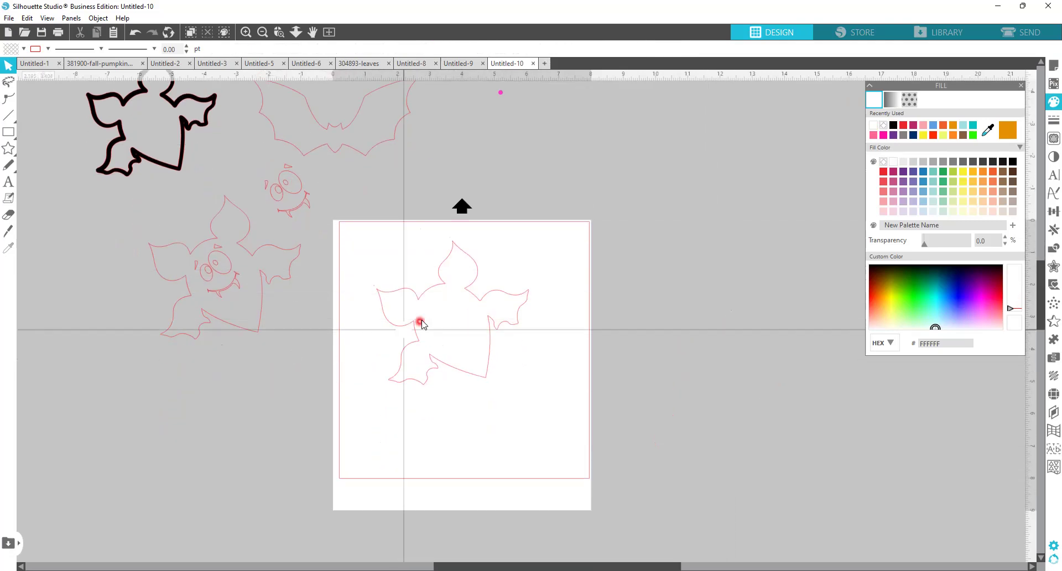
pyautogui.click(432, 295)
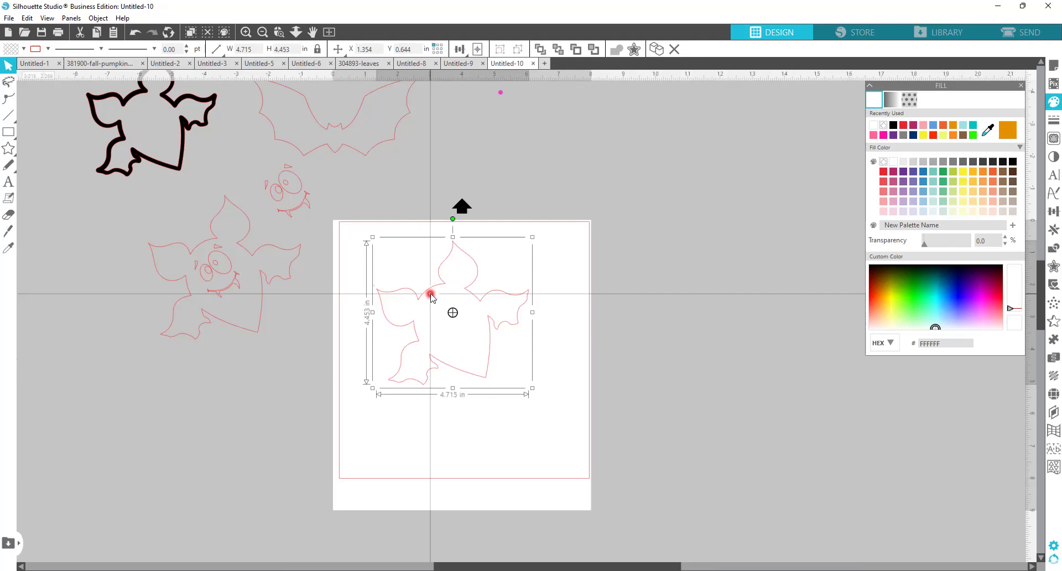
pyautogui.click(243, 49)
pyautogui.click(221, 50)
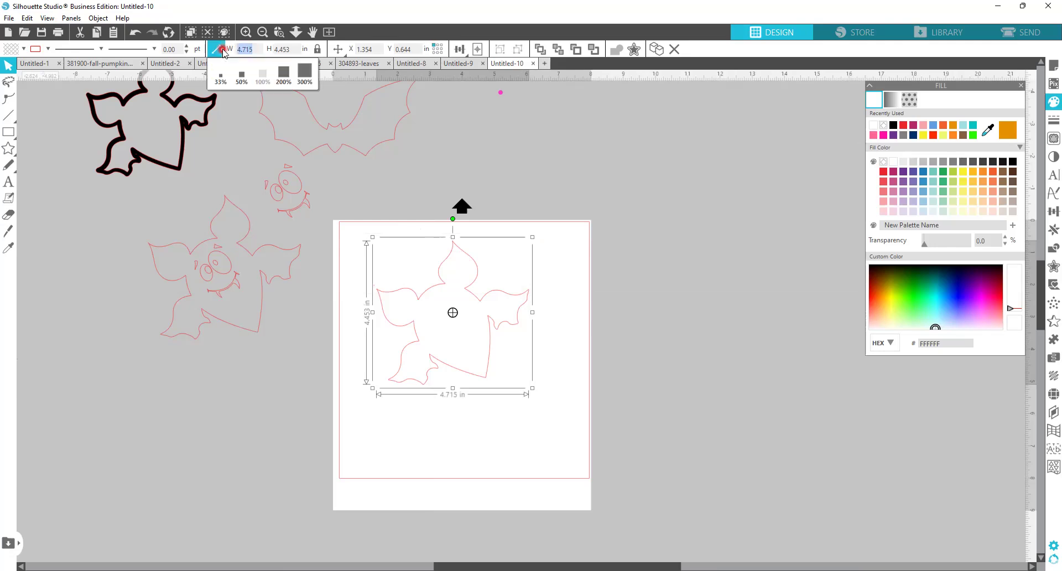
pyautogui.write('4')
pyautogui.press('Return')
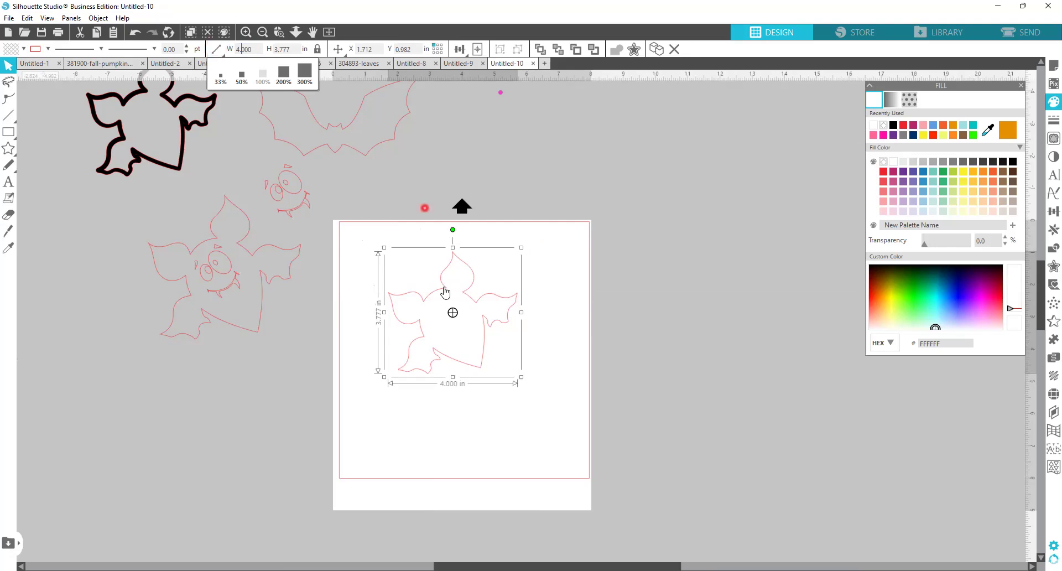
pyautogui.click(479, 303)
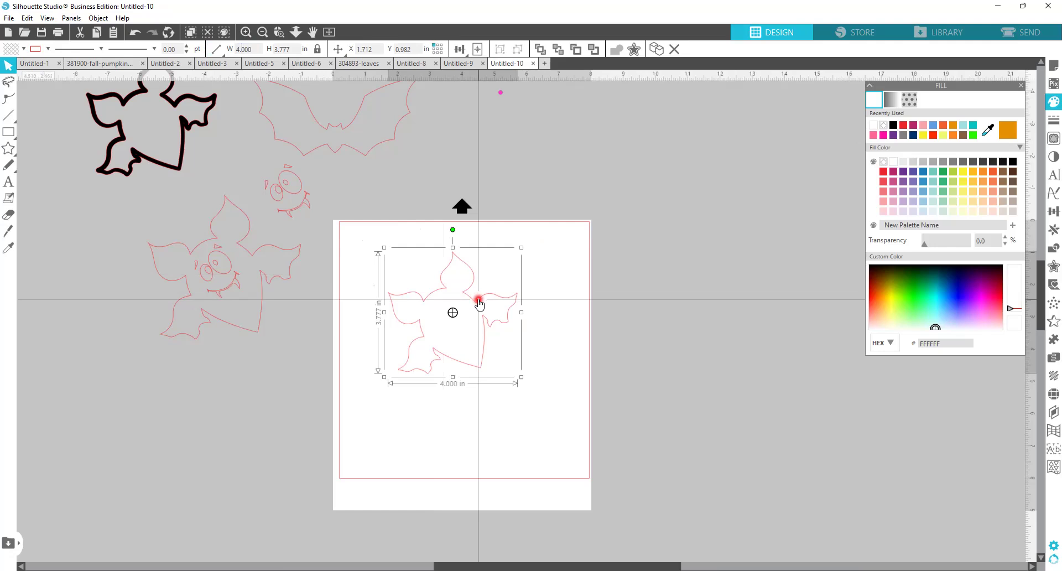
# Add a 0.040 in outward offset with rounded corners around the body outline on the page
pyautogui.click(474, 350)
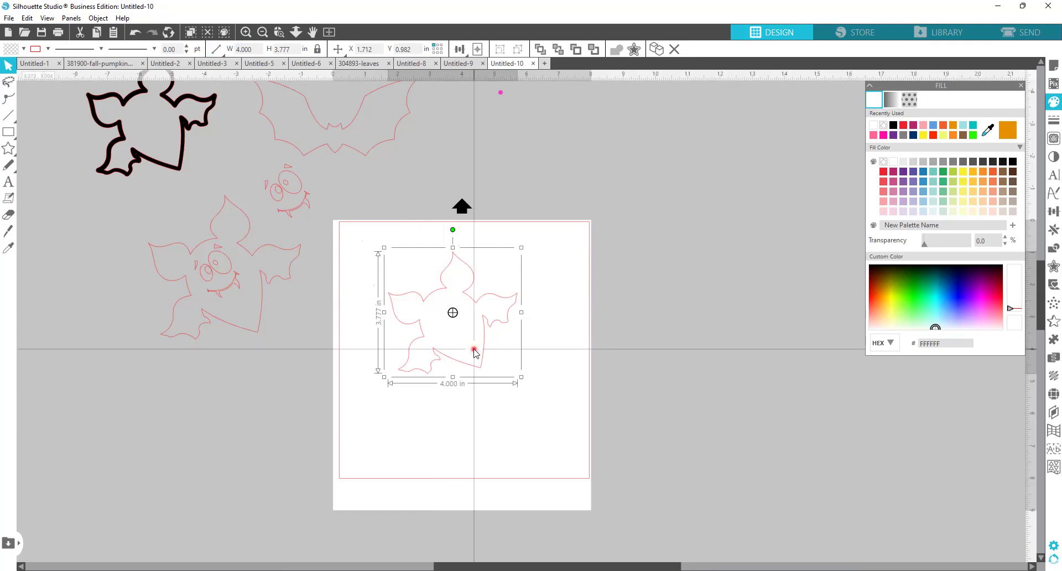
pyautogui.rightClick(474, 351)
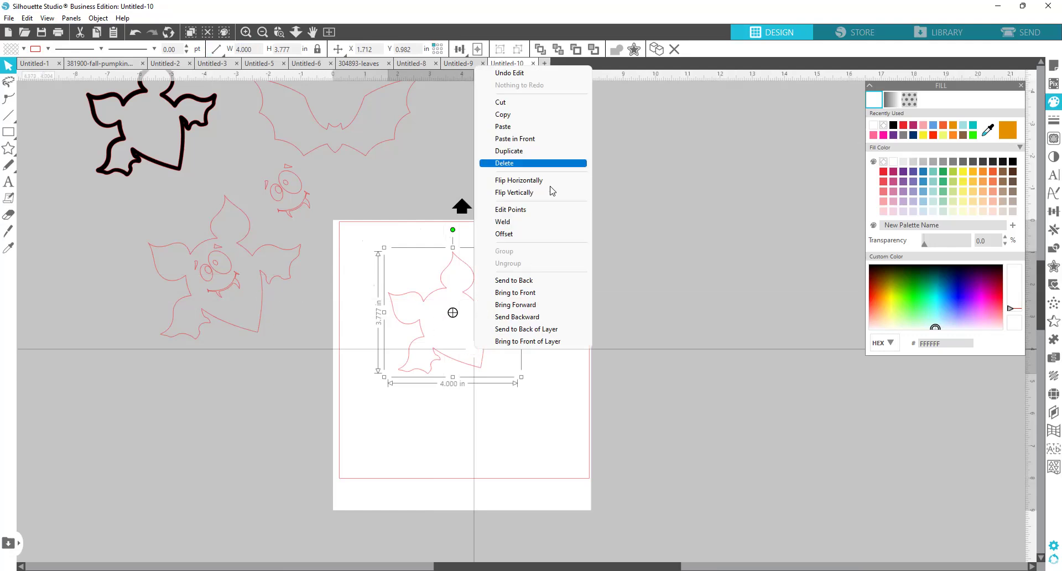
pyautogui.click(546, 236)
pyautogui.click(995, 154)
pyautogui.click(1001, 148)
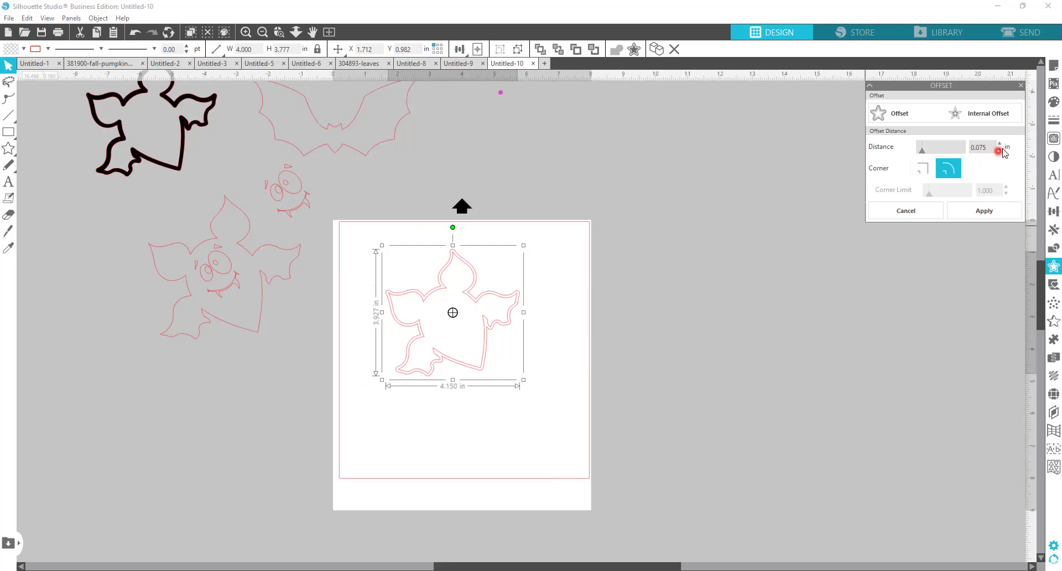
pyautogui.click(1000, 150)
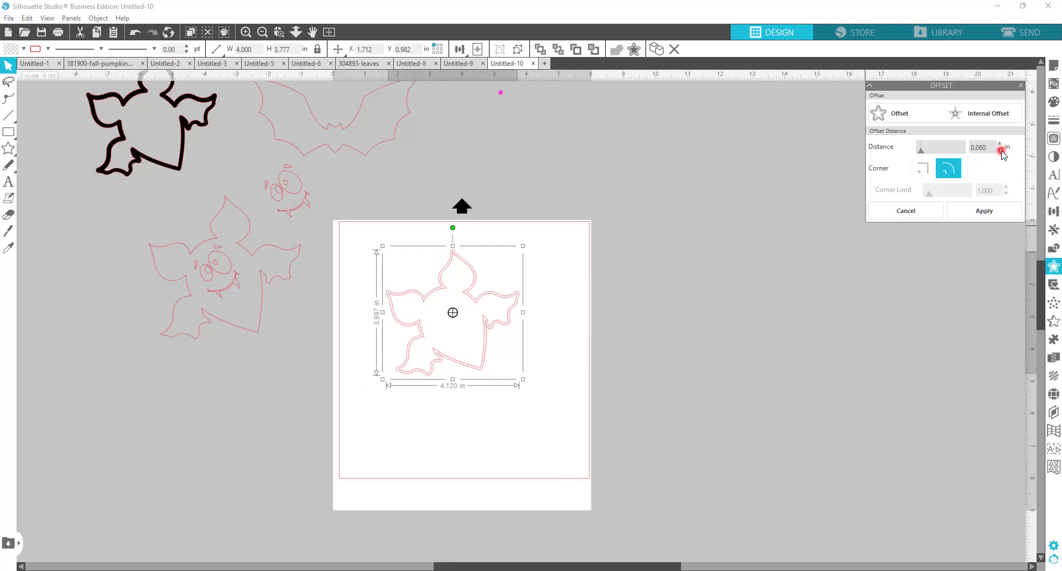
pyautogui.click(1001, 151)
pyautogui.click(1001, 151)
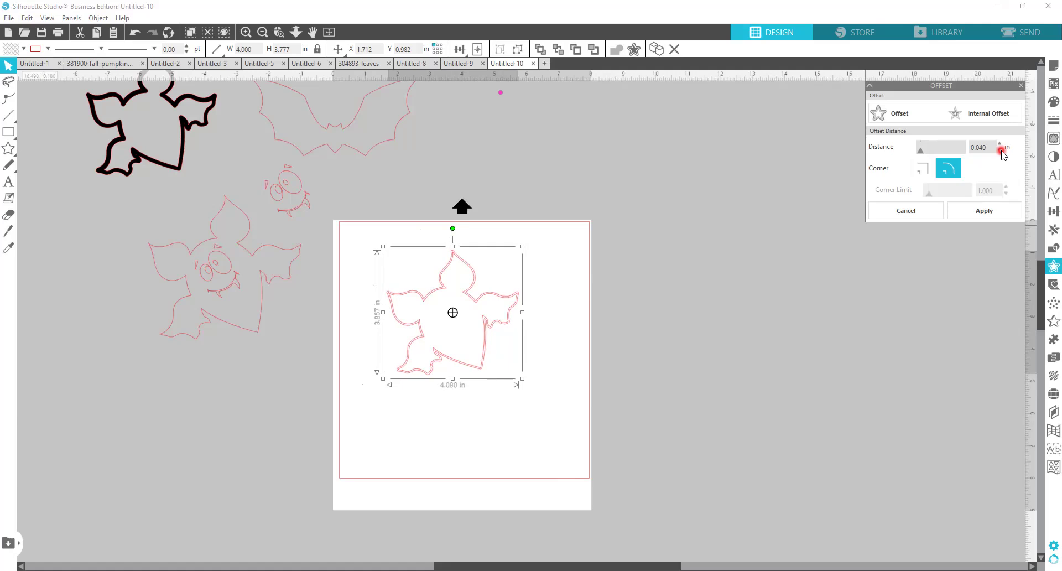
pyautogui.click(952, 170)
pyautogui.click(978, 211)
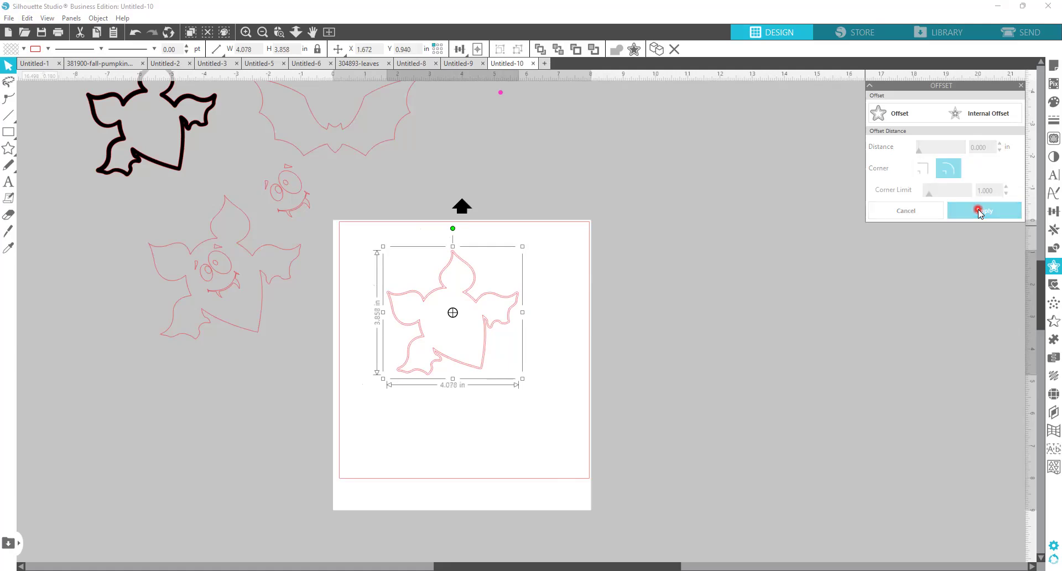
# Move the original 4 in body outline off the page to its right, leaving the outer offset in place
pyautogui.click(697, 245)
pyautogui.click(479, 305)
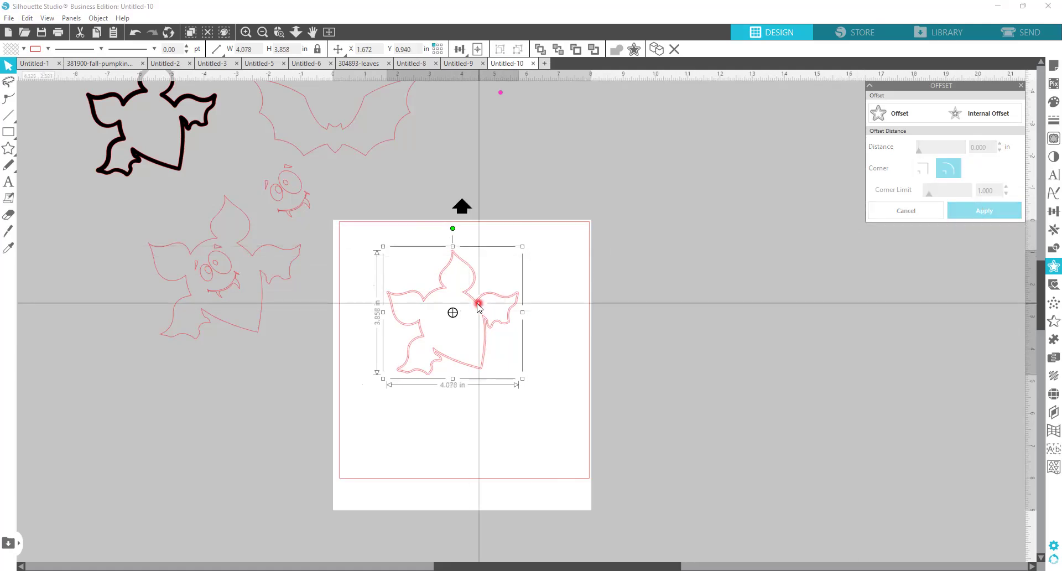
pyautogui.click(476, 300)
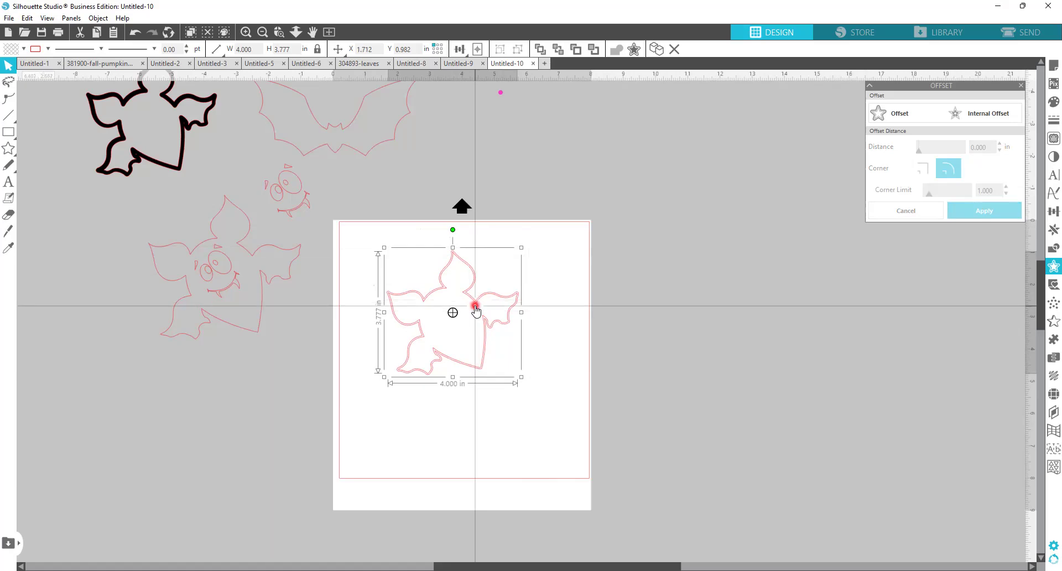
pyautogui.moveTo(476, 312); pyautogui.dragTo(789, 345)
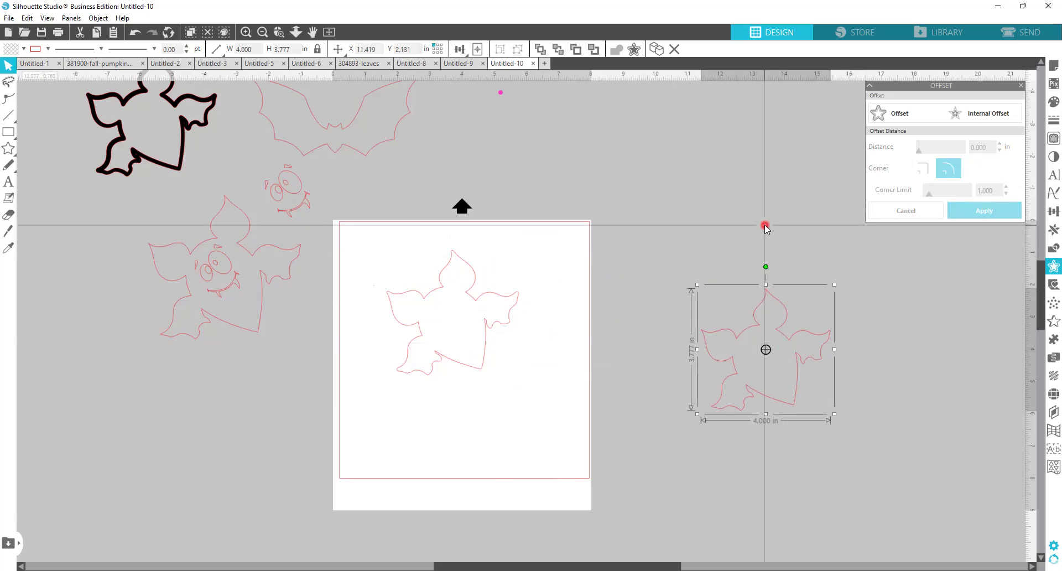
# Create an internal offset of 0.040 in with sharp corners inside the 4 in body outline
pyautogui.click(968, 114)
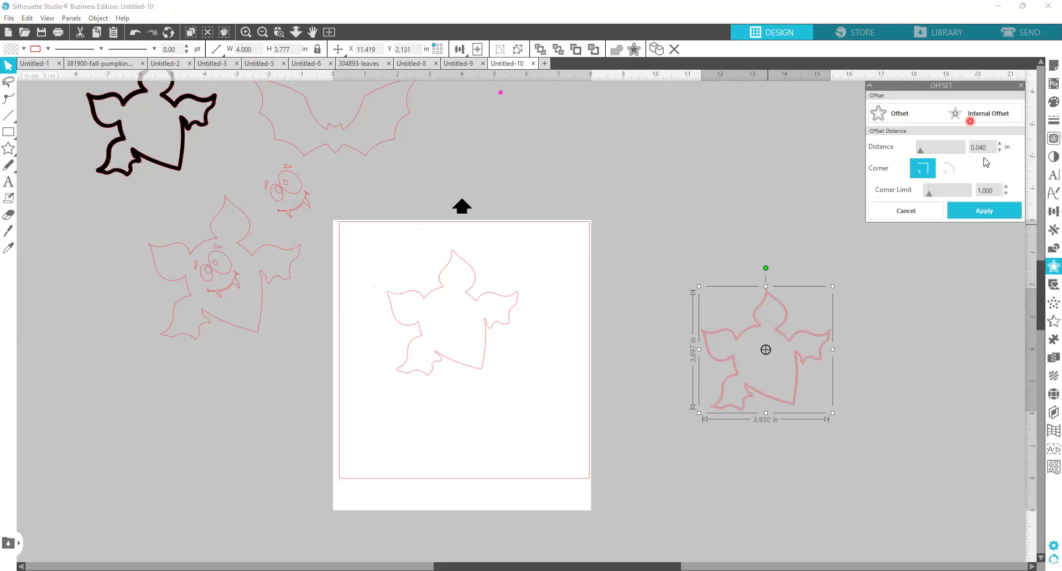
pyautogui.click(932, 145)
pyautogui.click(959, 216)
pyautogui.click(968, 215)
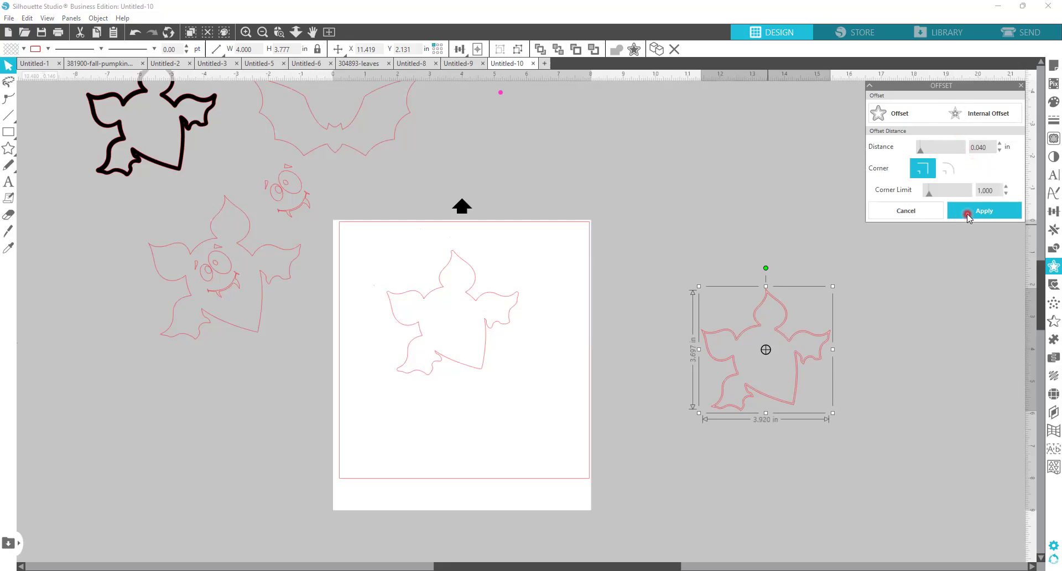
# Move the 4 in outline aside and place its internal offset within the outer offset outline on the page
pyautogui.click(830, 335)
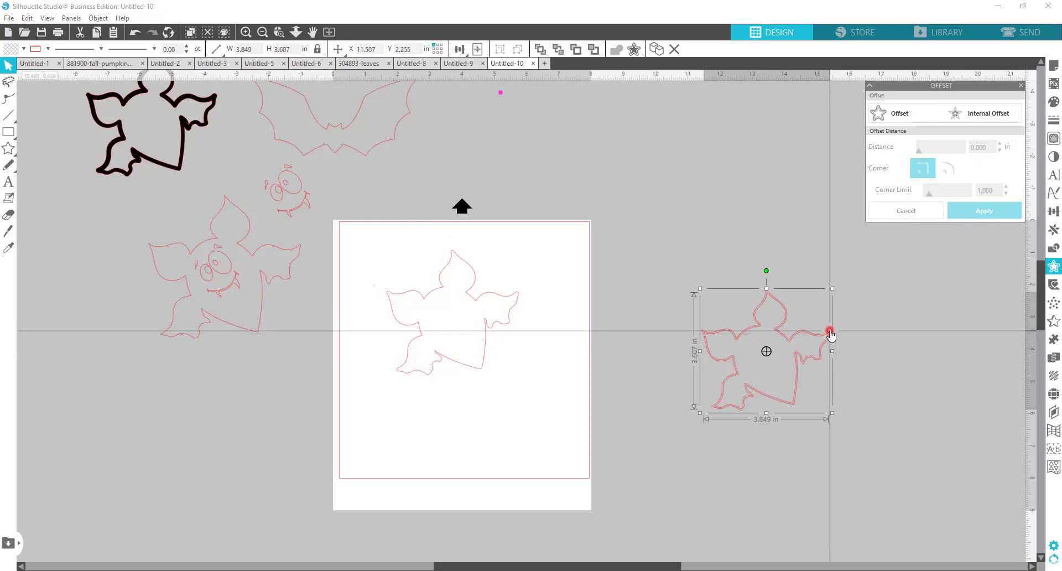
pyautogui.moveTo(831, 321)
pyautogui.mouseDown()
pyautogui.moveTo(831, 307)
pyautogui.moveTo(830, 331)
pyautogui.mouseUp()
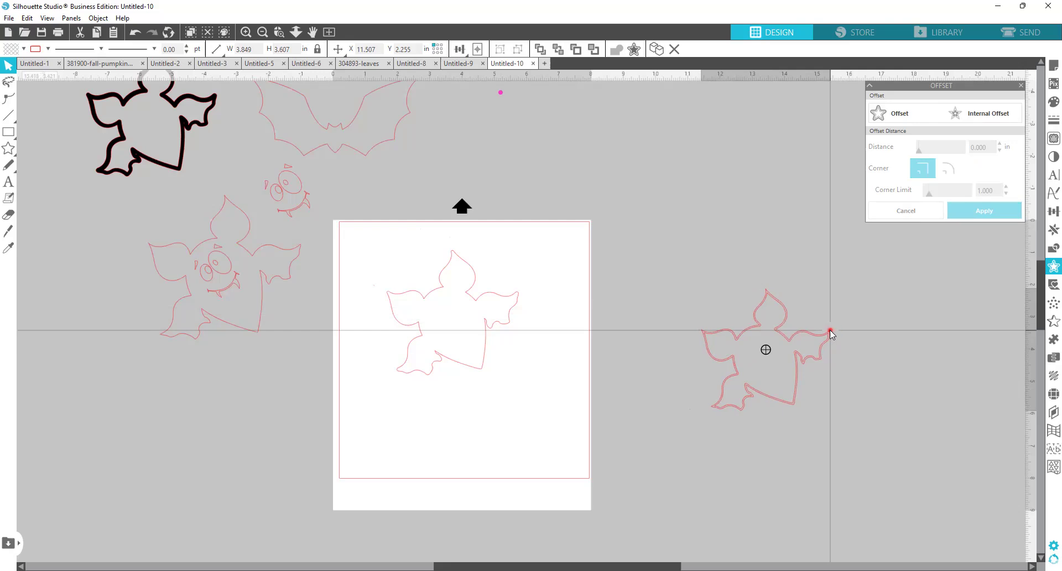
pyautogui.moveTo(829, 330); pyautogui.dragTo(738, 178)
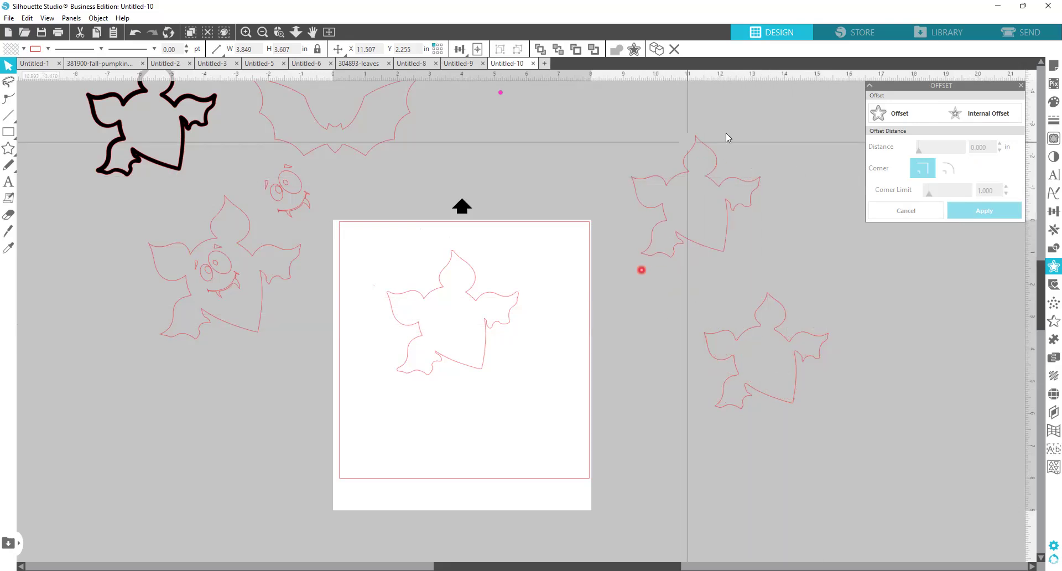
pyautogui.click(779, 366)
pyautogui.moveTo(780, 367); pyautogui.dragTo(476, 303)
# Align the inner and outer offset outlines on the page to their common horizontal center
pyautogui.moveTo(358, 239); pyautogui.dragTo(530, 385)
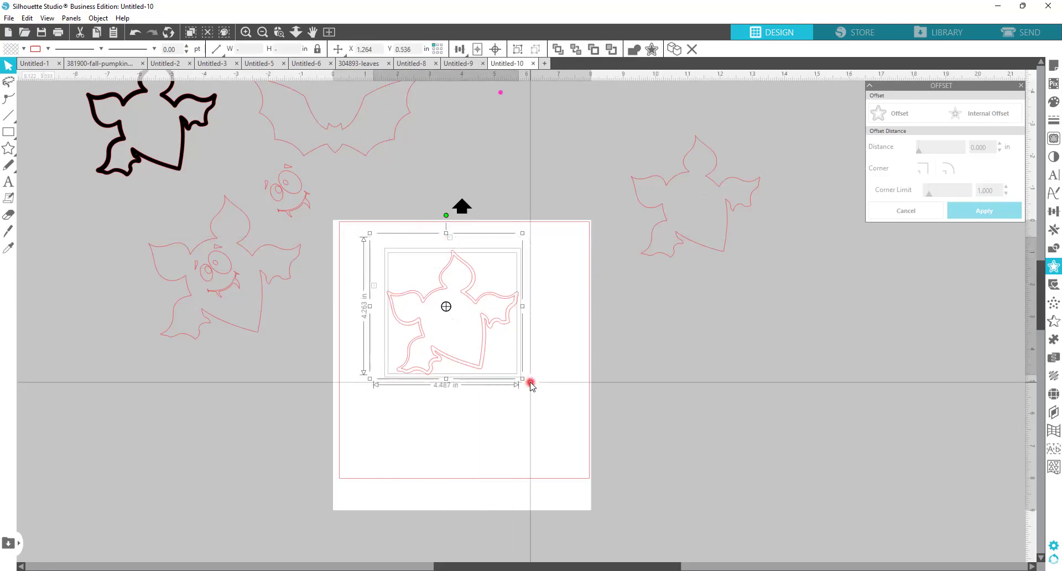
pyautogui.click(460, 50)
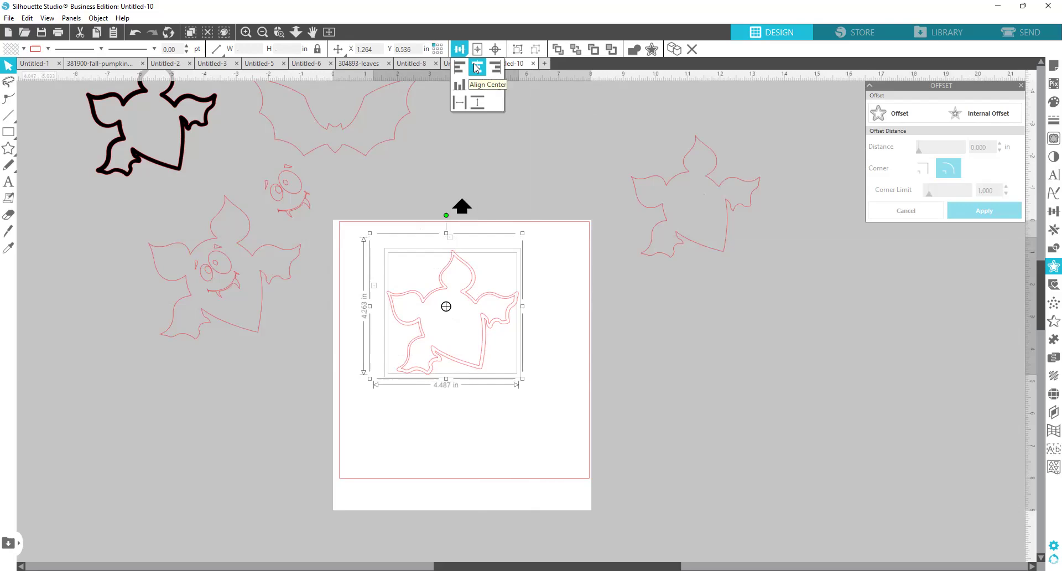
pyautogui.click(477, 69)
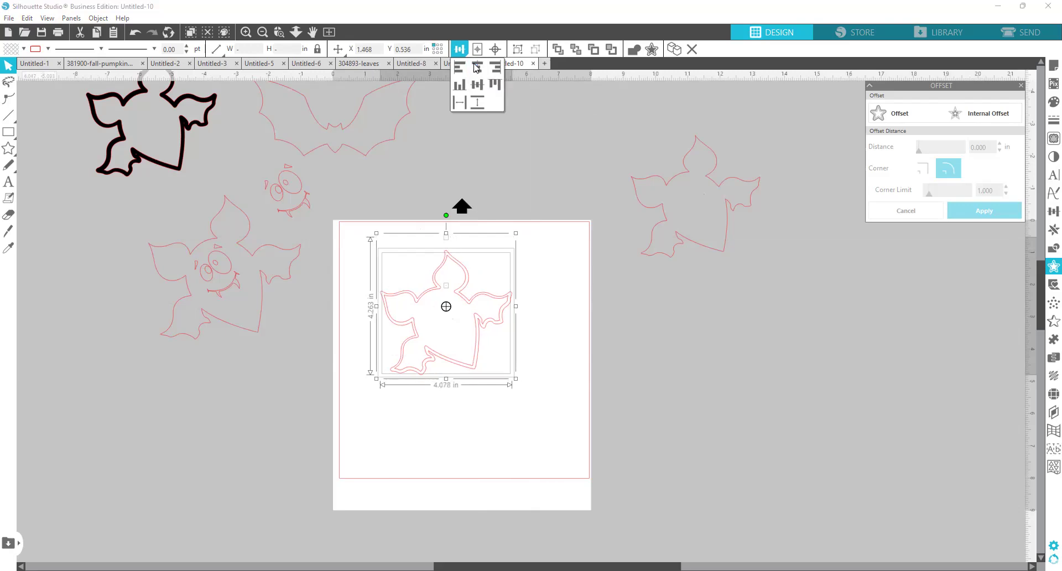
pyautogui.click(552, 191)
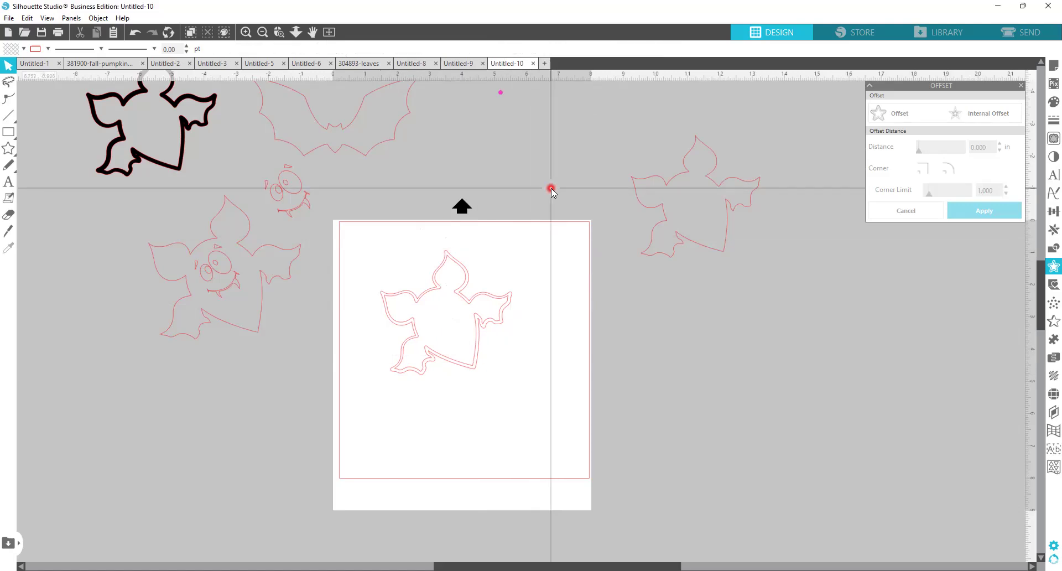
# Fill the inner and outer offset outlines with yellow and make them a compound path
pyautogui.click(463, 294)
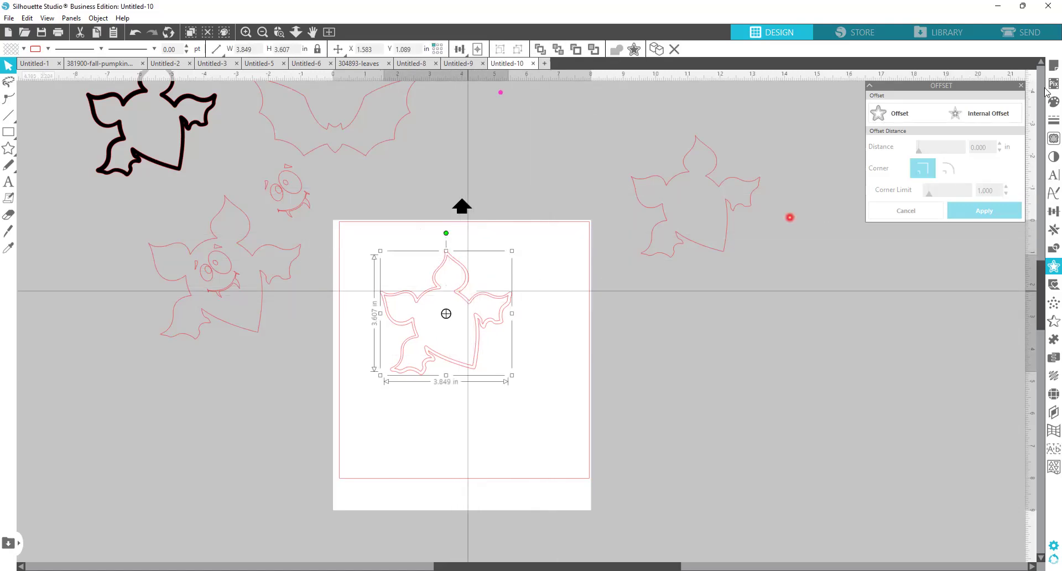
pyautogui.click(1054, 101)
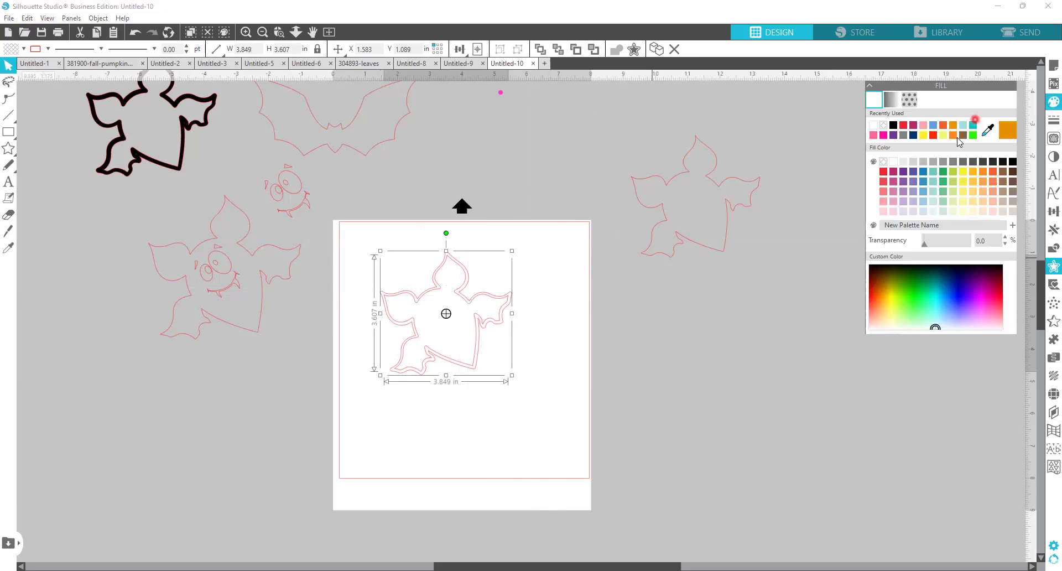
pyautogui.click(923, 136)
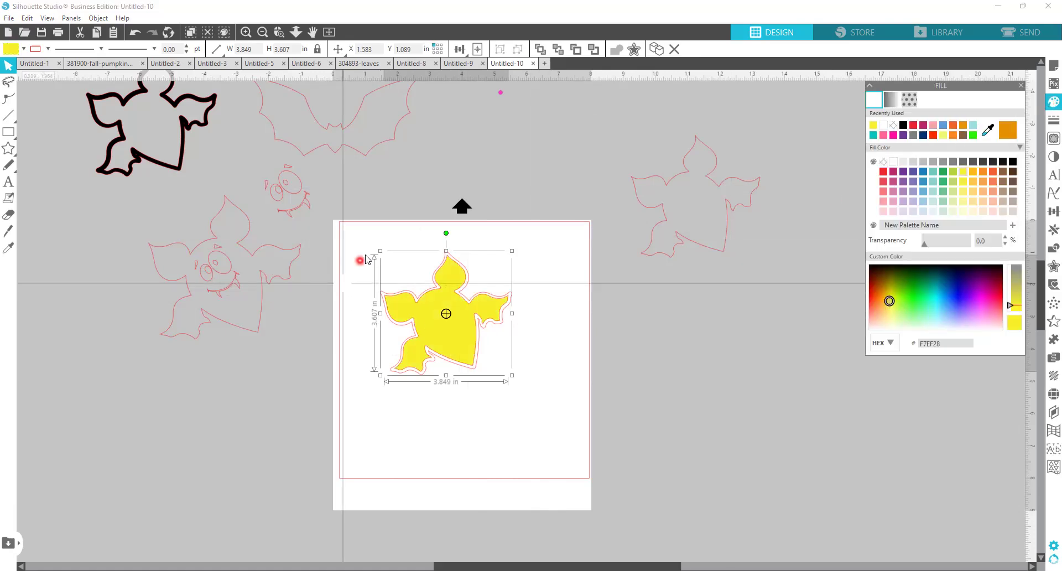
pyautogui.moveTo(363, 253); pyautogui.dragTo(535, 391)
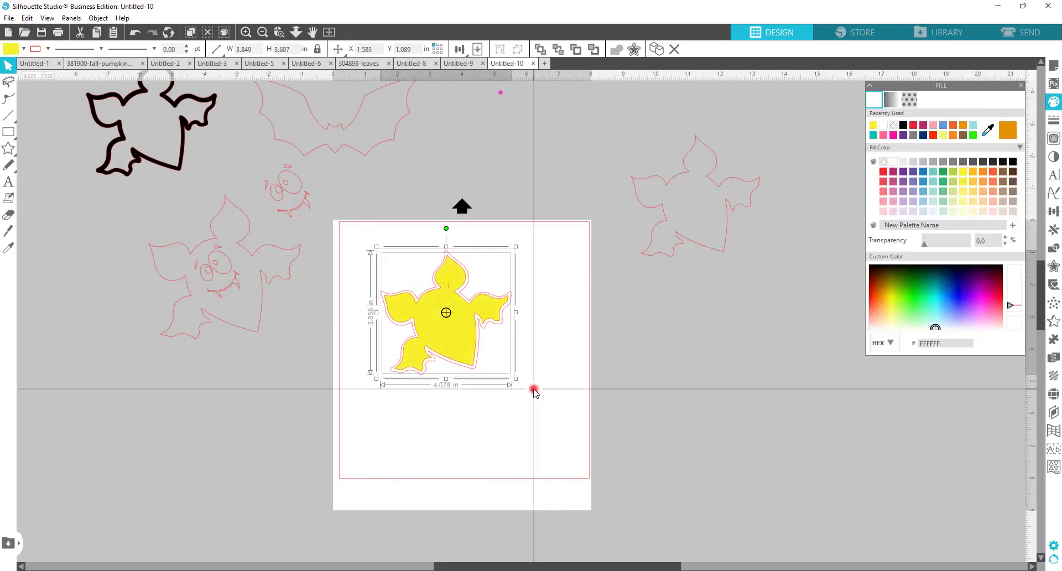
pyautogui.click(874, 125)
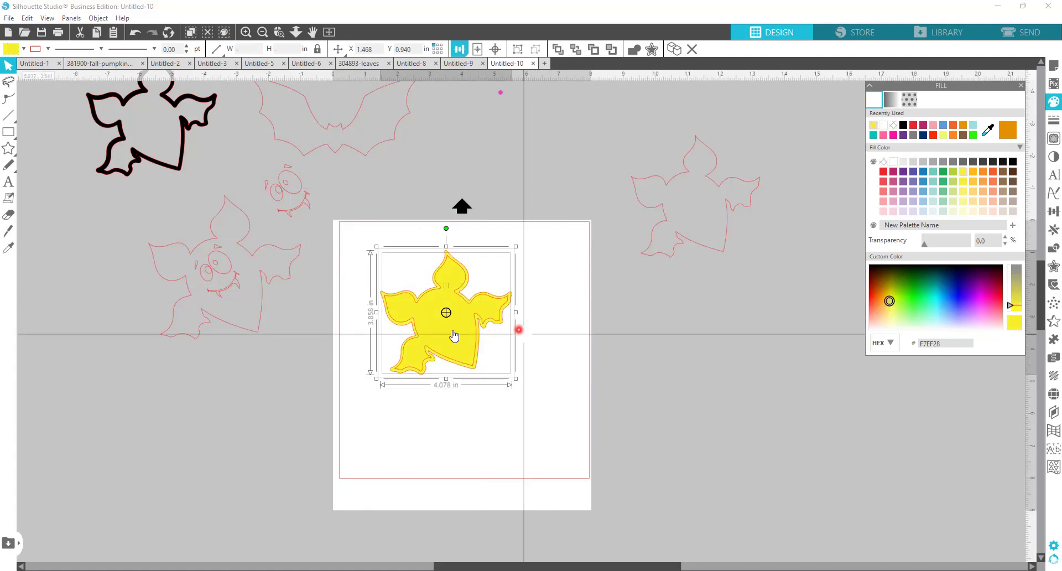
pyautogui.click(531, 338)
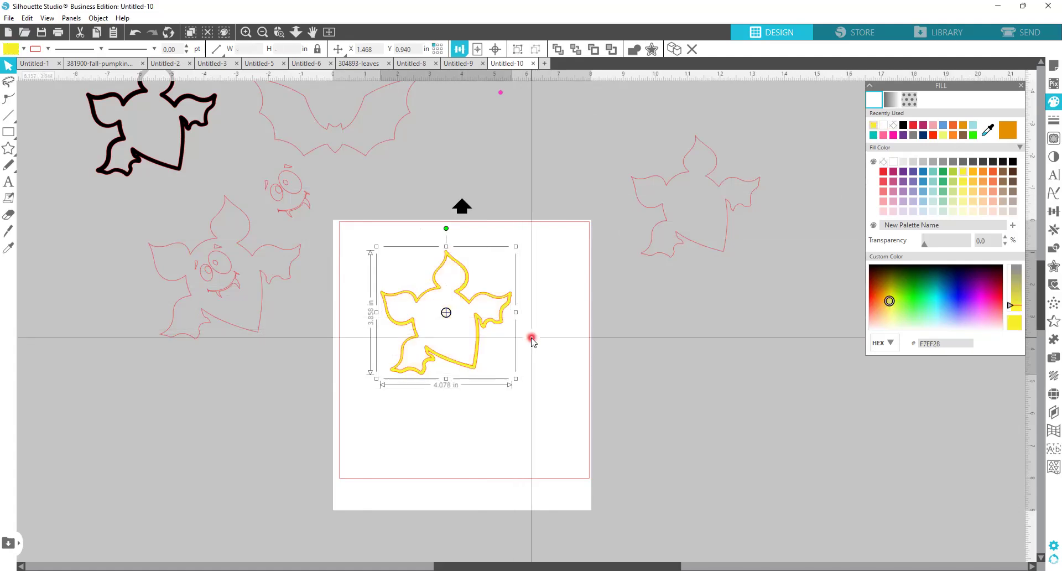
pyautogui.click(555, 285)
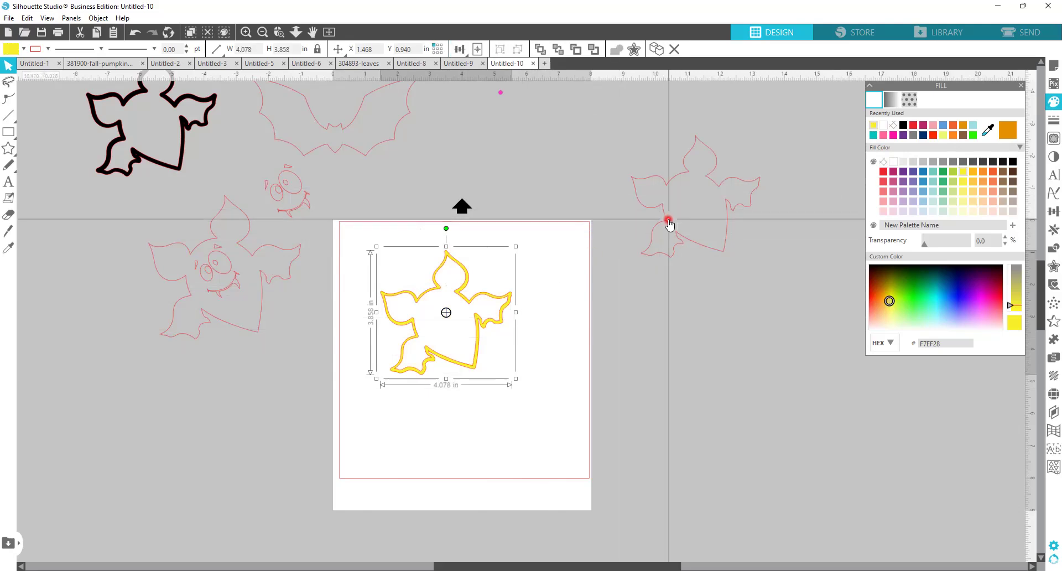
# Fill the 4 in body outline with black and move the yellow frame off the page beside it
pyautogui.click(669, 223)
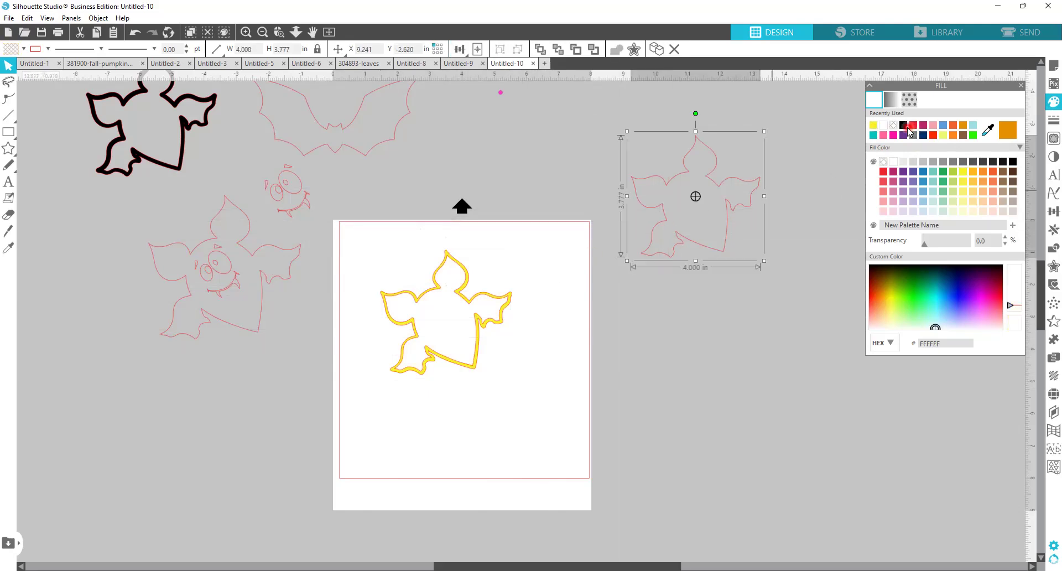
pyautogui.click(907, 127)
pyautogui.moveTo(532, 315); pyautogui.dragTo(733, 204)
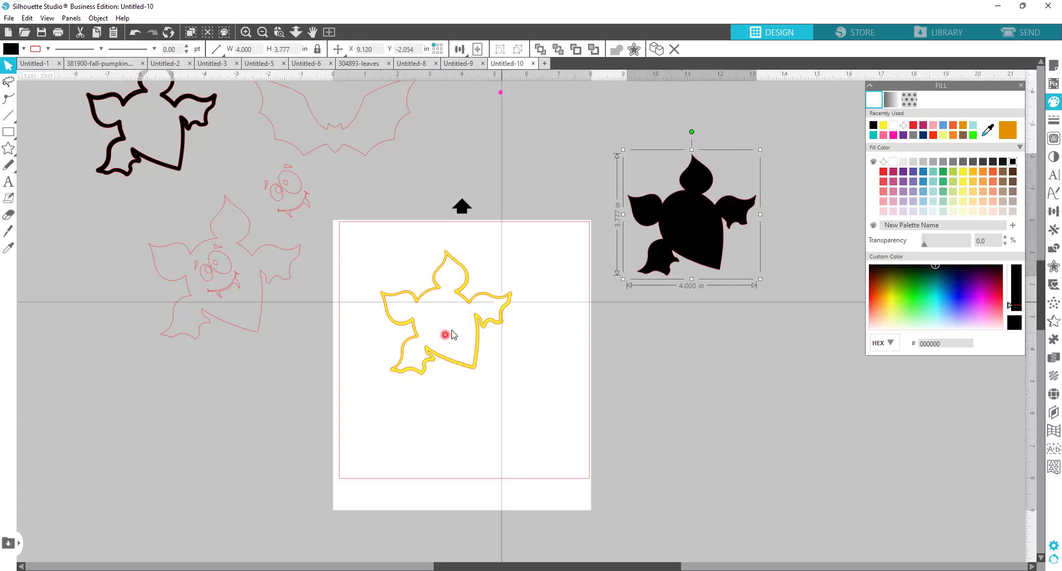
pyautogui.click(470, 306)
pyautogui.moveTo(472, 308); pyautogui.dragTo(872, 161)
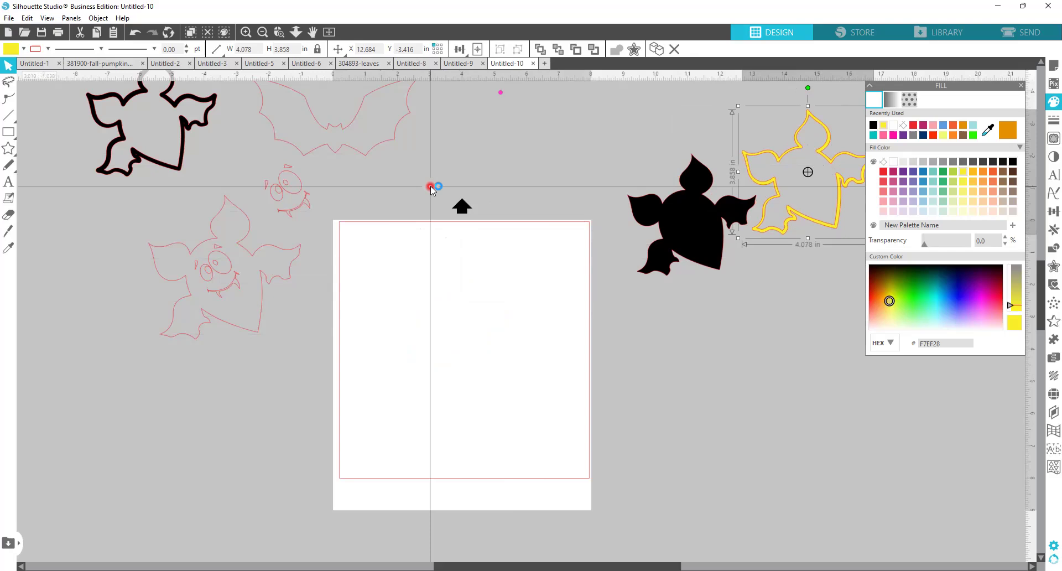
# Move the bat wing outline onto the page and scale it down to about 3.3 in wide
pyautogui.moveTo(365, 153); pyautogui.dragTo(472, 341)
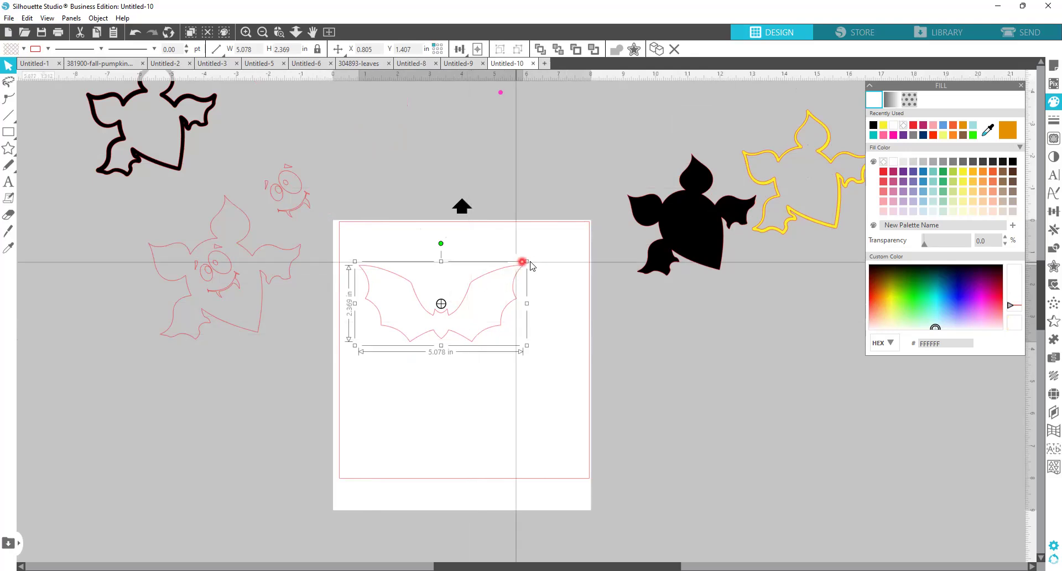
pyautogui.moveTo(529, 265); pyautogui.dragTo(473, 297)
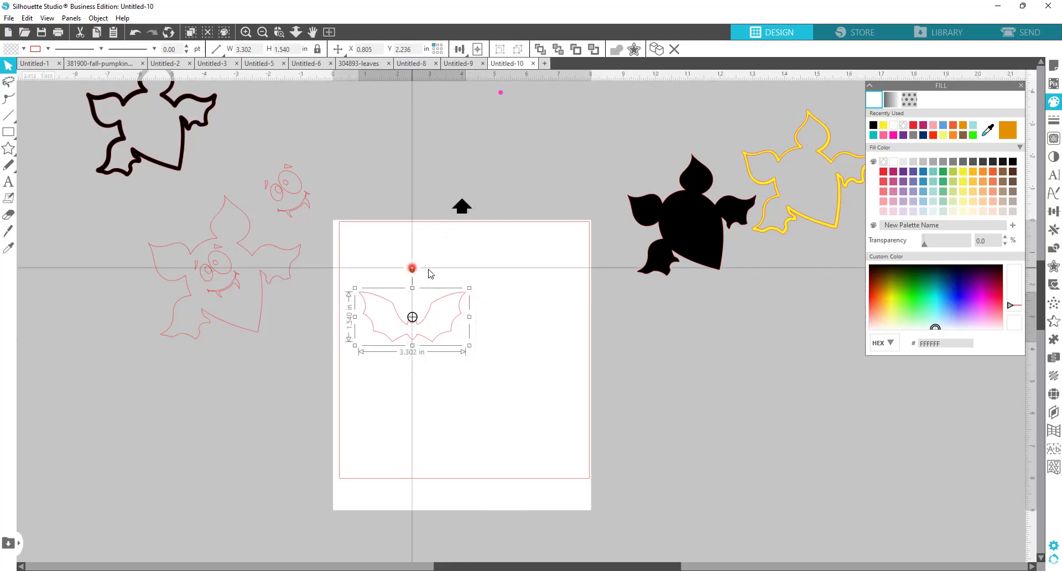
pyautogui.click(430, 280)
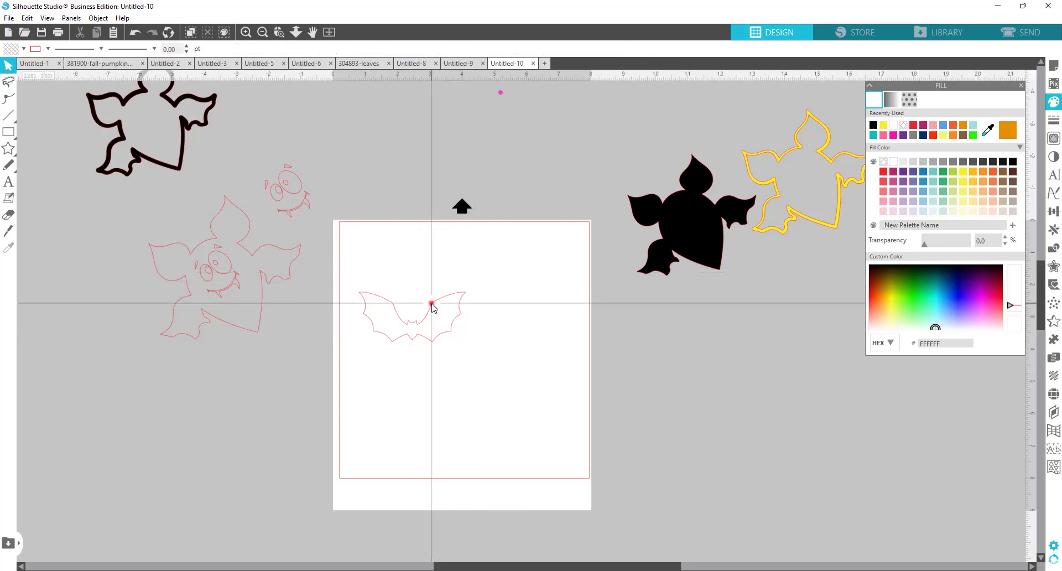
# Move the bat wings to the page's upper left area and scale them down to about 2.5 in wide
pyautogui.click(432, 304)
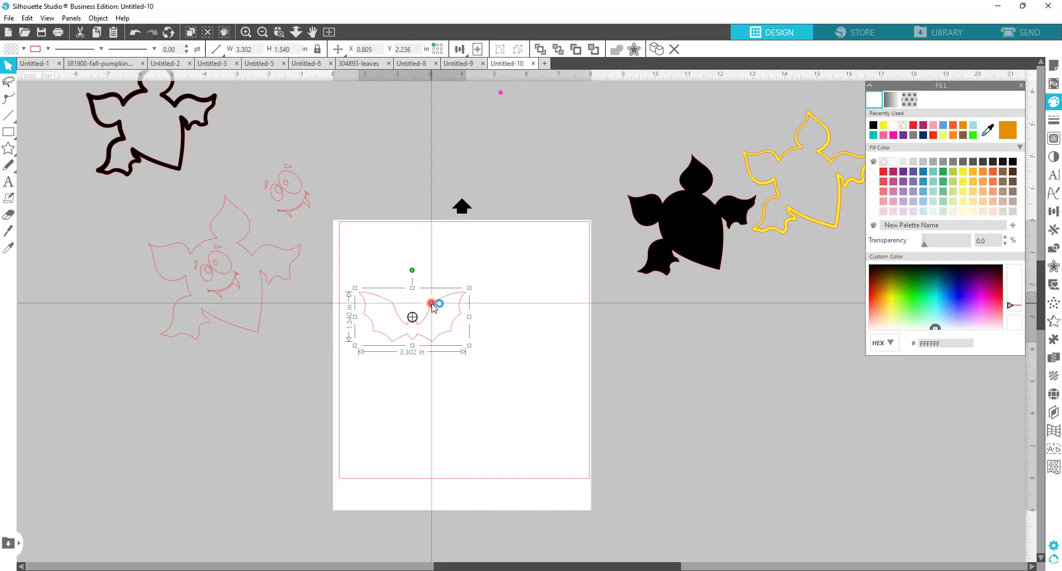
pyautogui.moveTo(432, 304); pyautogui.dragTo(505, 268)
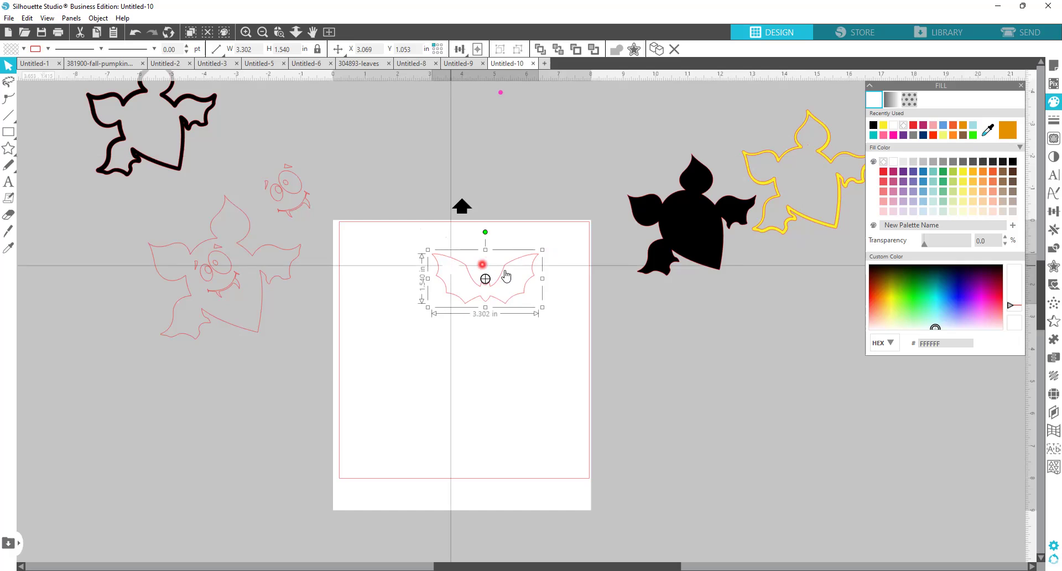
pyautogui.moveTo(503, 275); pyautogui.dragTo(422, 256)
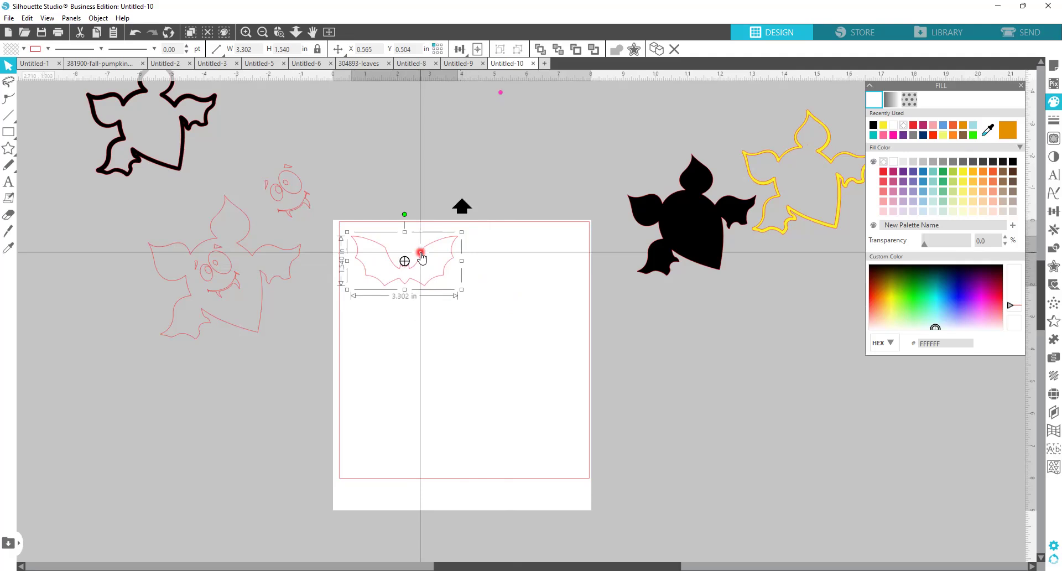
pyautogui.moveTo(462, 233)
pyautogui.mouseDown()
pyautogui.moveTo(410, 257)
pyautogui.moveTo(461, 238)
pyautogui.mouseUp()
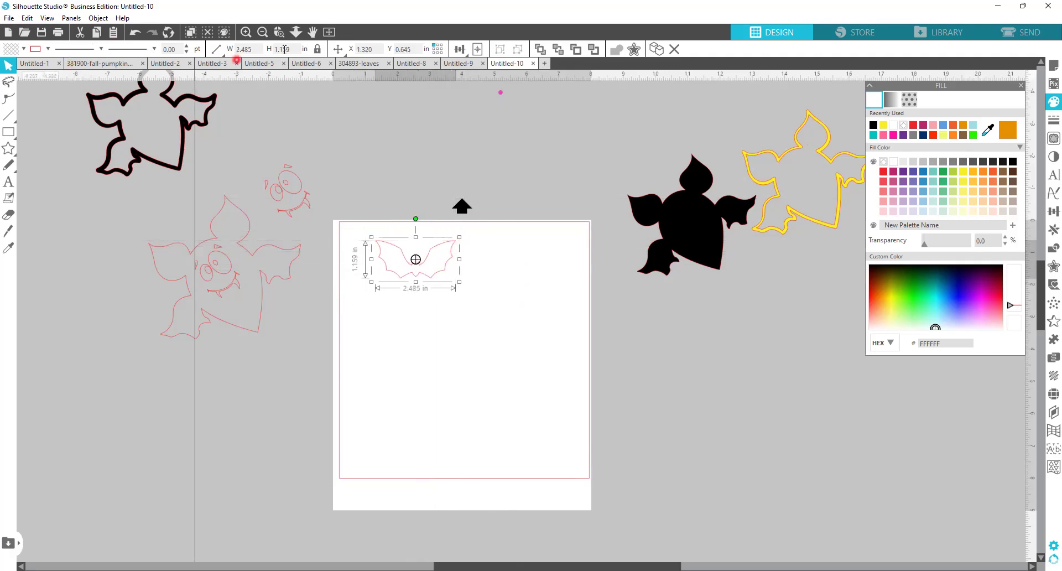
# Set the width of the bat wings on the page to 2.5 in
pyautogui.click(207, 51)
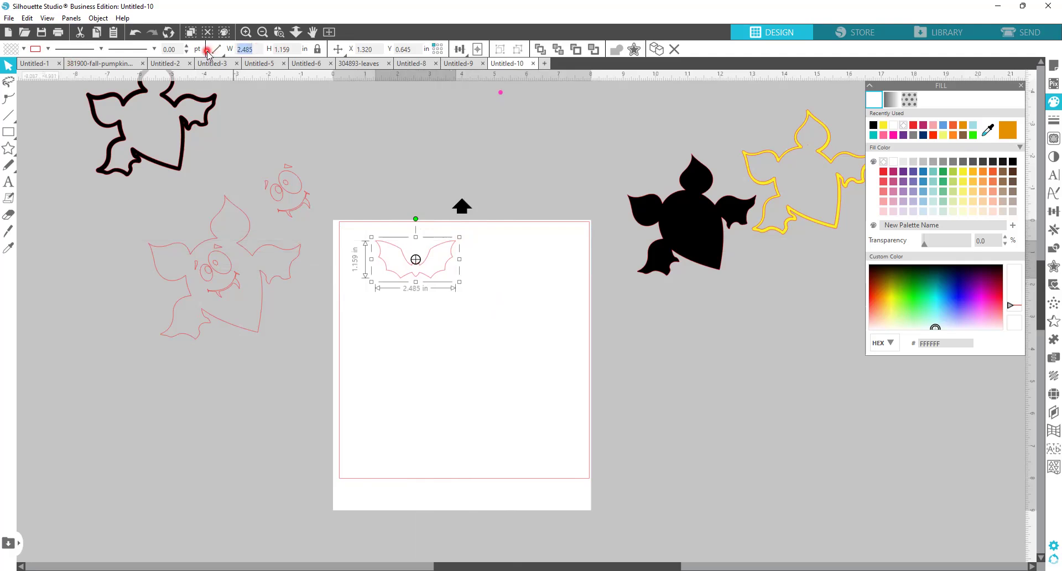
pyautogui.write('5.')
pyautogui.press('Return')
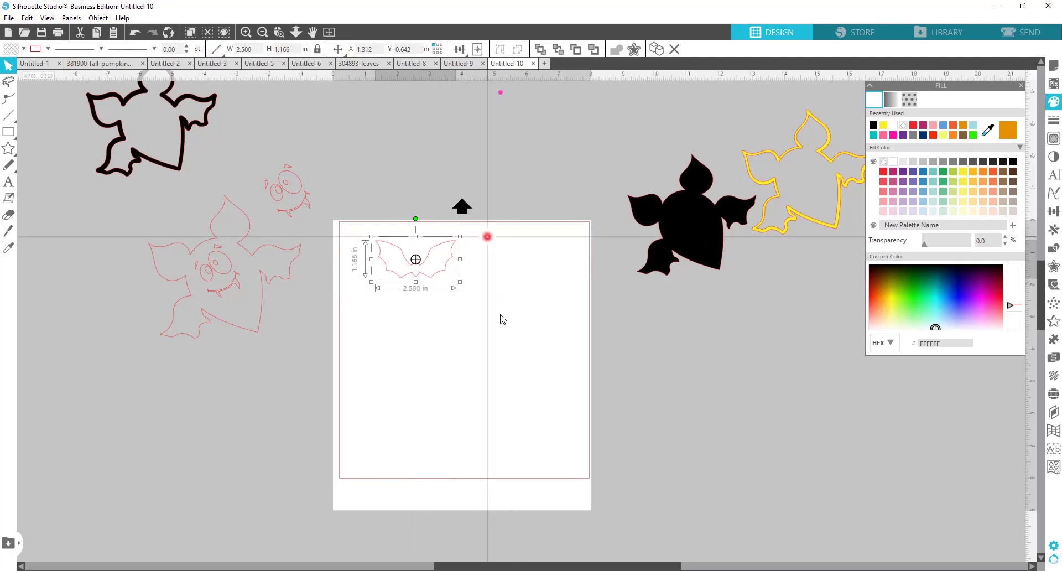
# Duplicate the 2.5 in bat wings, place the copy beside the original and set the copy's width to 2 in
pyautogui.rightClick(466, 334)
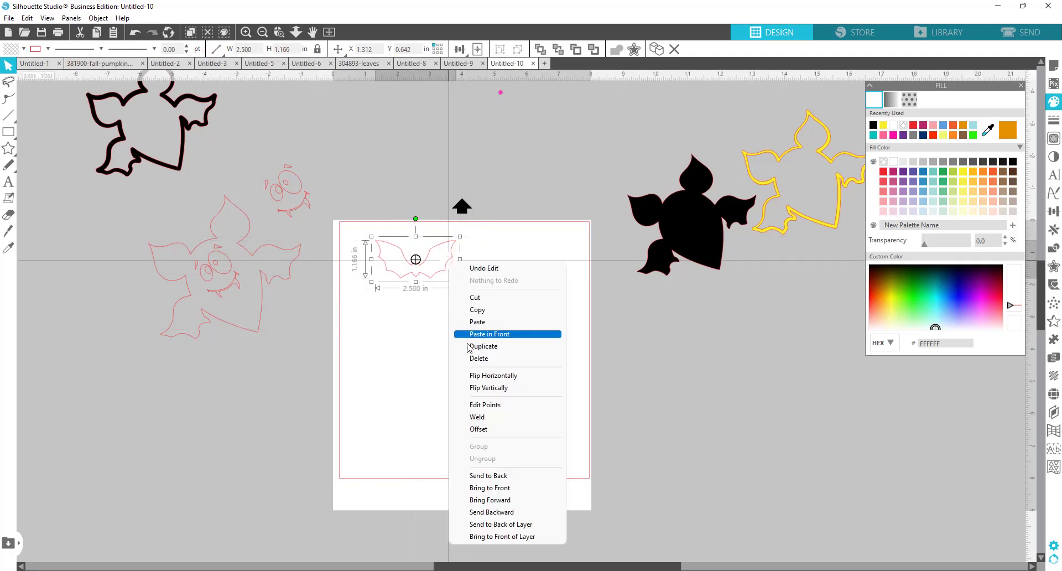
pyautogui.click(468, 347)
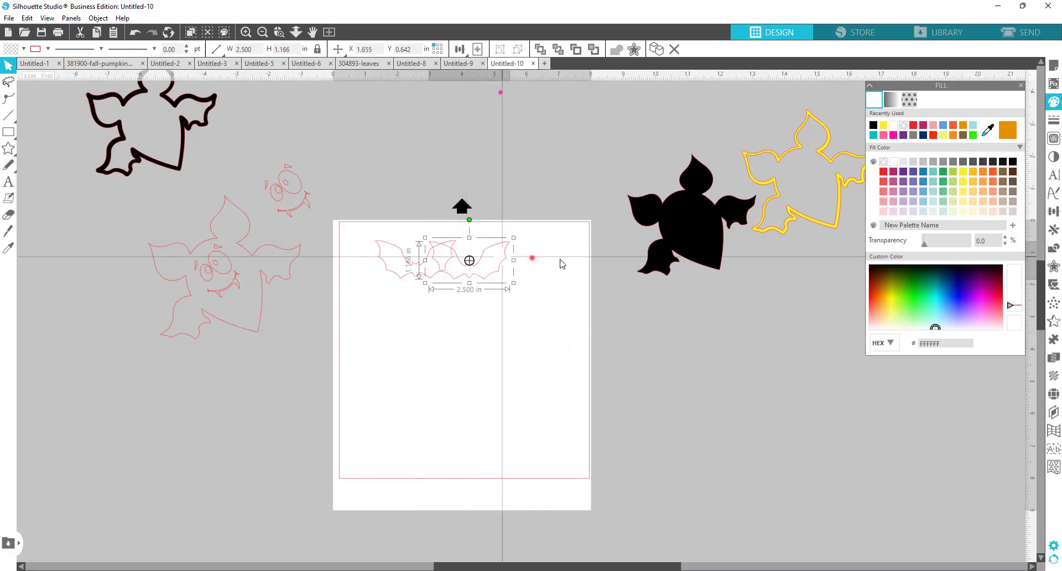
pyautogui.moveTo(460, 262); pyautogui.dragTo(552, 265)
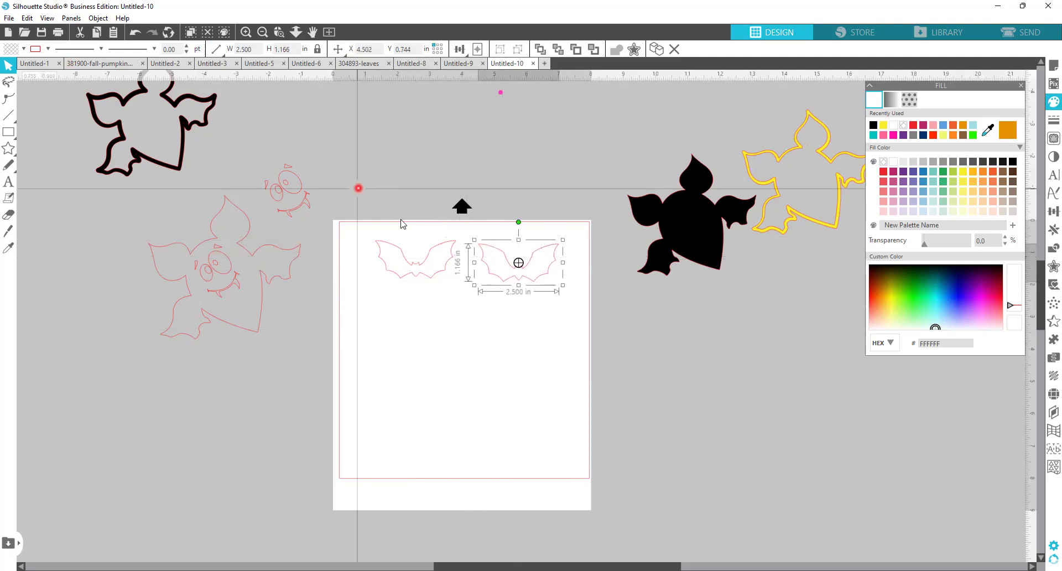
pyautogui.click(254, 50)
pyautogui.write('2')
pyautogui.press('Return')
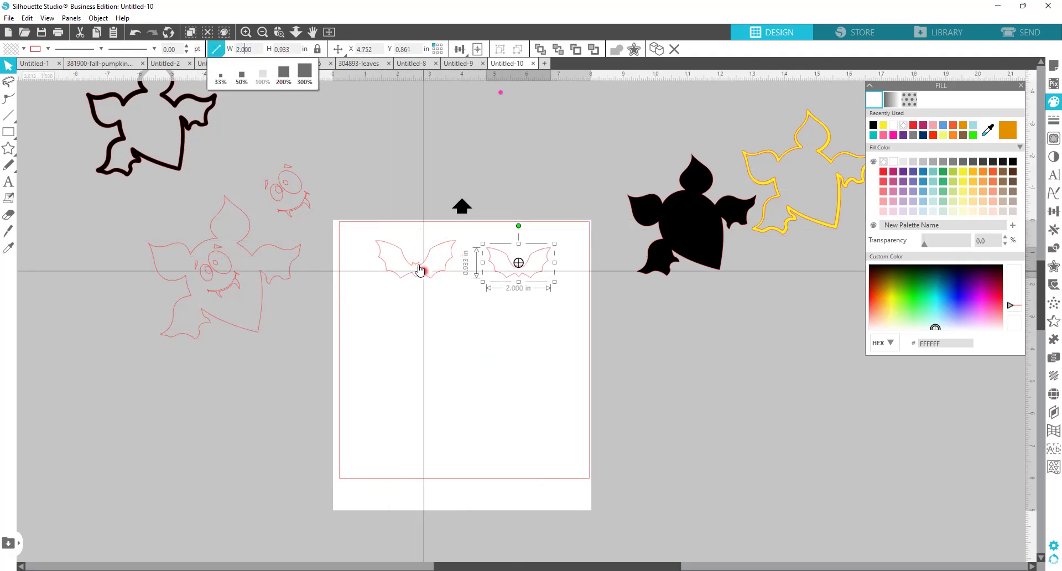
# Move the 2.5 in bat wings into the page's upper left corner and the 2 in wings close beside them
pyautogui.moveTo(420, 270); pyautogui.dragTo(390, 258)
pyautogui.click(498, 270)
pyautogui.moveTo(519, 272); pyautogui.dragTo(473, 263)
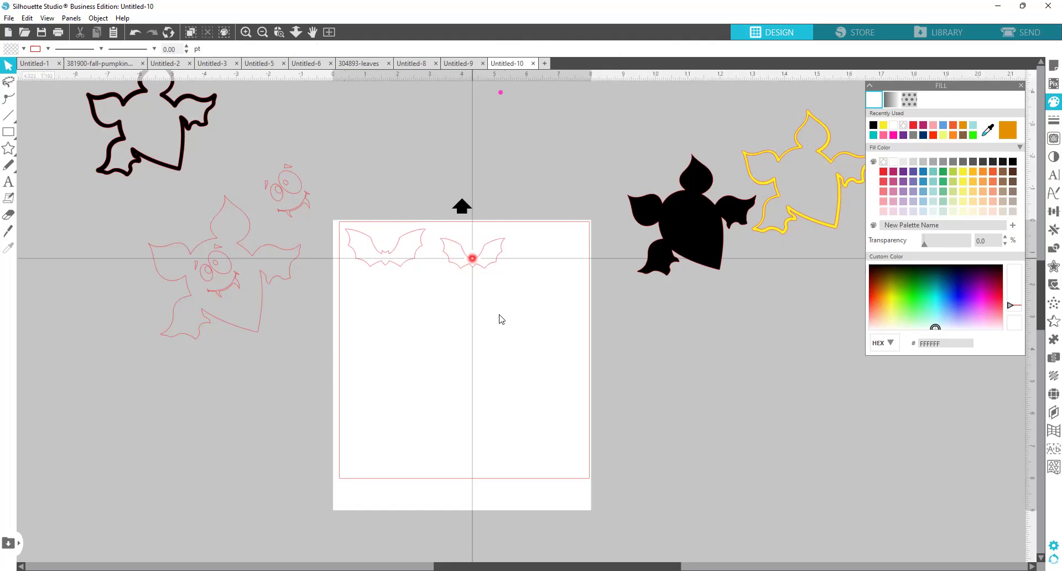
# Duplicate the 2 in bat wings, place the copy near the page's right edge and set its width to 1.5 in
pyautogui.rightClick(473, 259)
pyautogui.click(498, 320)
pyautogui.moveTo(520, 268); pyautogui.dragTo(569, 273)
pyautogui.click(253, 49)
pyautogui.click(198, 49)
pyautogui.write('1.0')
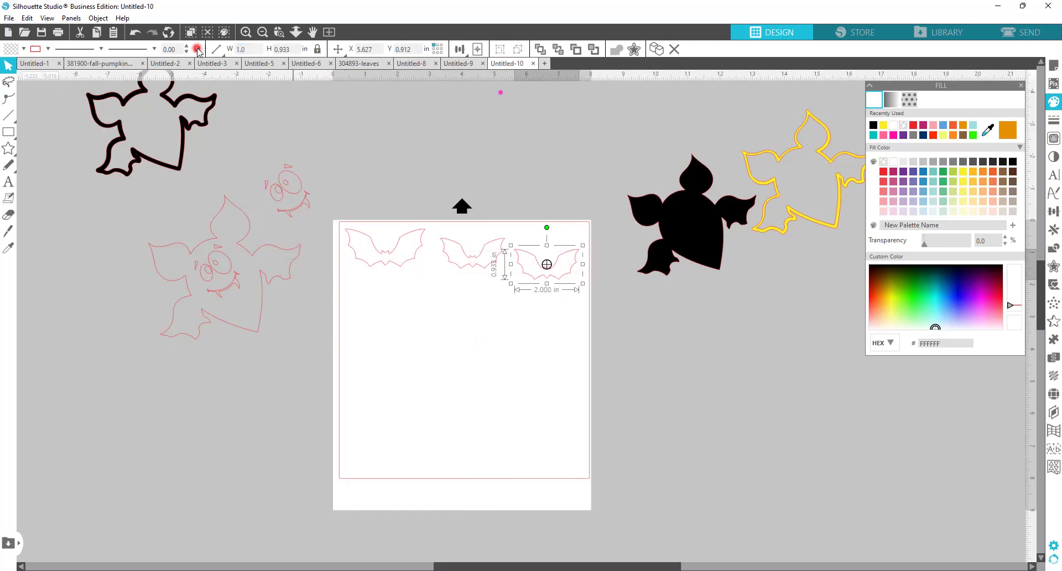
pyautogui.write('5')
pyautogui.press('Return')
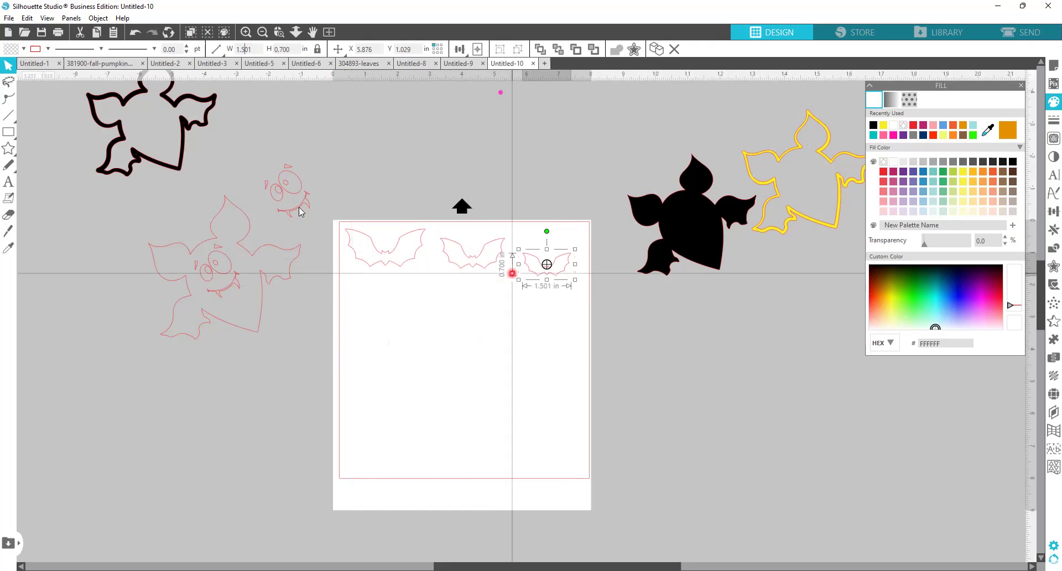
# Duplicate the 1.5 in bat wings, set the copy's width to 1.0 in and place it below the 2.5 in wings
pyautogui.rightClick(560, 269)
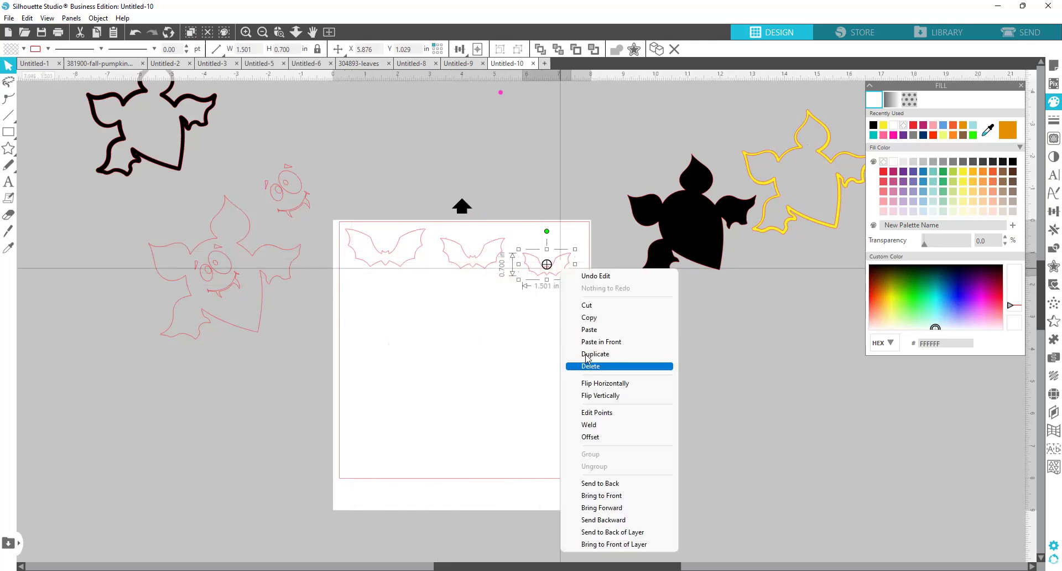
pyautogui.click(588, 354)
pyautogui.moveTo(553, 292); pyautogui.dragTo(417, 310)
pyautogui.write('1')
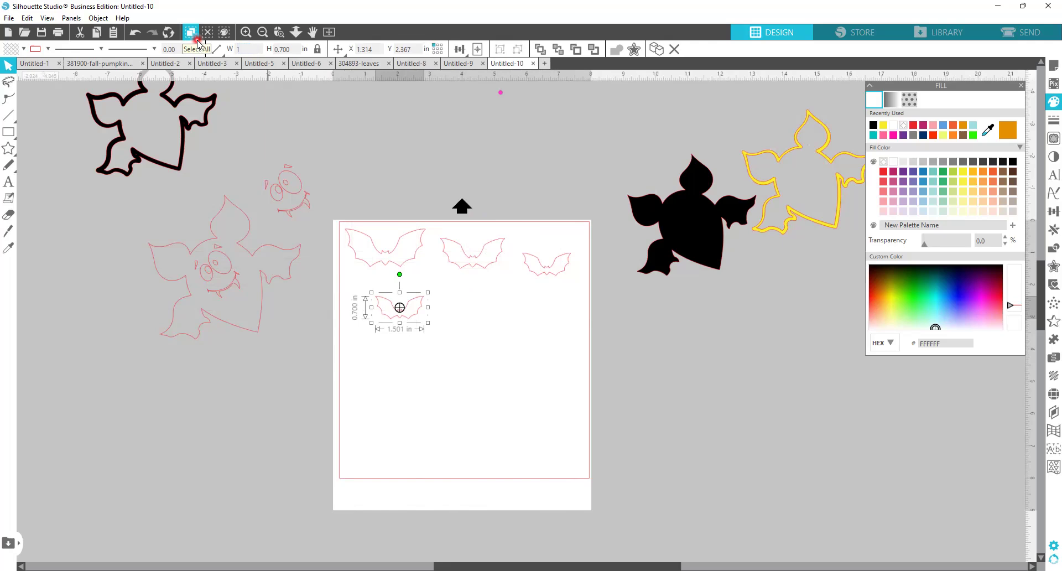
pyautogui.write('.0')
pyautogui.press('Return')
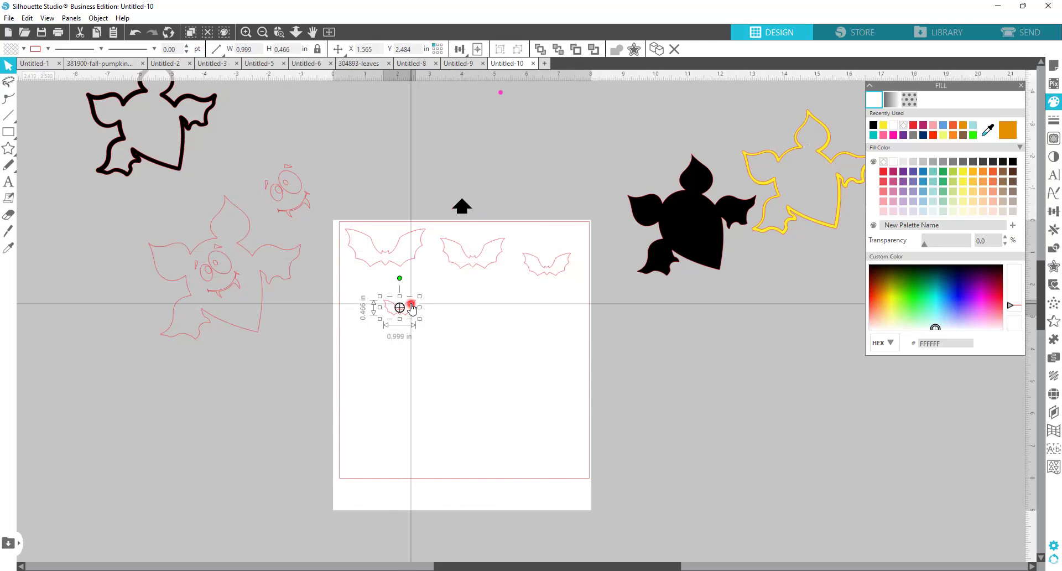
pyautogui.moveTo(412, 308); pyautogui.dragTo(405, 335)
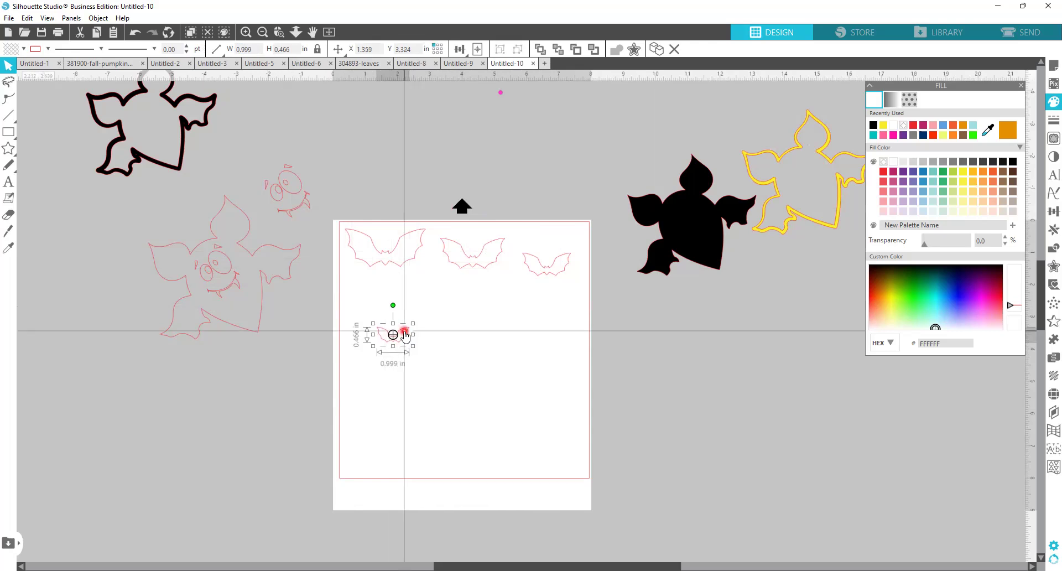
# Try to offset the 2.5 in bat wings outward by 0.040 in with rounded corners
pyautogui.click(399, 242)
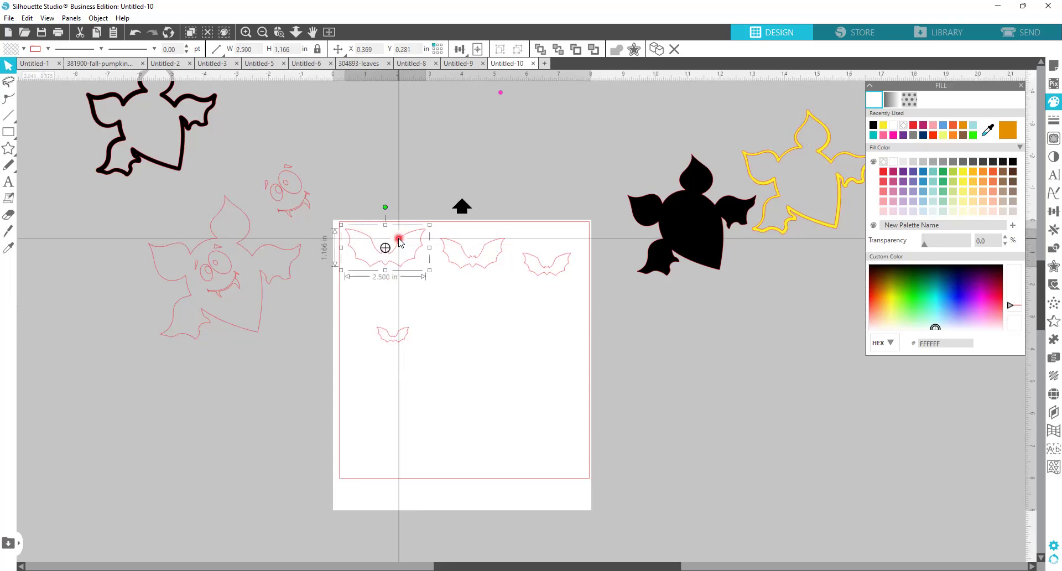
pyautogui.rightClick(400, 241)
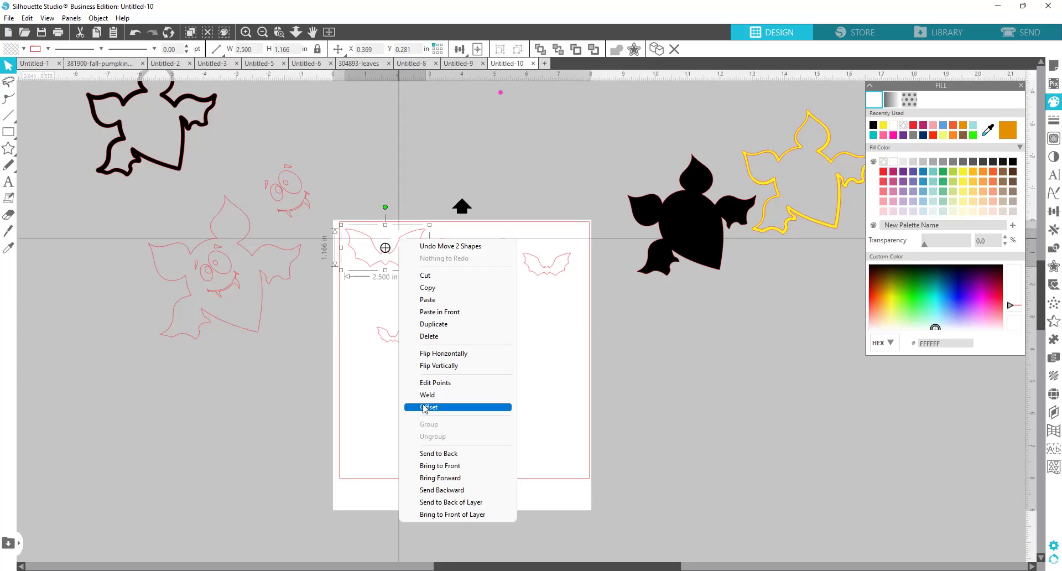
pyautogui.press('Return')
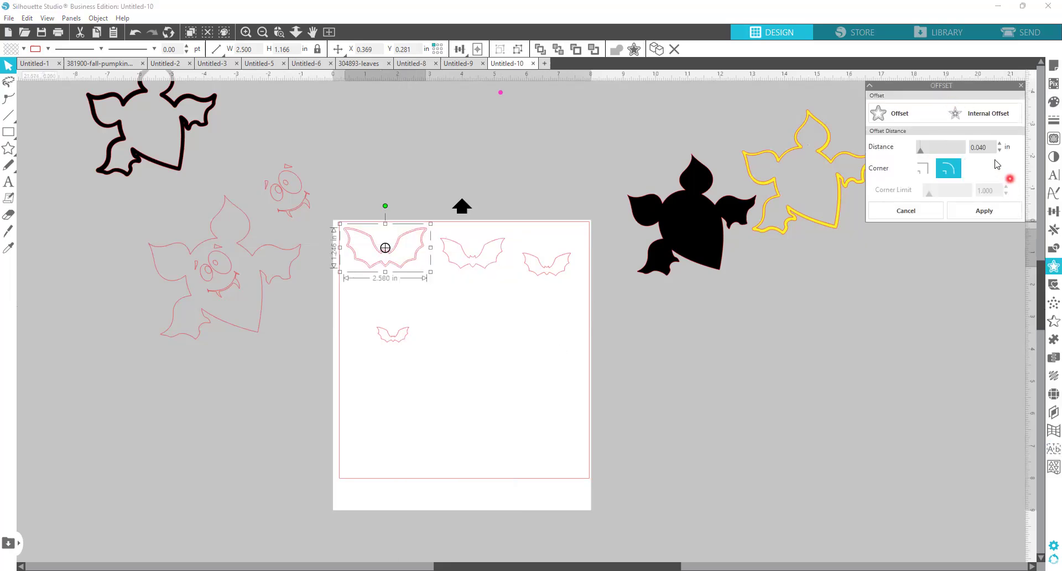
pyautogui.click(977, 213)
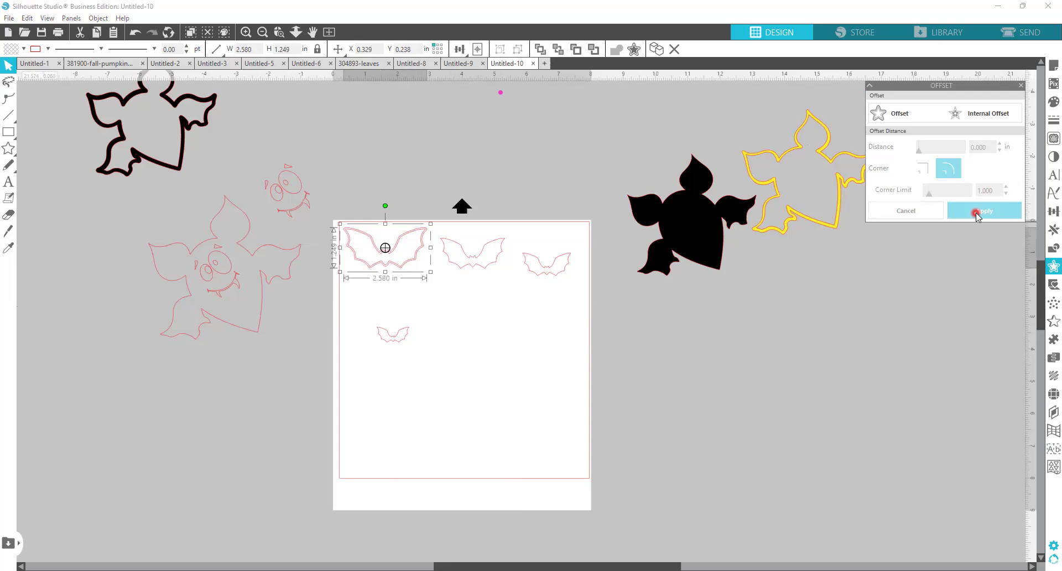
pyautogui.hotkey('ctrl', 'z')
pyautogui.hotkey('ctrl', 'z')
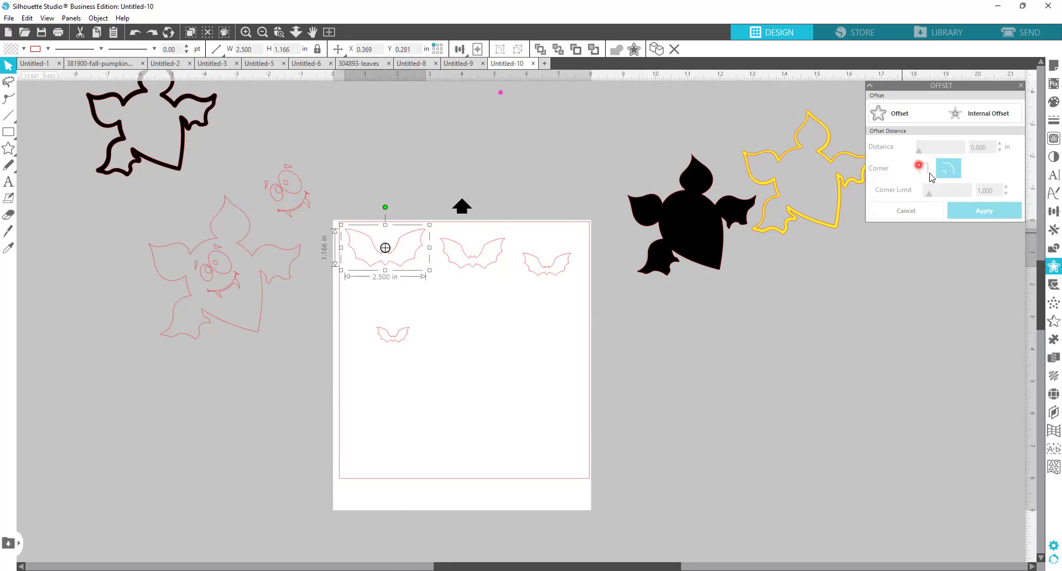
# Offset the 2.5 in bat wings outward by 0.040 in with sharp corners and move the original outline to the page's lower right area
pyautogui.rightClick(387, 247)
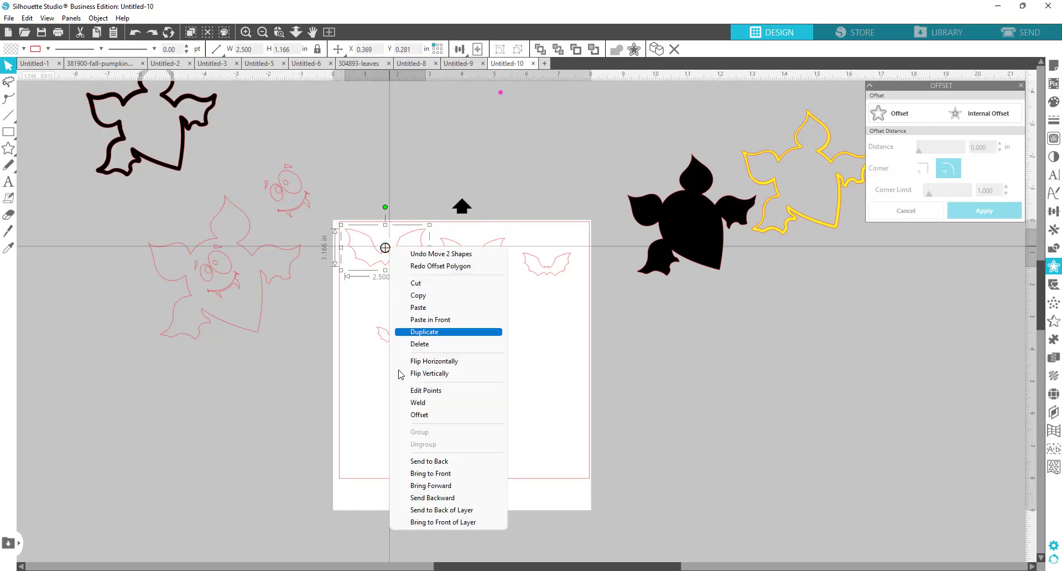
pyautogui.click(403, 414)
pyautogui.click(922, 171)
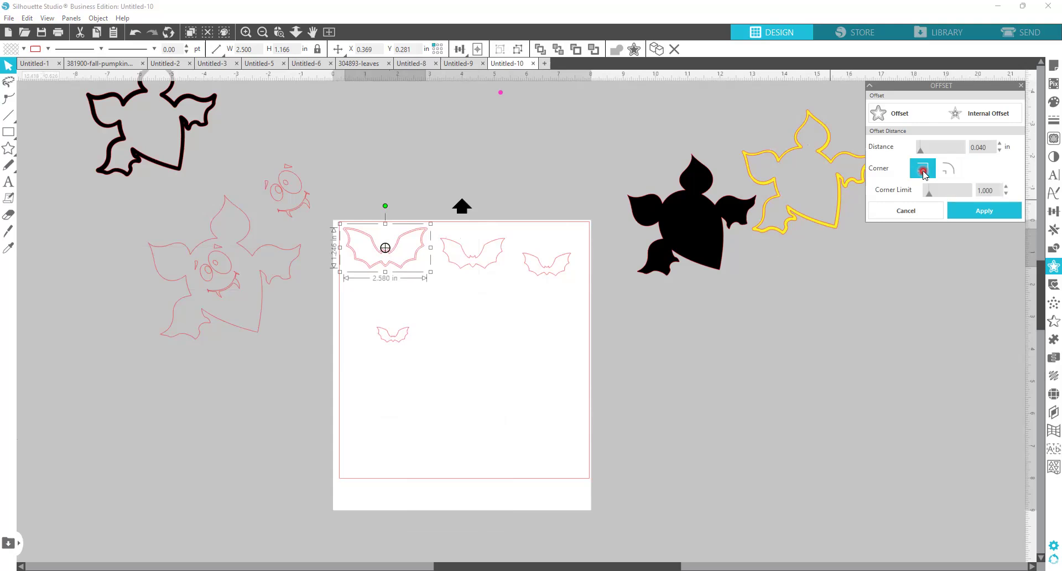
pyautogui.click(962, 207)
pyautogui.click(406, 260)
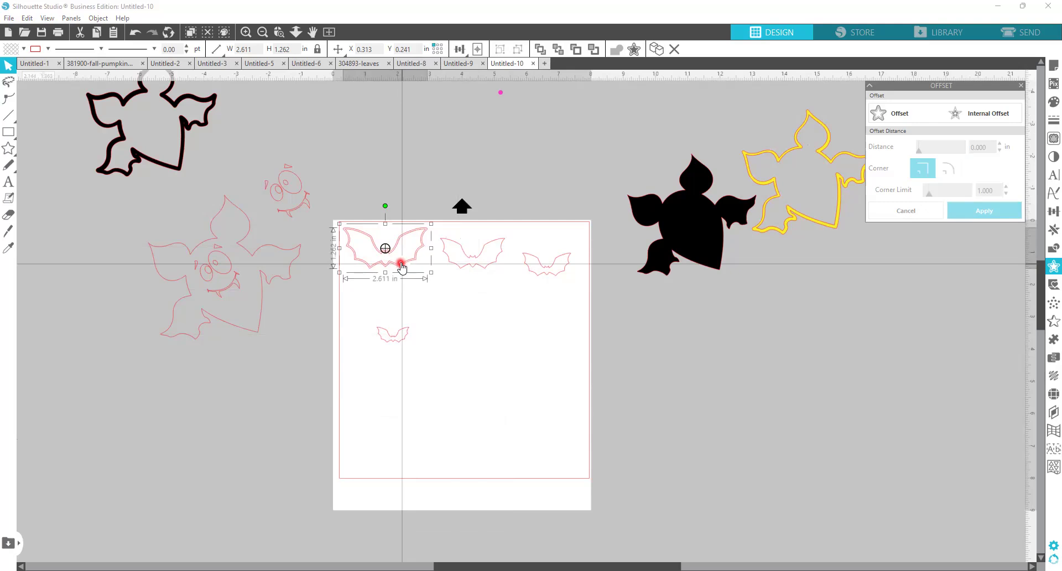
pyautogui.moveTo(401, 268); pyautogui.dragTo(503, 349)
pyautogui.moveTo(555, 380); pyautogui.dragTo(552, 375)
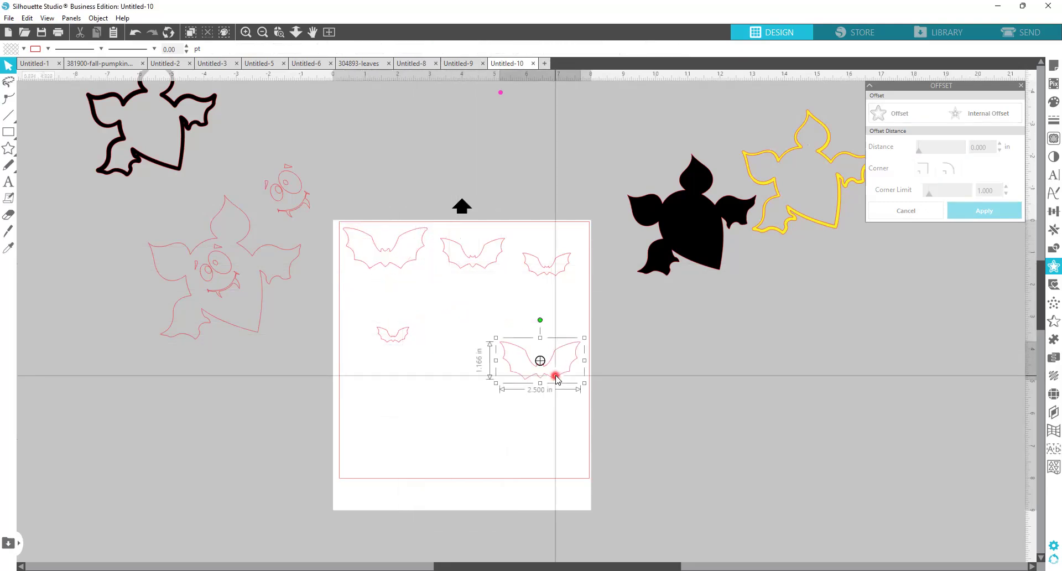
# Create a 0.040 in internal offset with sharp corners inside the original 2.5 in bat wings
pyautogui.click(402, 260)
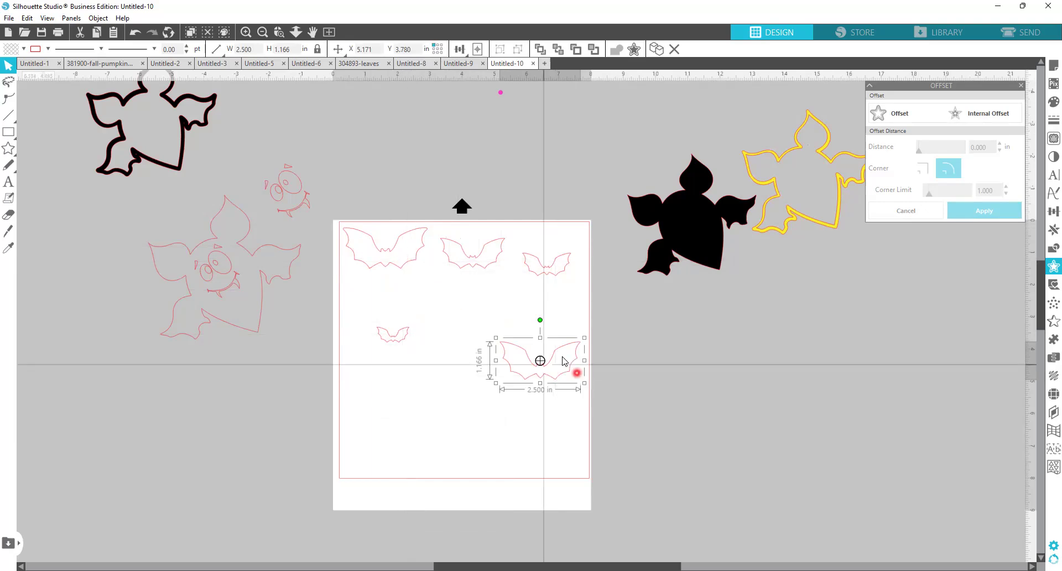
pyautogui.click(982, 114)
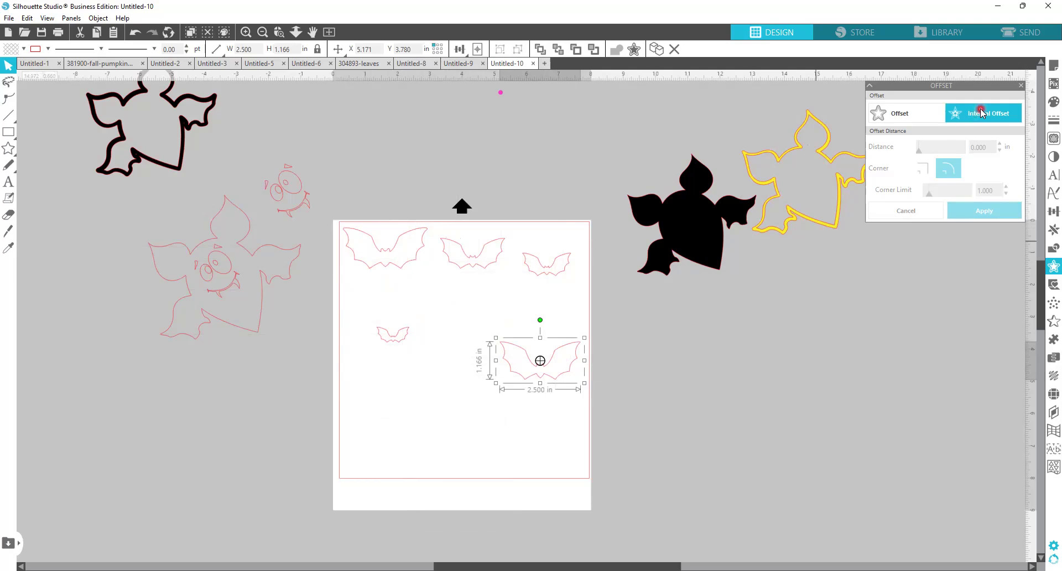
pyautogui.click(977, 210)
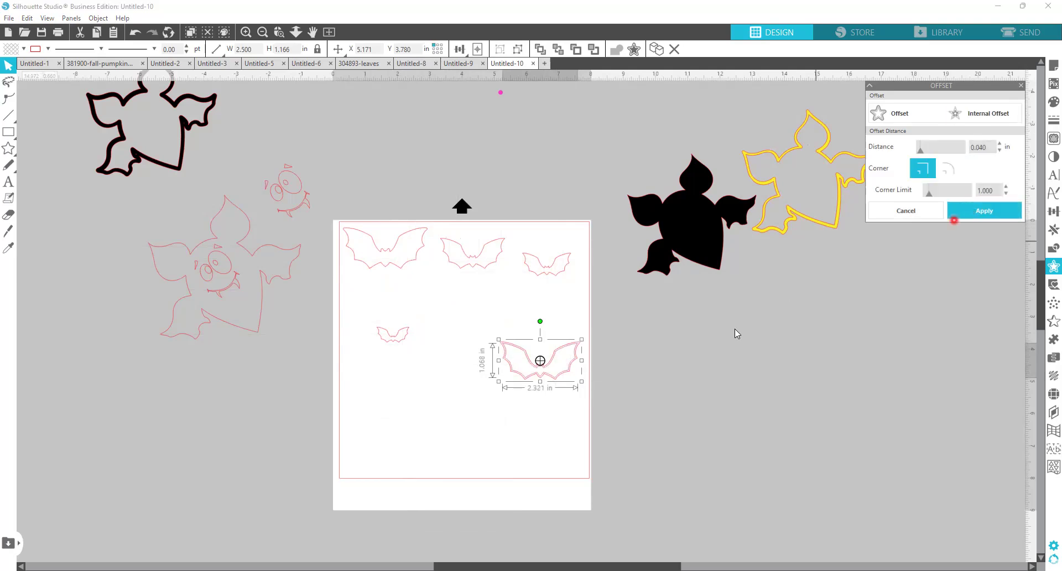
# Move the original wings off the page, place the internal offset over the outer offset and align both on their centers
pyautogui.click(579, 341)
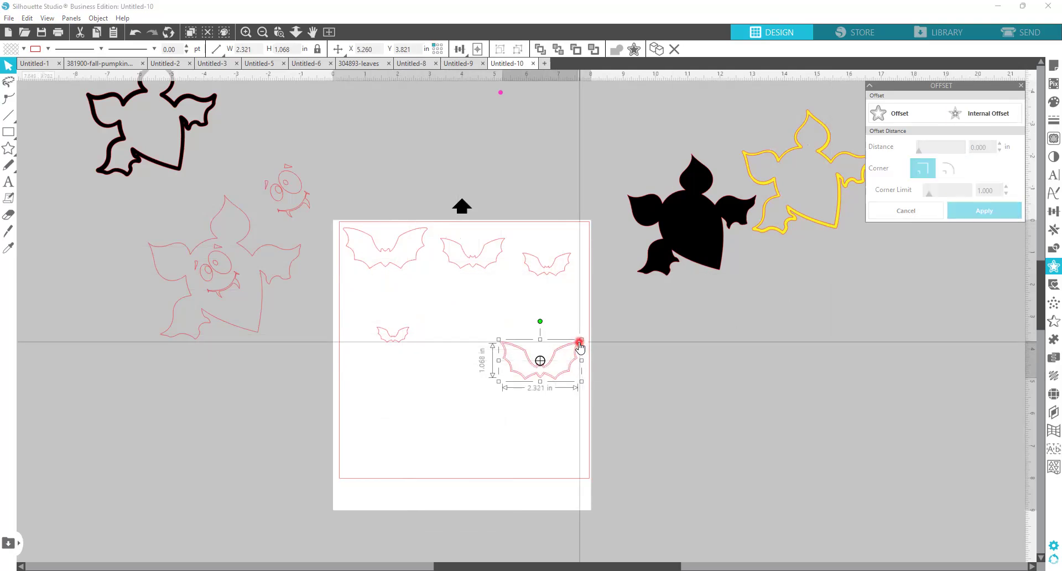
pyautogui.moveTo(580, 344); pyautogui.dragTo(407, 270)
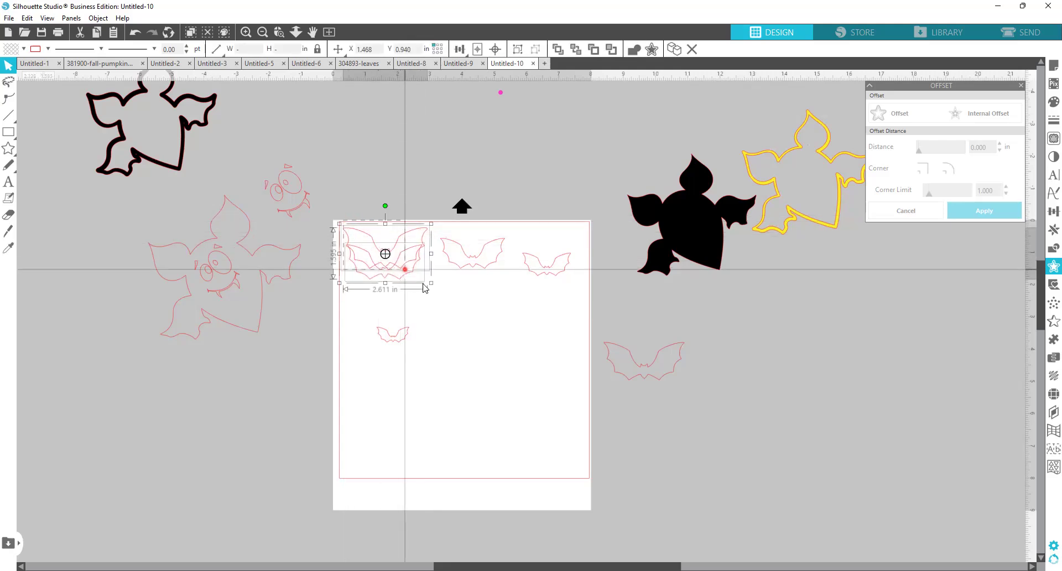
pyautogui.click(460, 50)
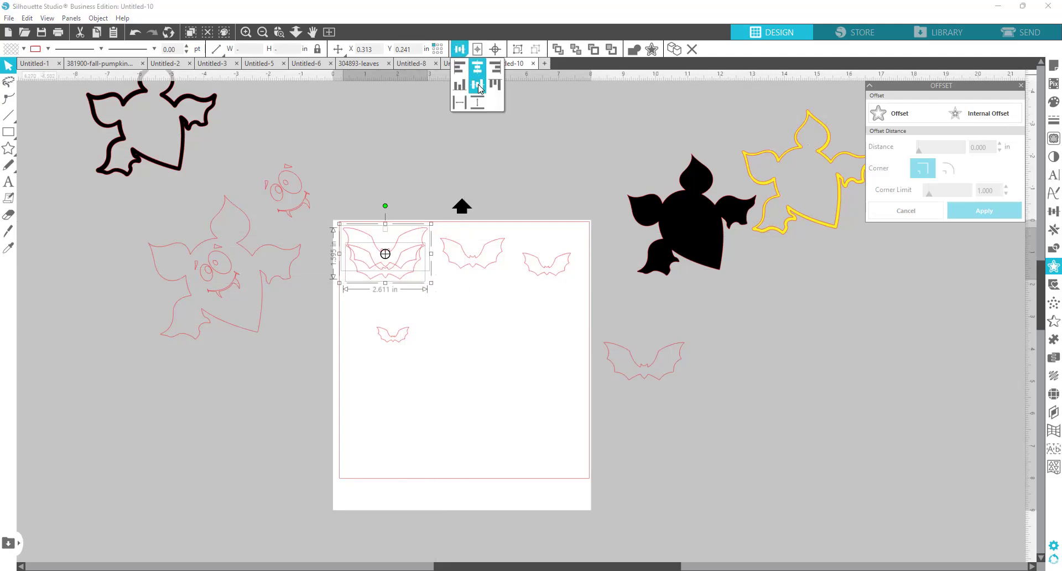
pyautogui.click(478, 86)
pyautogui.click(524, 137)
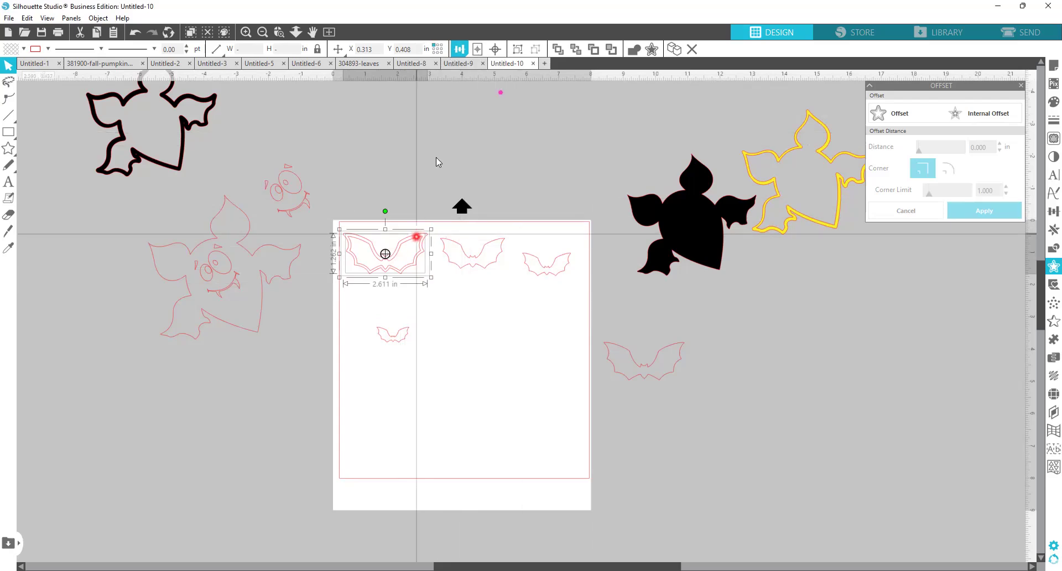
# Fill the inner and outer bat wing offsets with yellow and make them a compound path
pyautogui.click(414, 225)
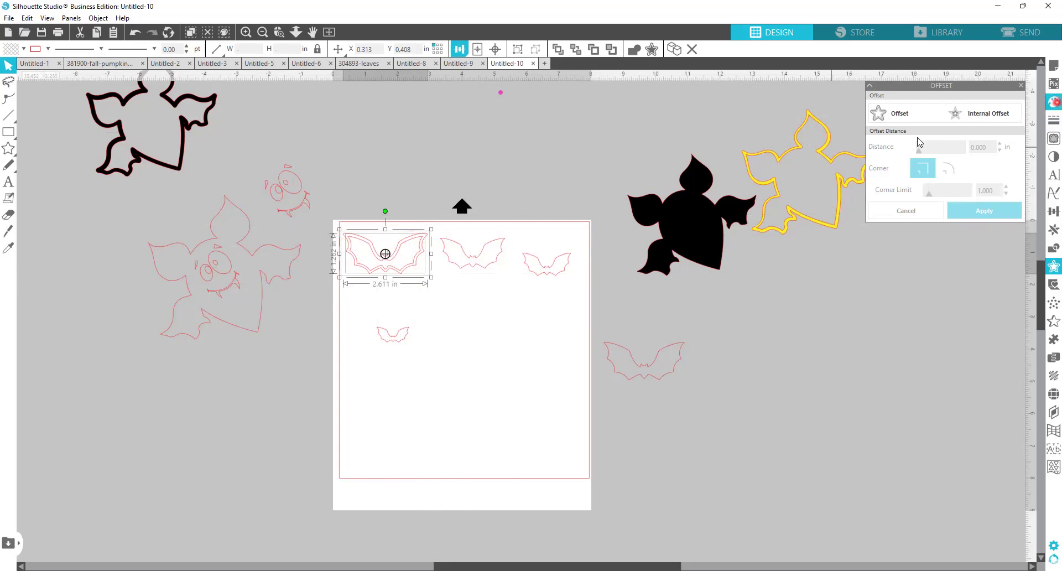
pyautogui.click(885, 127)
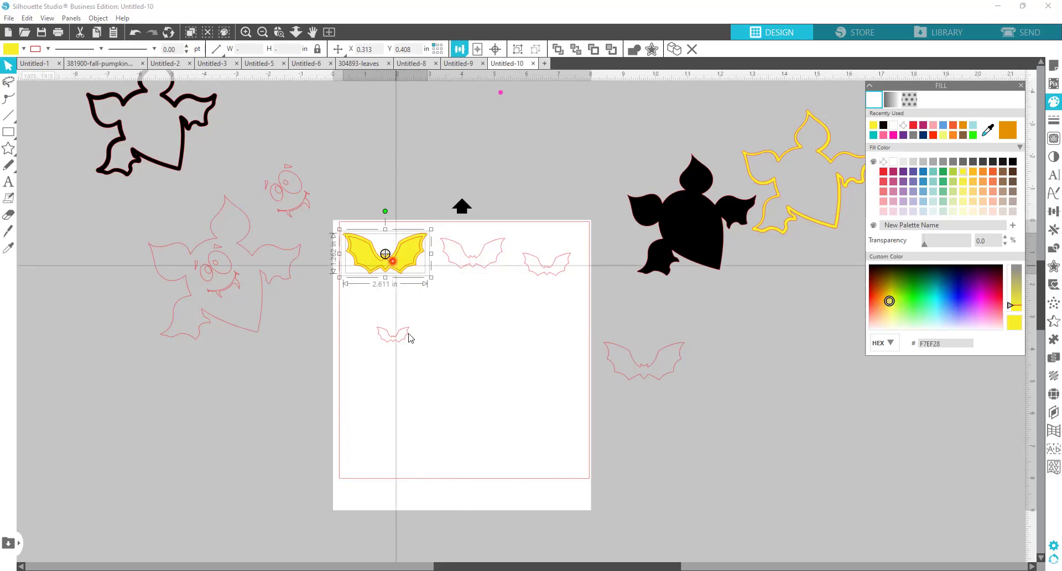
pyautogui.hotkey('ctrl', 'z')
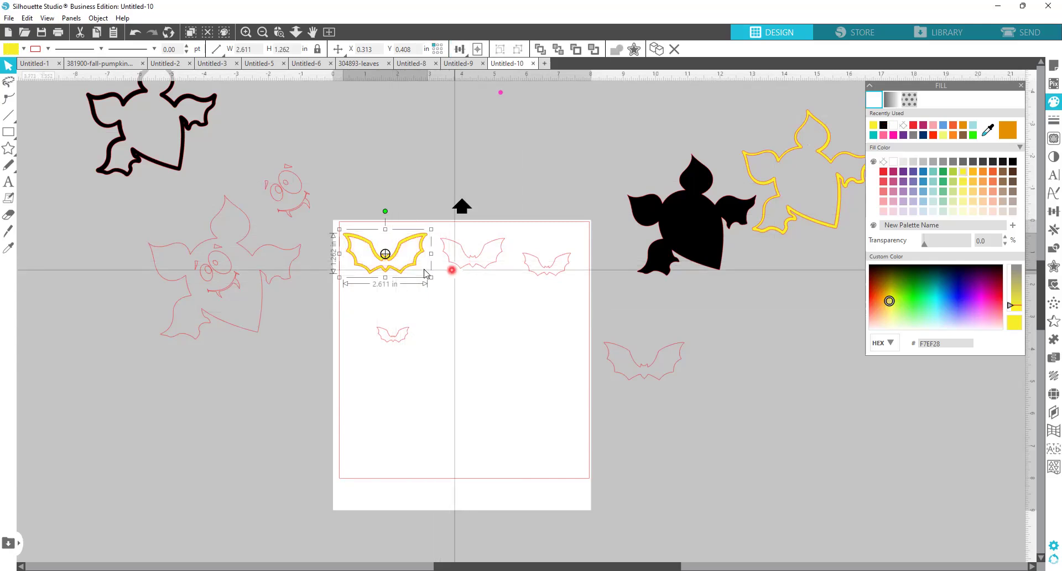
# Fill the original 2.5 in bat wings with black and move them below the black body shape
pyautogui.click(653, 368)
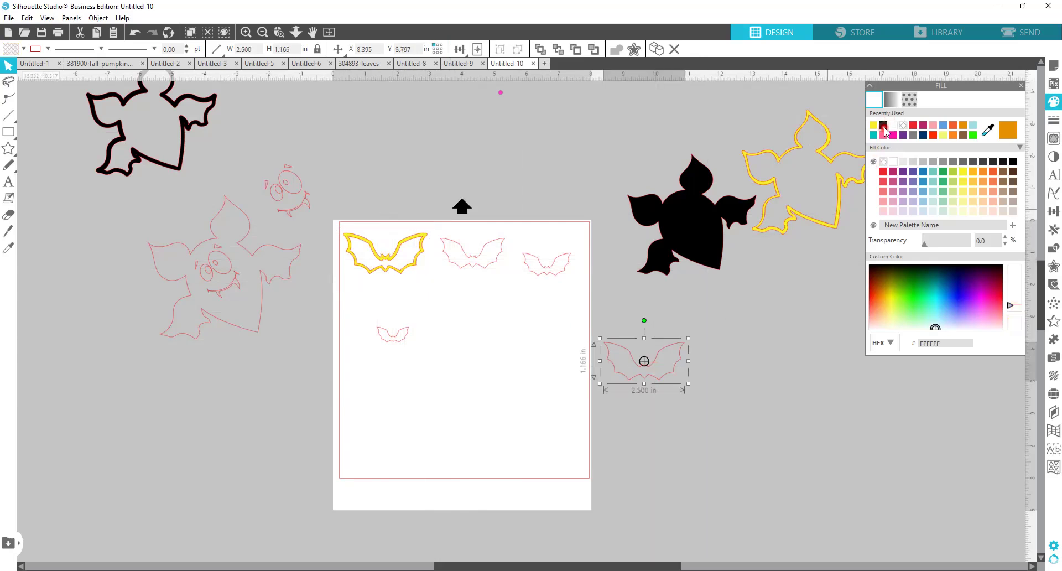
pyautogui.click(671, 354)
pyautogui.moveTo(670, 354); pyautogui.dragTo(736, 318)
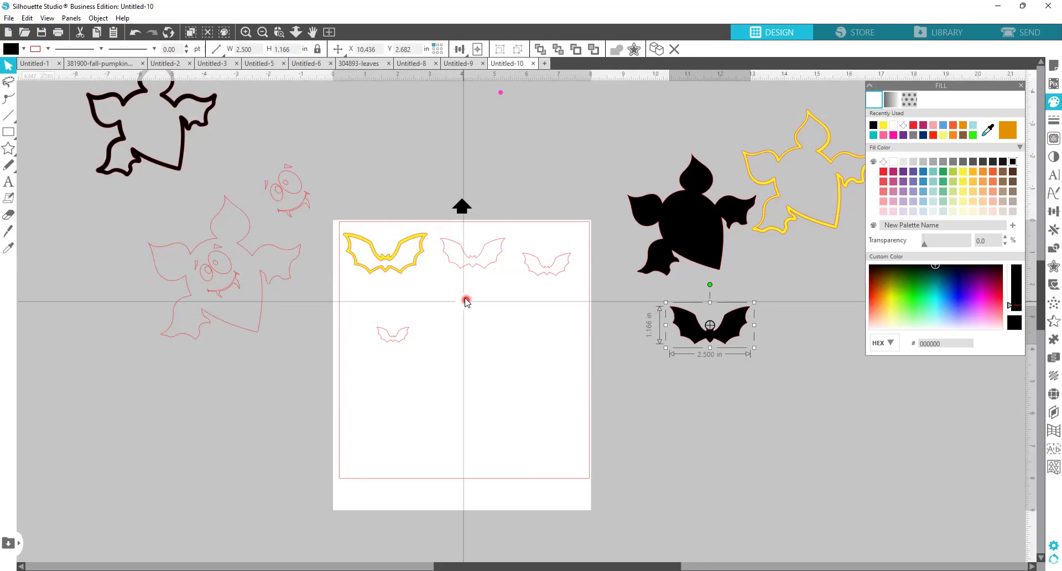
# Create a 0.040 in offset with sharp corners around the 2 in bat wings
pyautogui.moveTo(441, 284); pyautogui.dragTo(515, 261)
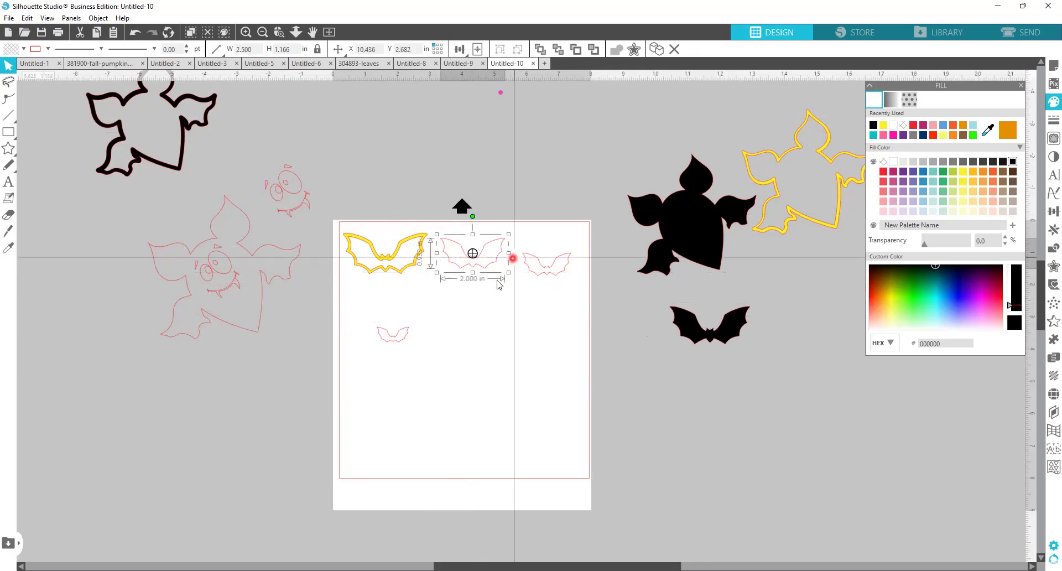
pyautogui.rightClick(478, 245)
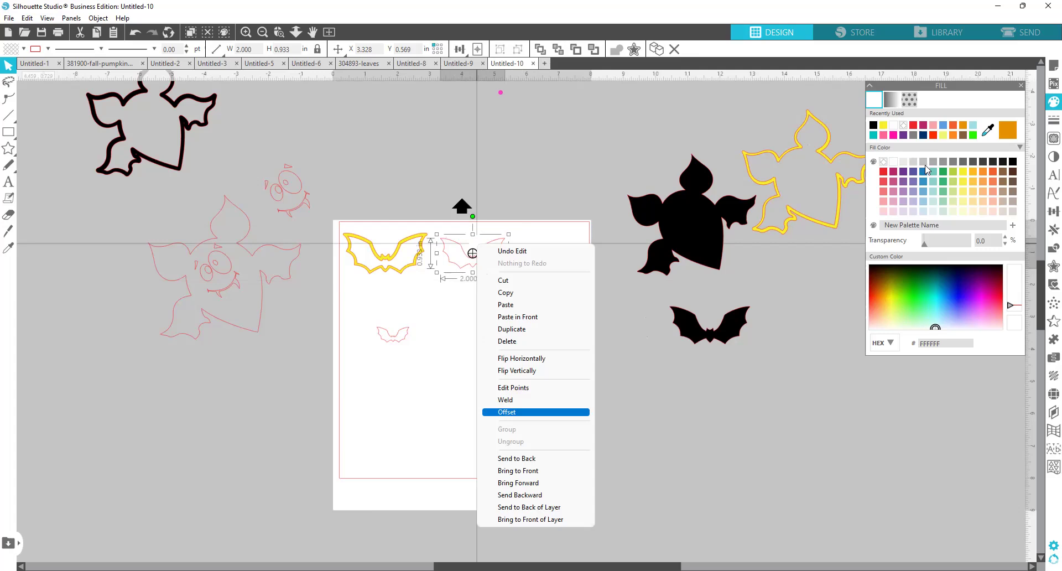
pyautogui.press('Return')
pyautogui.click(976, 209)
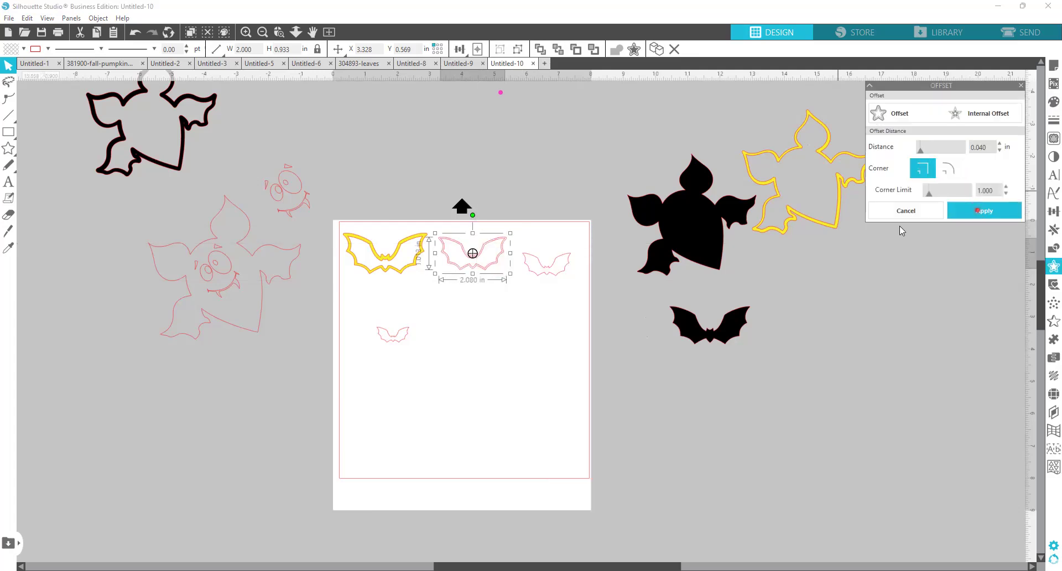
pyautogui.click(485, 270)
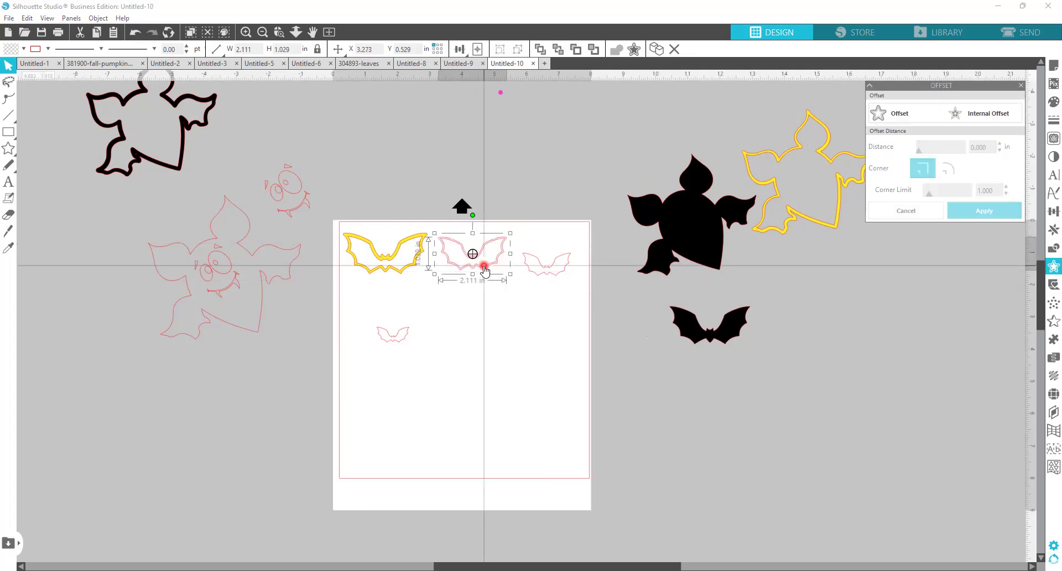
# Move the original 2 in bat wings below their outer offset and create a 0.040 in internal offset with sharp corners inside them
pyautogui.moveTo(485, 270); pyautogui.dragTo(498, 351)
pyautogui.click(990, 114)
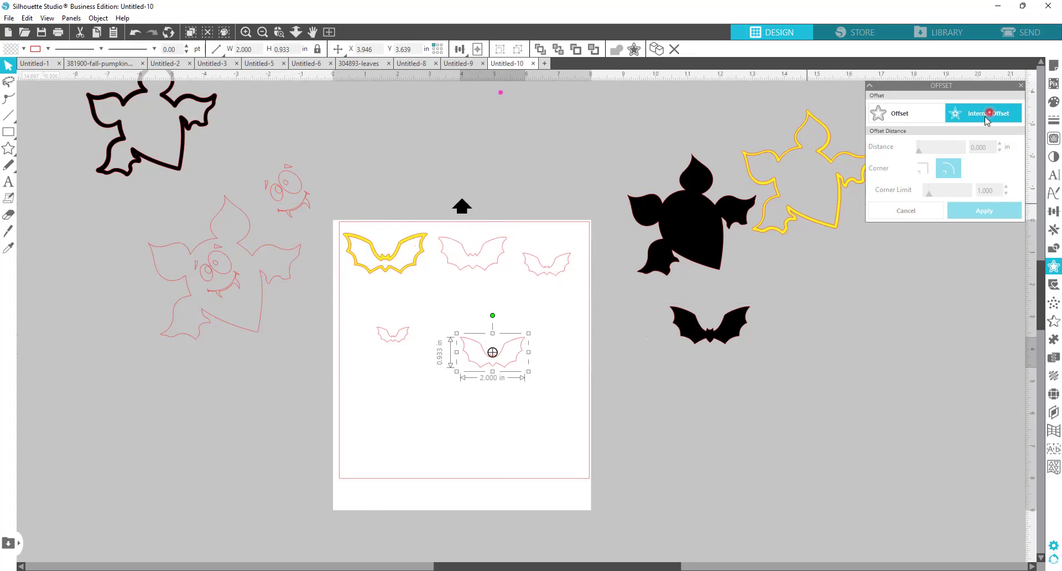
pyautogui.click(975, 211)
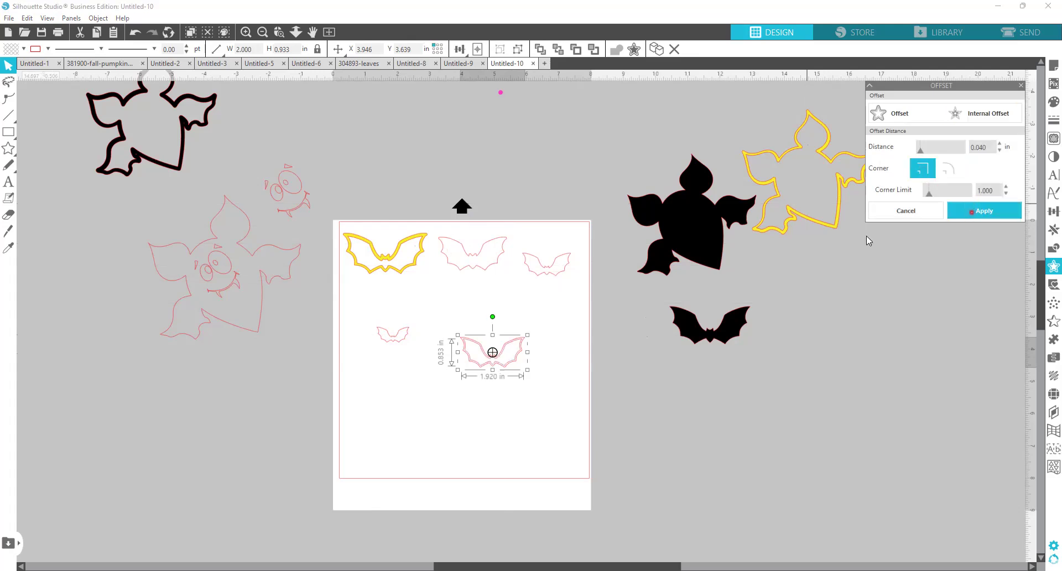
pyautogui.click(526, 352)
pyautogui.click(525, 336)
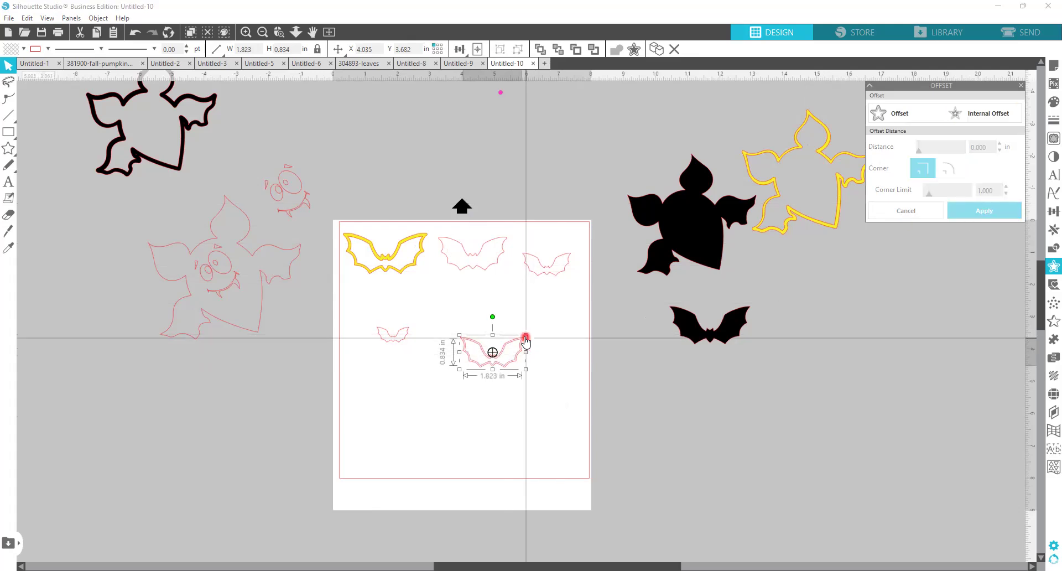
# Move the original 2 in wings off the page and try to align their internal offset with the outer offset on their centers
pyautogui.moveTo(525, 338); pyautogui.dragTo(739, 400)
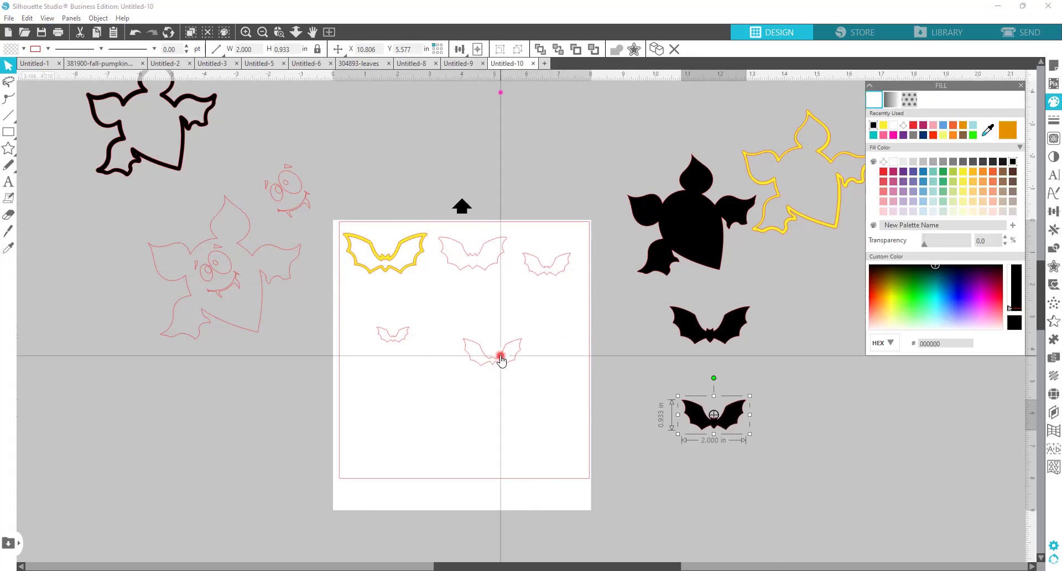
pyautogui.moveTo(501, 359); pyautogui.dragTo(493, 267)
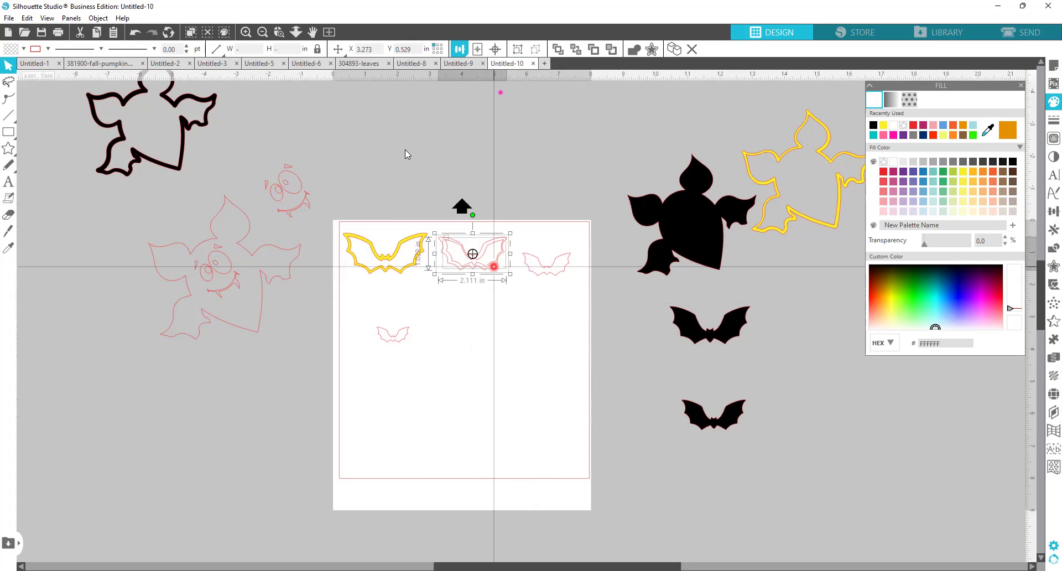
pyautogui.click(459, 49)
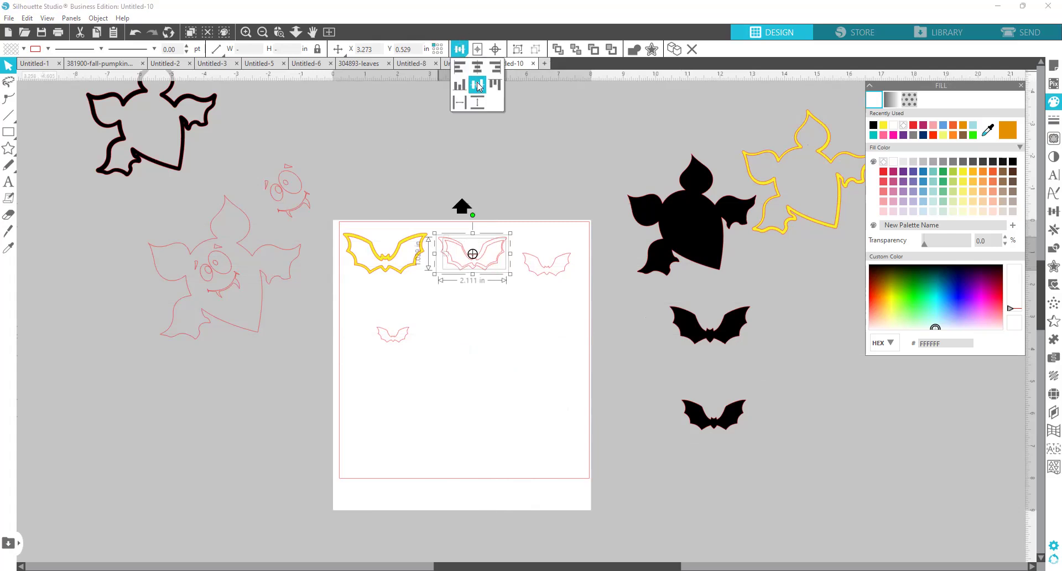
pyautogui.moveTo(526, 158); pyautogui.dragTo(438, 224)
pyautogui.click(507, 263)
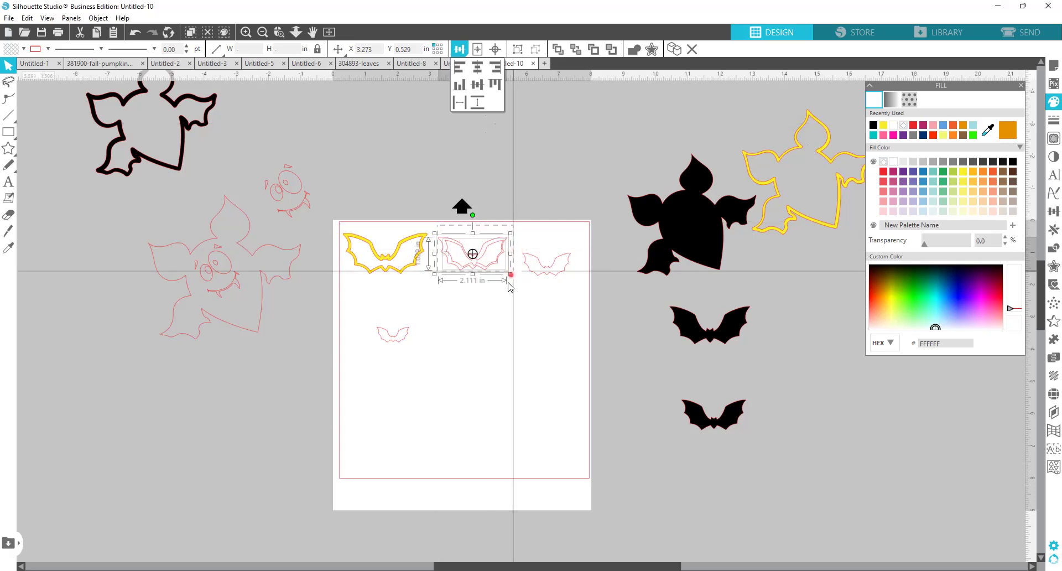
pyautogui.click(459, 49)
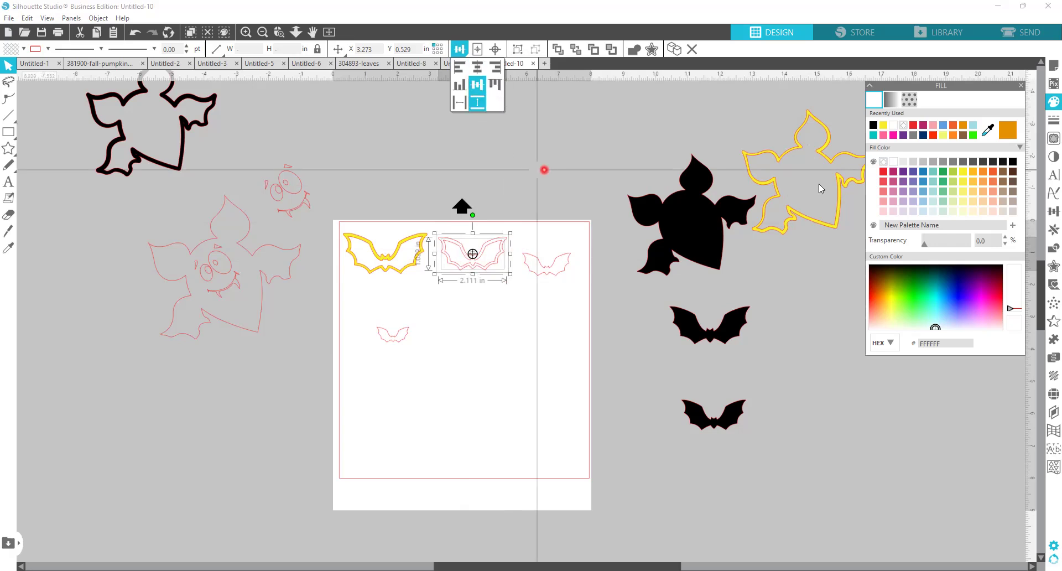
pyautogui.hotkey('ctrl', 'z')
# Align the internal and outer offsets of the 2 in bat wings on their centers and group them
pyautogui.click(479, 86)
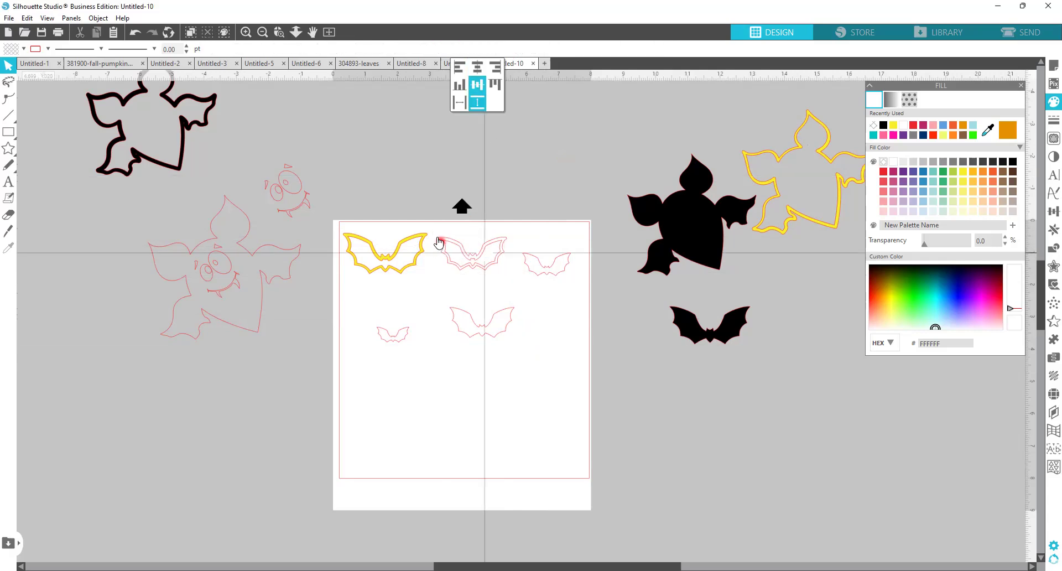
pyautogui.moveTo(436, 227); pyautogui.dragTo(499, 276)
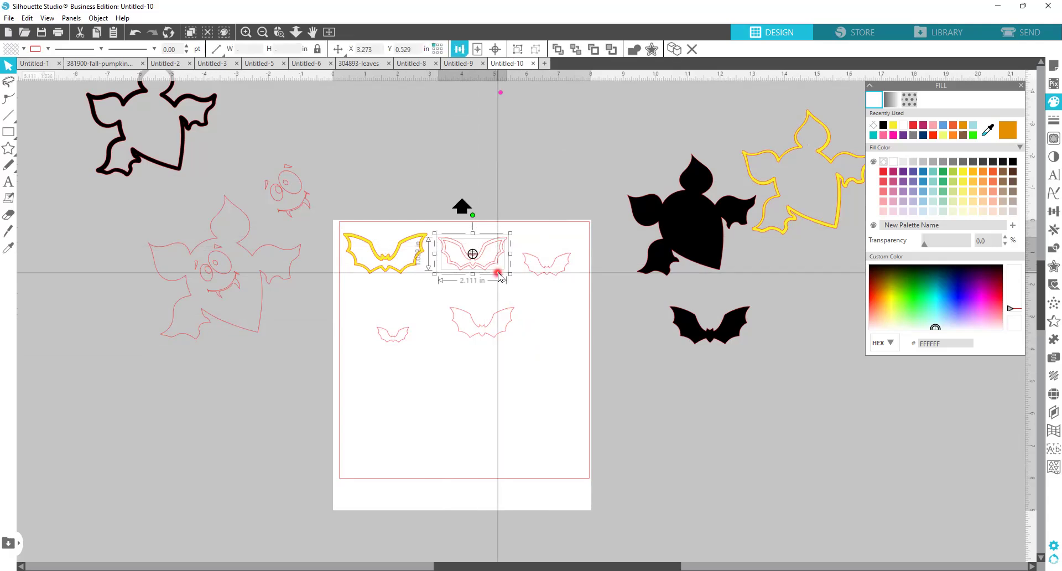
pyautogui.rightClick(499, 273)
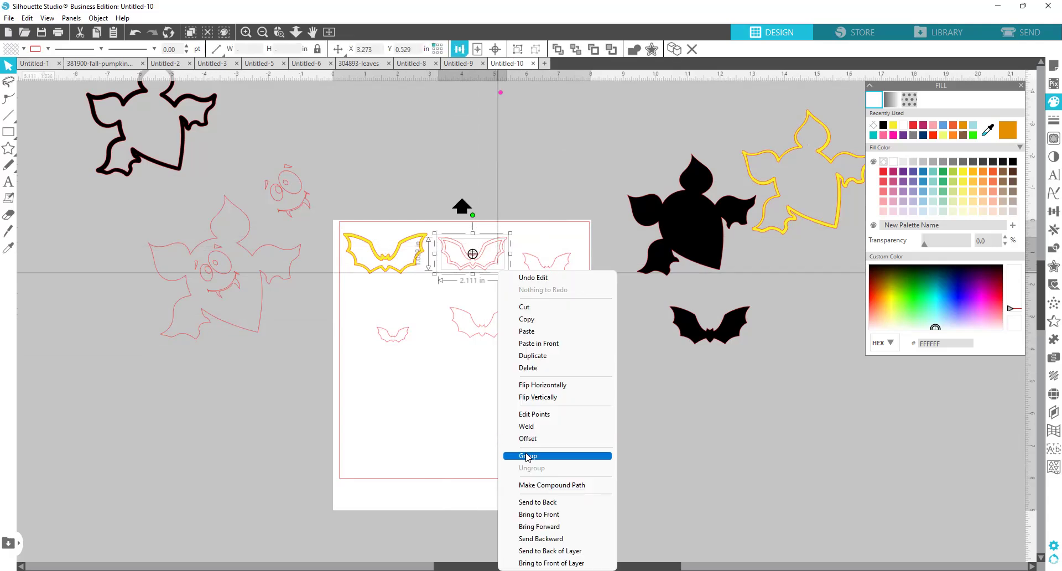
pyautogui.click(527, 456)
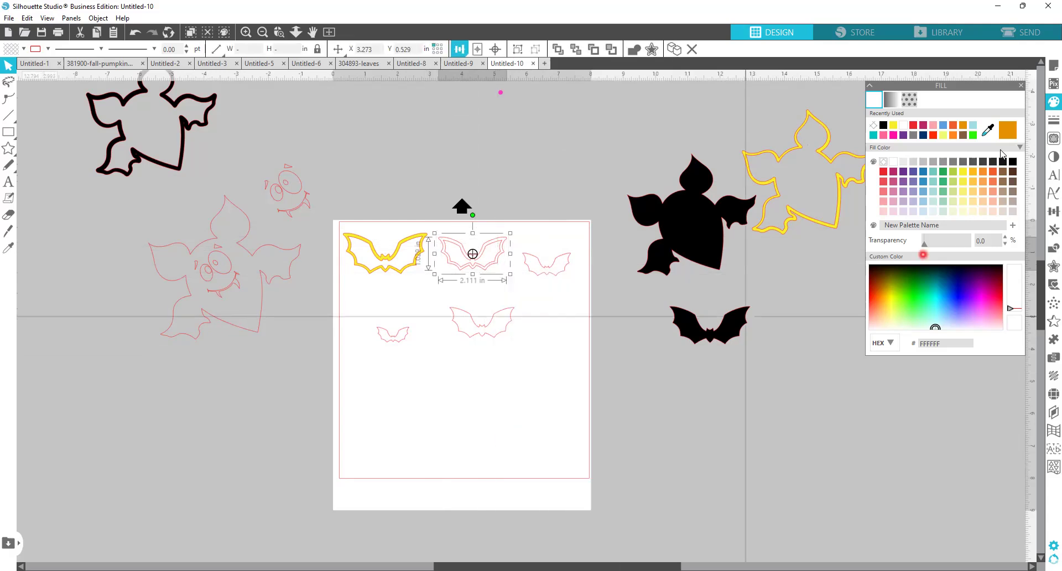
# Fill the grouped offsets of the 2 in bat wings with yellow and make them a compound path
pyautogui.click(893, 127)
pyautogui.rightClick(487, 249)
pyautogui.click(520, 465)
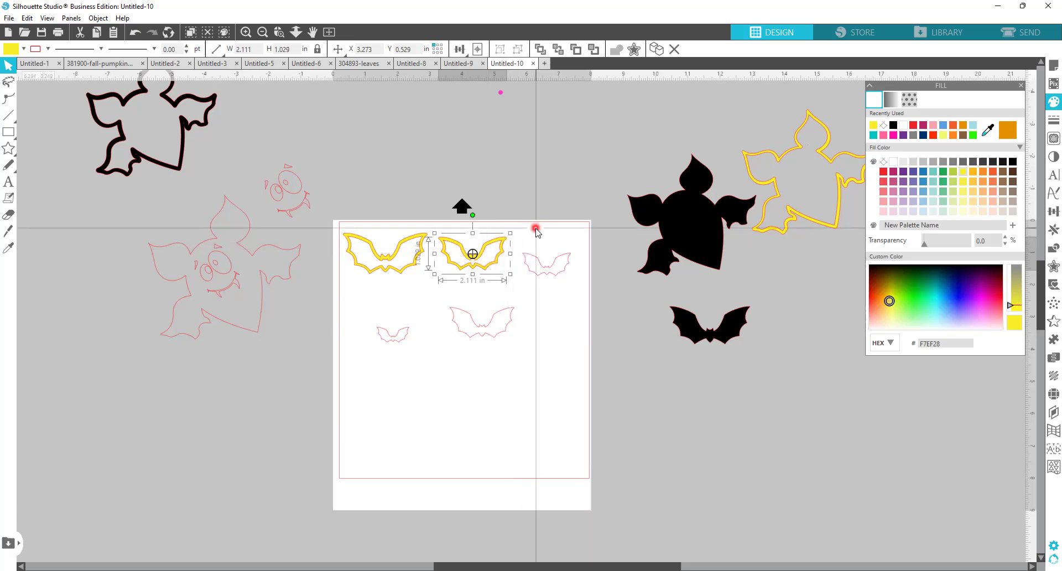
# Move the original 2 in bat wings off the page below the black 2.5 in wings and fill them with black
pyautogui.moveTo(535, 231)
pyautogui.mouseDown()
pyautogui.moveTo(515, 336)
pyautogui.moveTo(580, 380)
pyautogui.moveTo(680, 384)
pyautogui.moveTo(688, 397)
pyautogui.mouseUp()
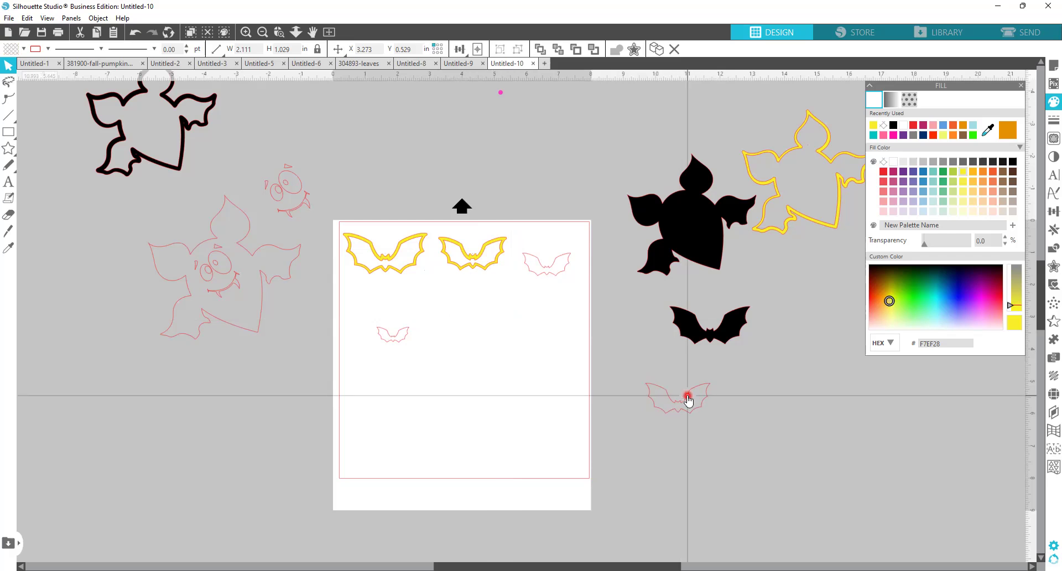
pyautogui.click(688, 397)
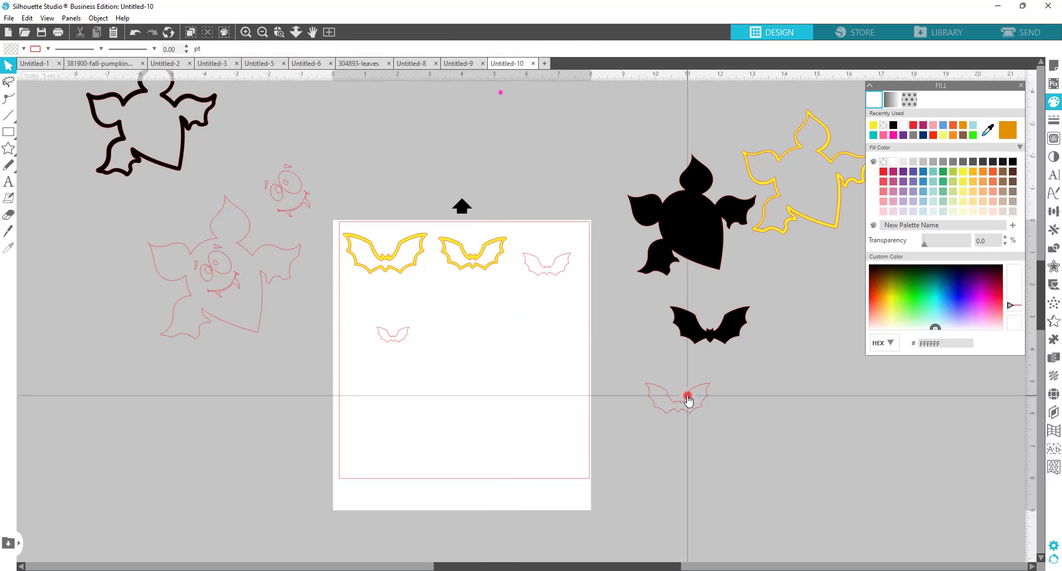
pyautogui.click(687, 395)
pyautogui.rightClick(703, 390)
pyautogui.click(719, 389)
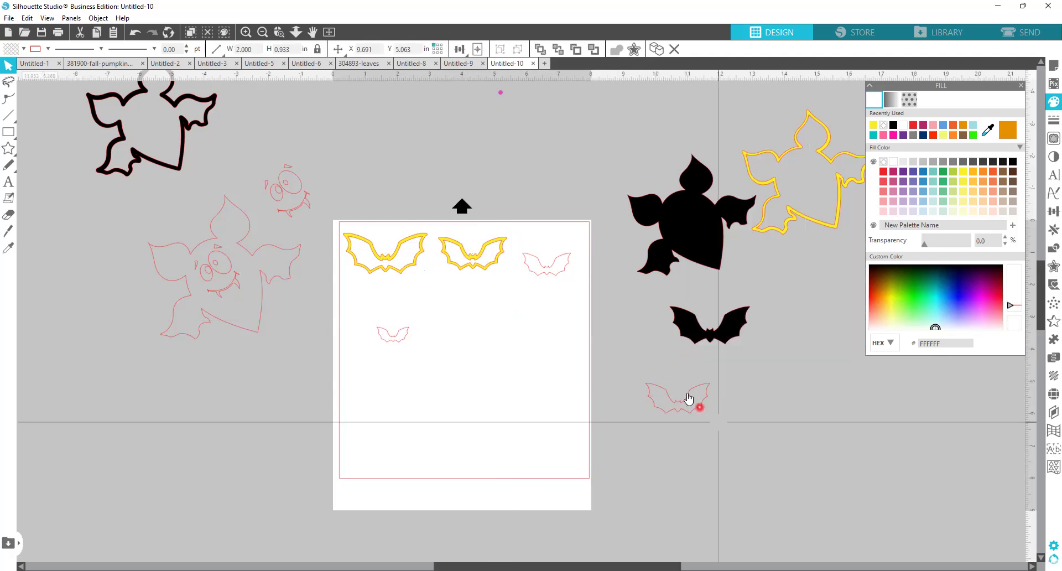
pyautogui.click(895, 125)
pyautogui.click(422, 340)
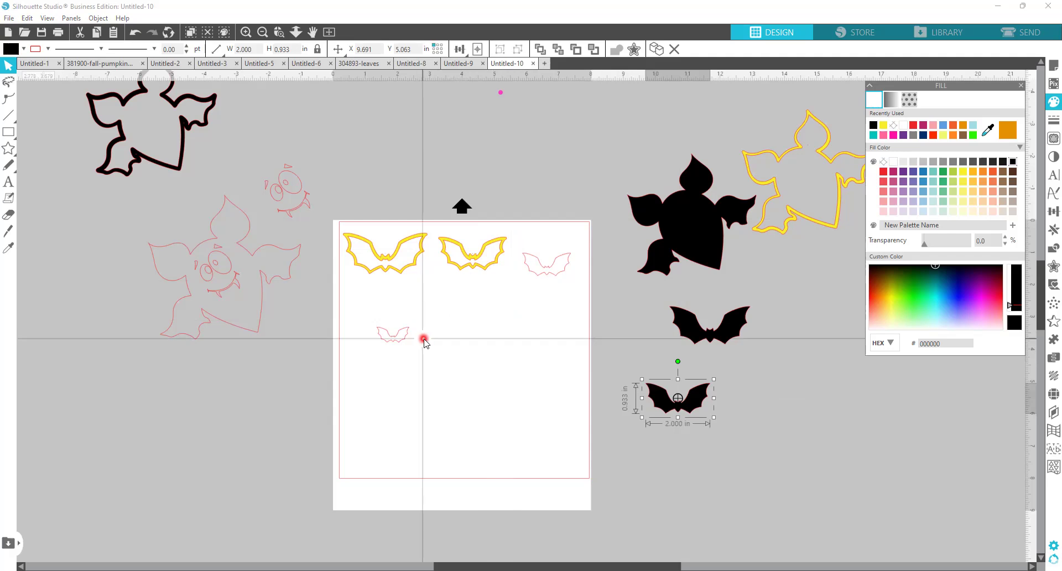
# Create a 0.040 in offset with sharp corners around the 1.5 in bat wings
pyautogui.click(546, 274)
pyautogui.click(555, 268)
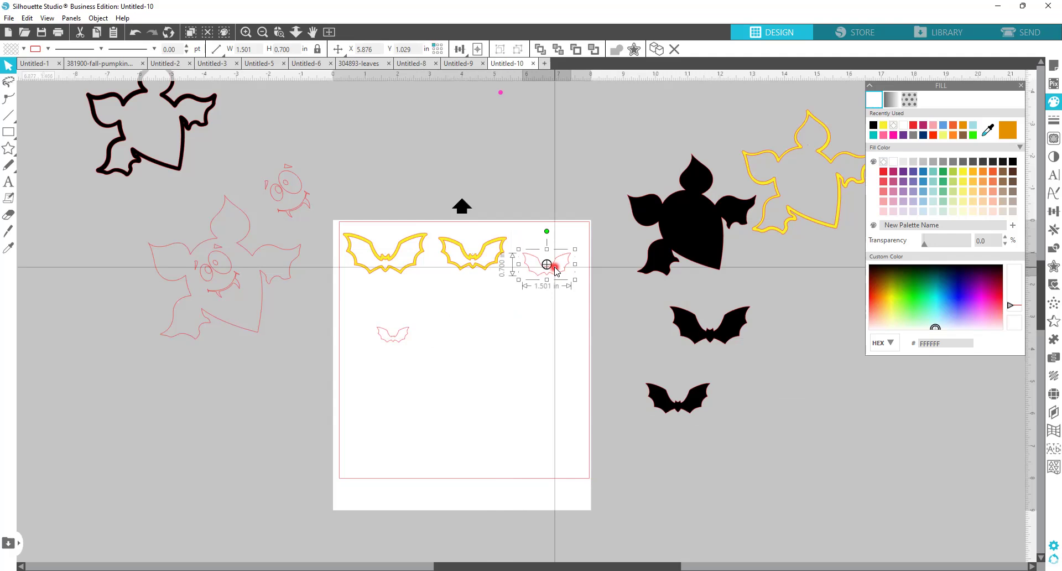
pyautogui.rightClick(555, 269)
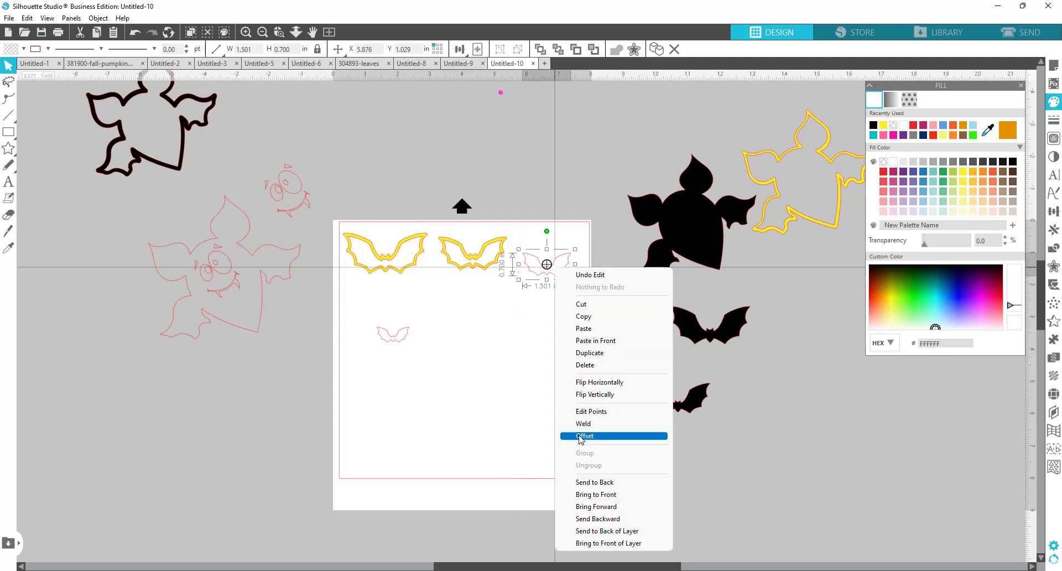
pyautogui.click(579, 436)
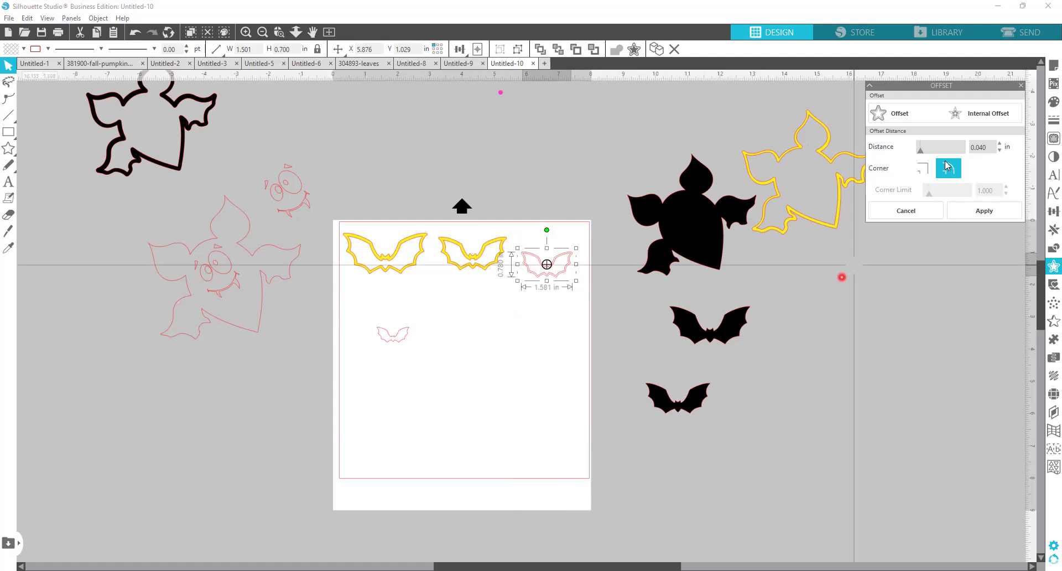
pyautogui.click(922, 168)
pyautogui.click(986, 210)
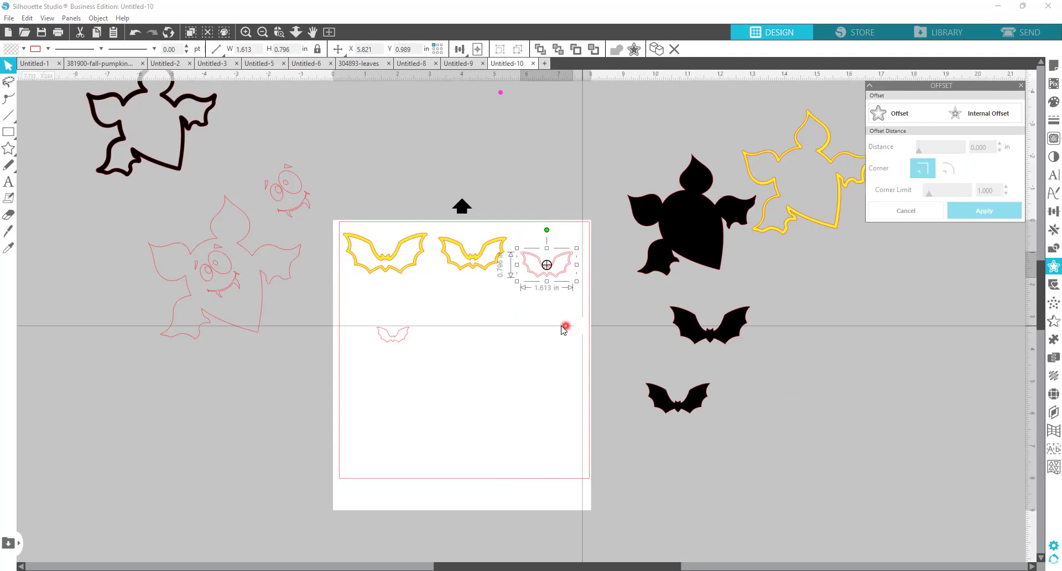
# Create an internal offset with sharp corners inside the original 1.5 in bat wings and move that offset off the page
pyautogui.moveTo(569, 265); pyautogui.dragTo(560, 321)
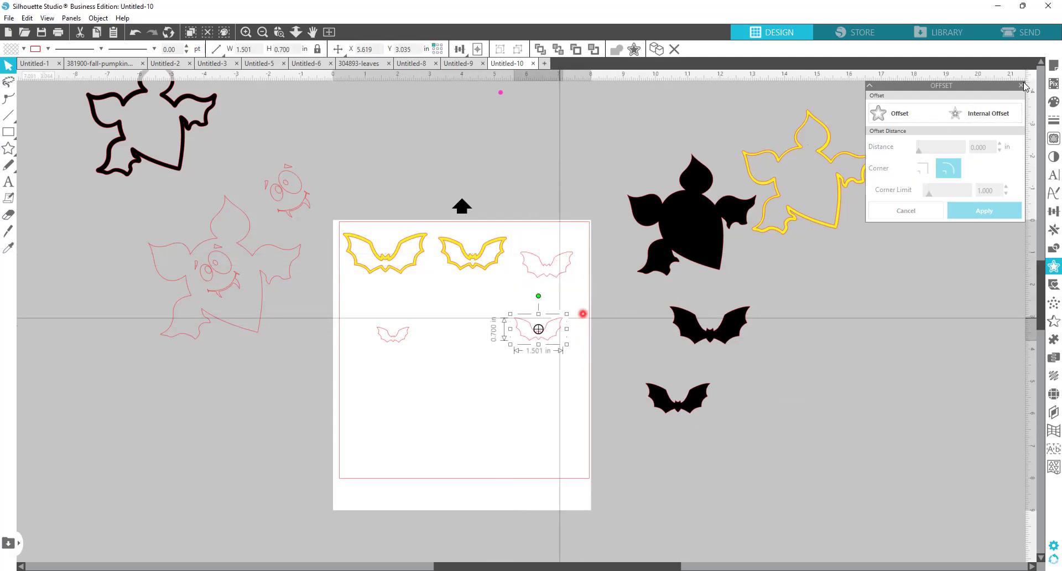
pyautogui.click(1001, 113)
pyautogui.click(984, 211)
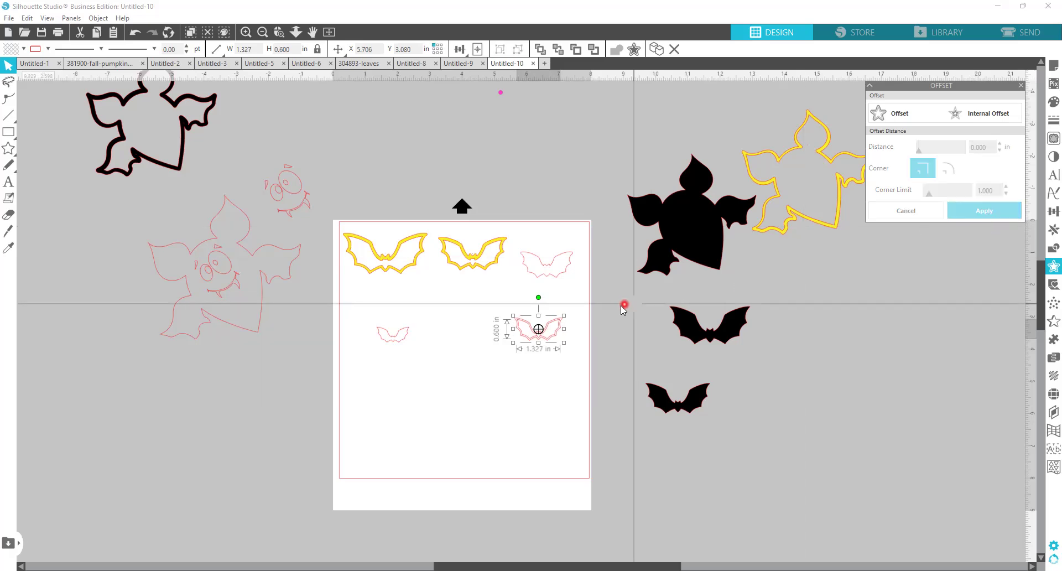
pyautogui.click(564, 319)
pyautogui.moveTo(564, 319); pyautogui.dragTo(656, 346)
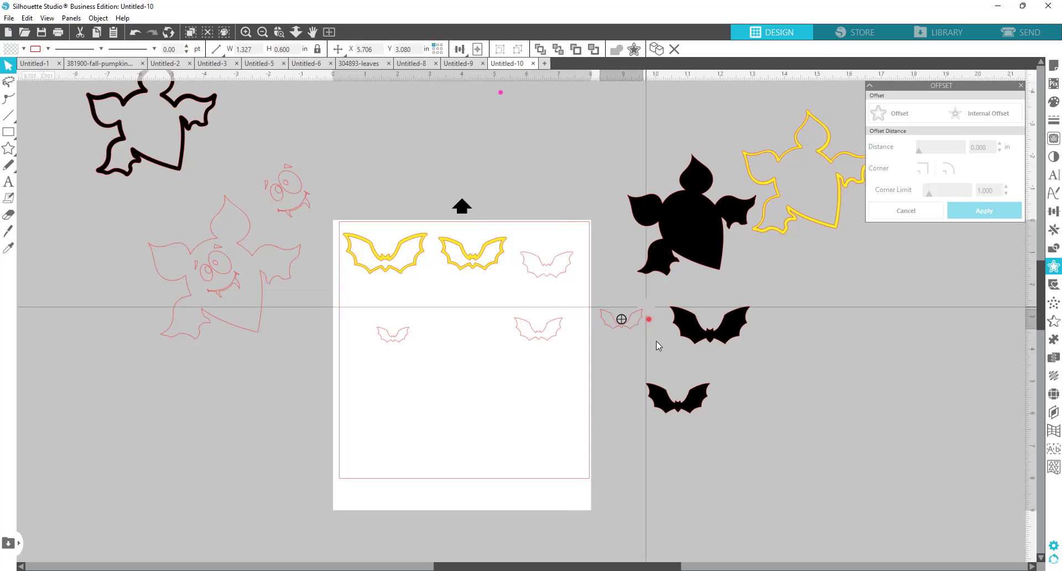
# Place the original 1.5 in bat wings over their outer offset, align both on their centers and group them
pyautogui.click(580, 326)
pyautogui.moveTo(555, 325); pyautogui.dragTo(562, 263)
pyautogui.moveTo(516, 237); pyautogui.dragTo(578, 282)
pyautogui.click(465, 51)
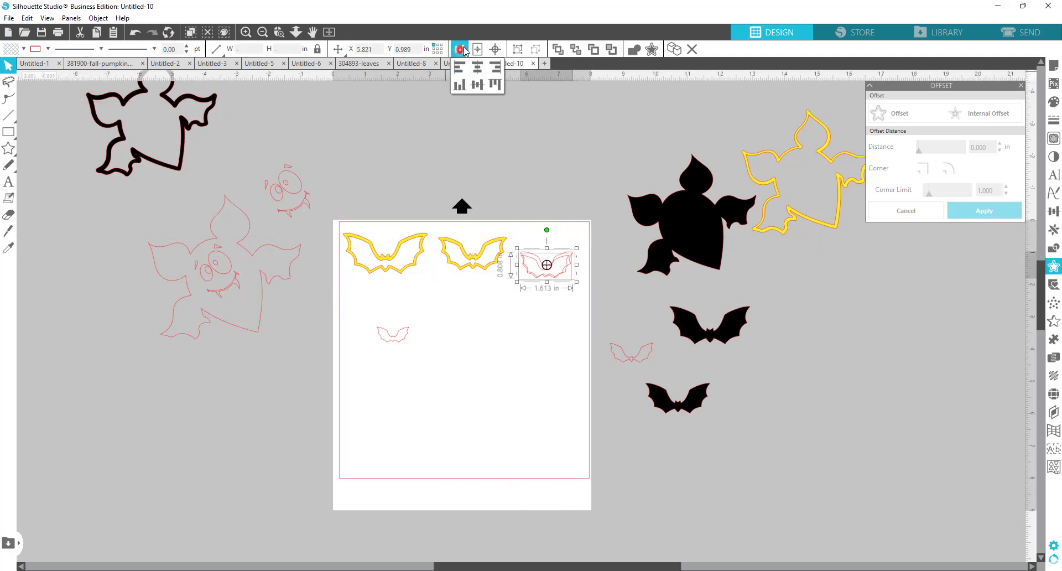
pyautogui.click(477, 83)
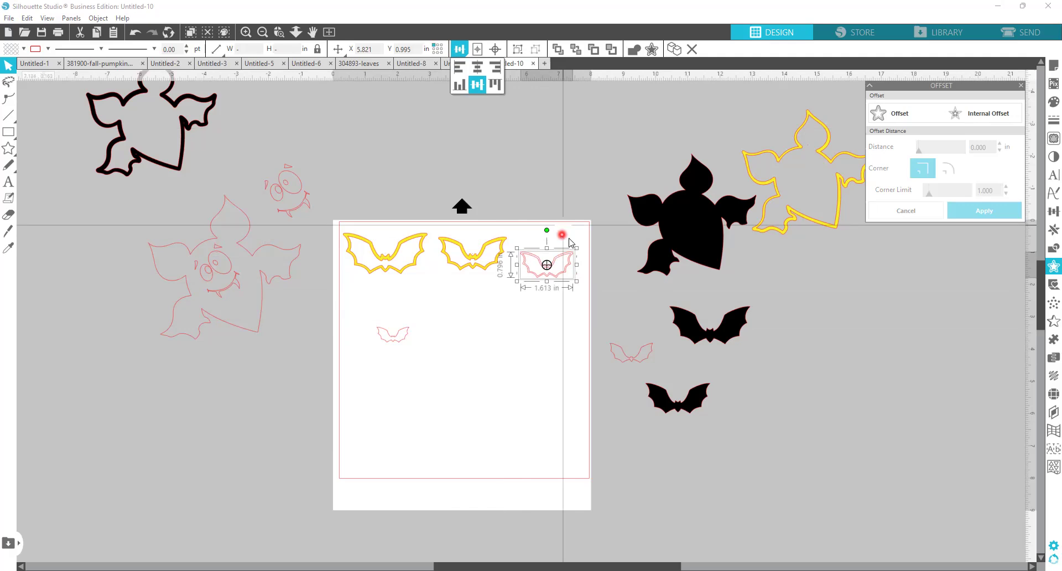
pyautogui.rightClick(591, 424)
pyautogui.click(590, 422)
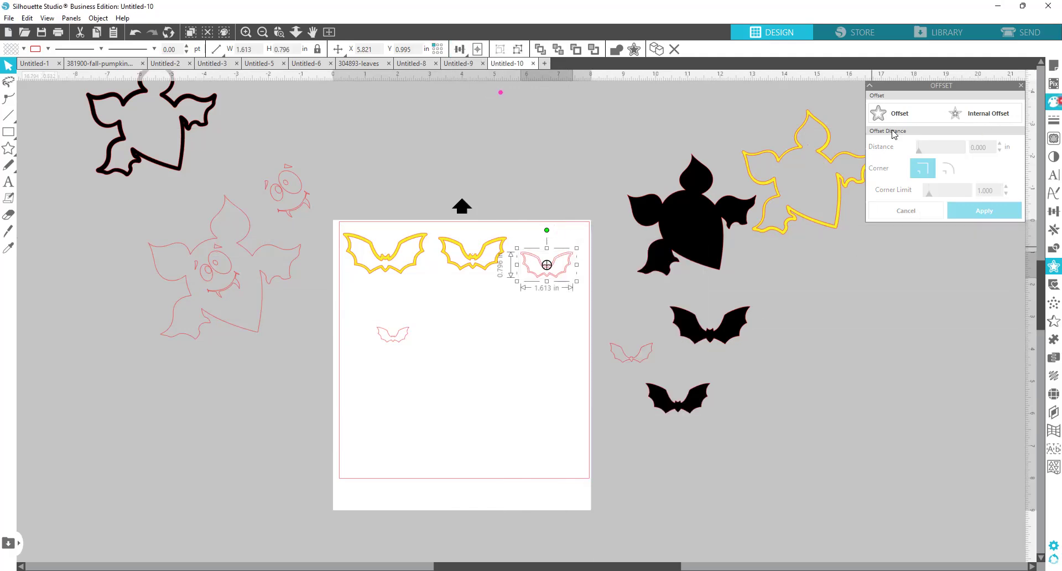
# Fill the grouped 1.5 in bat wings and outer offset with yellow and make them a compound path
pyautogui.click(873, 125)
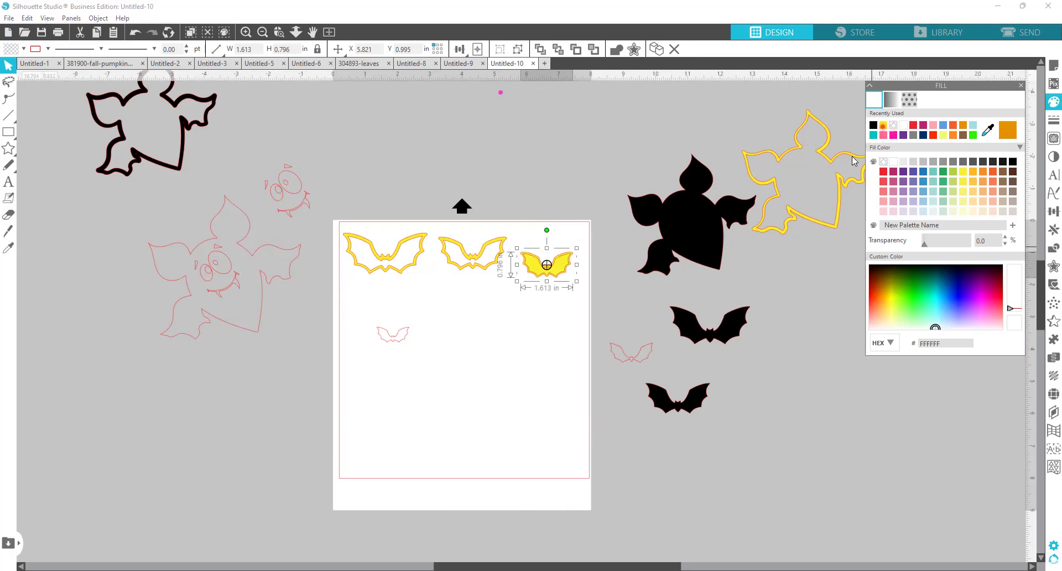
pyautogui.rightClick(571, 297)
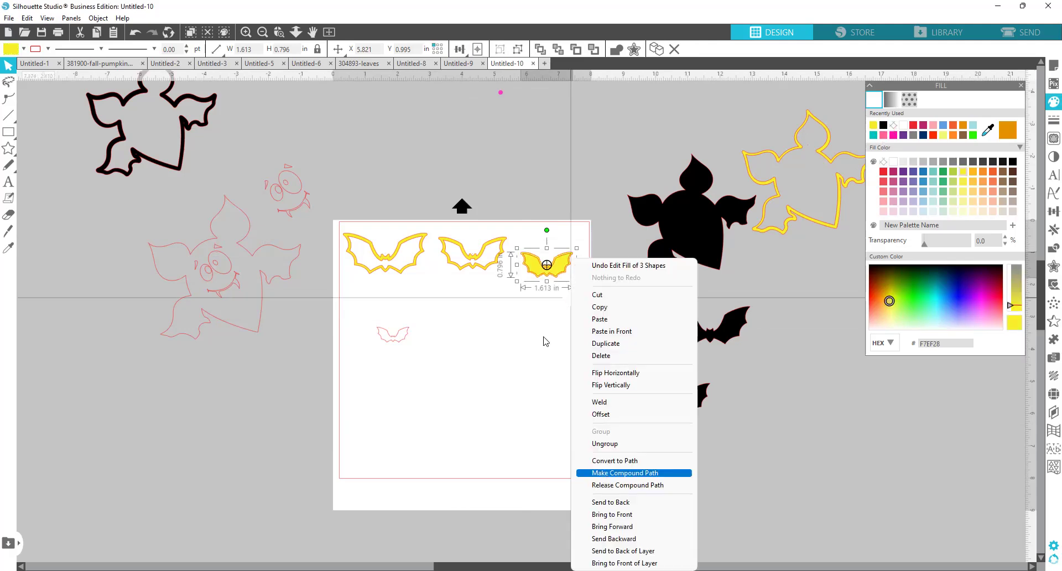
pyautogui.click(543, 337)
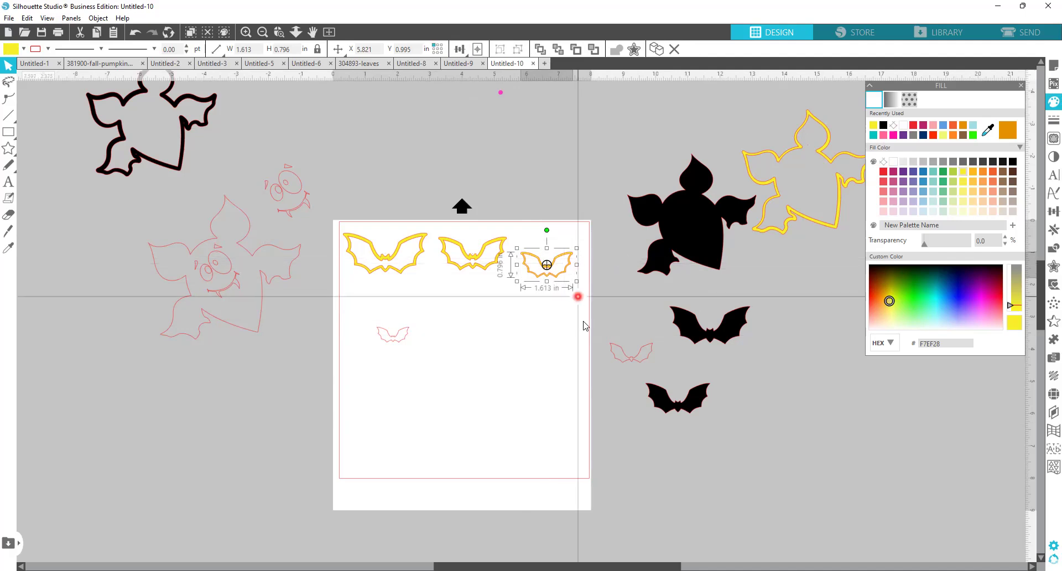
# Fill the internal offset of the 1.5 in bat wings with black
pyautogui.click(642, 355)
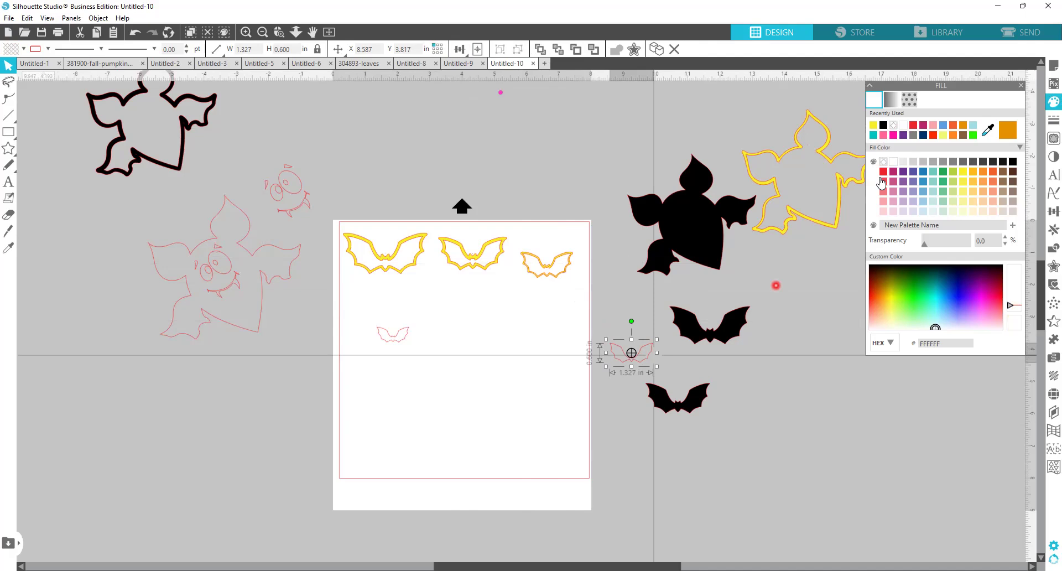
pyautogui.click(884, 125)
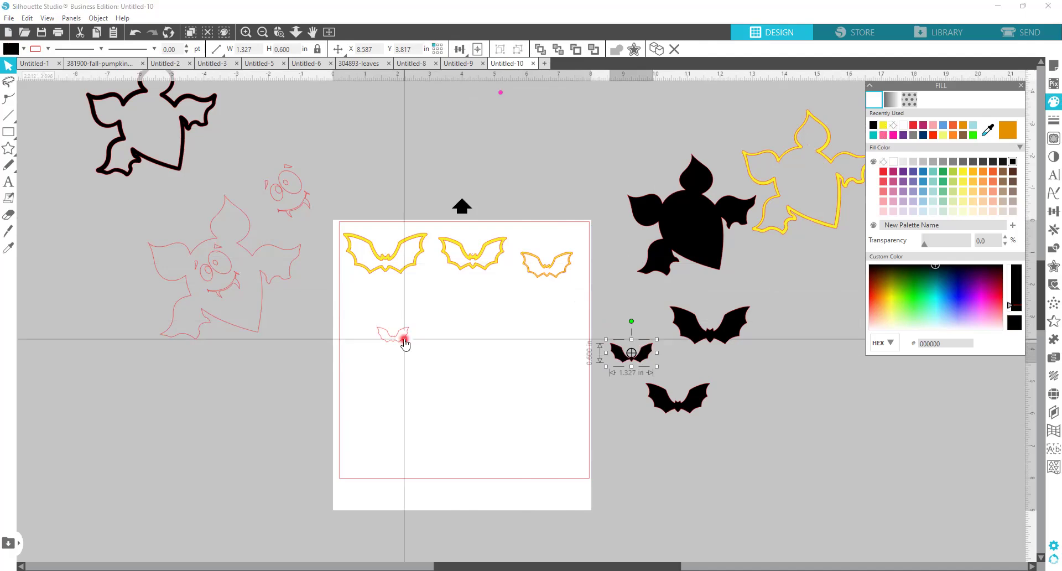
# Create a 0.040 in offset with sharp corners around the 1 in bat wings
pyautogui.click(405, 343)
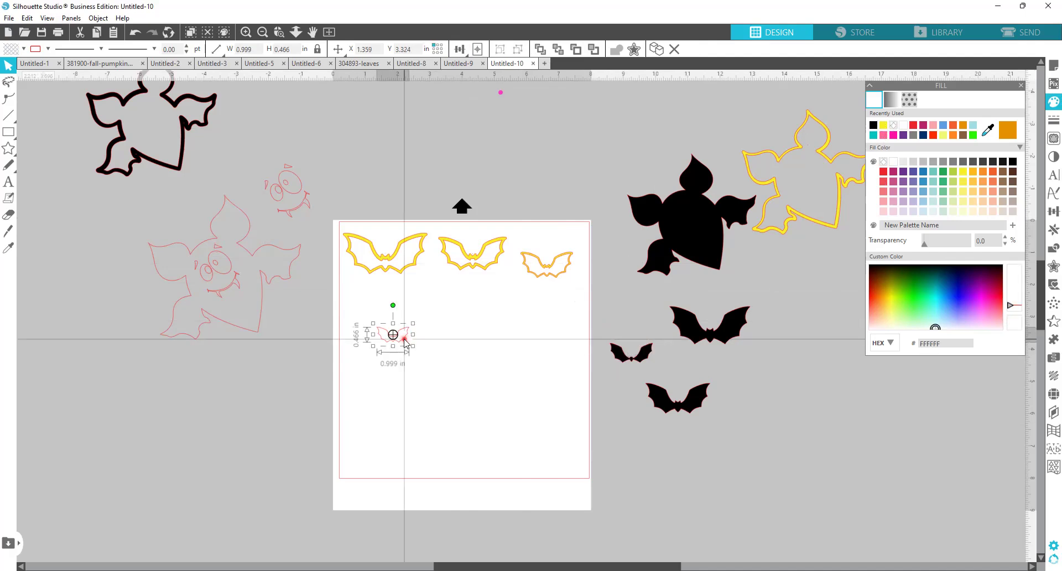
pyautogui.rightClick(405, 342)
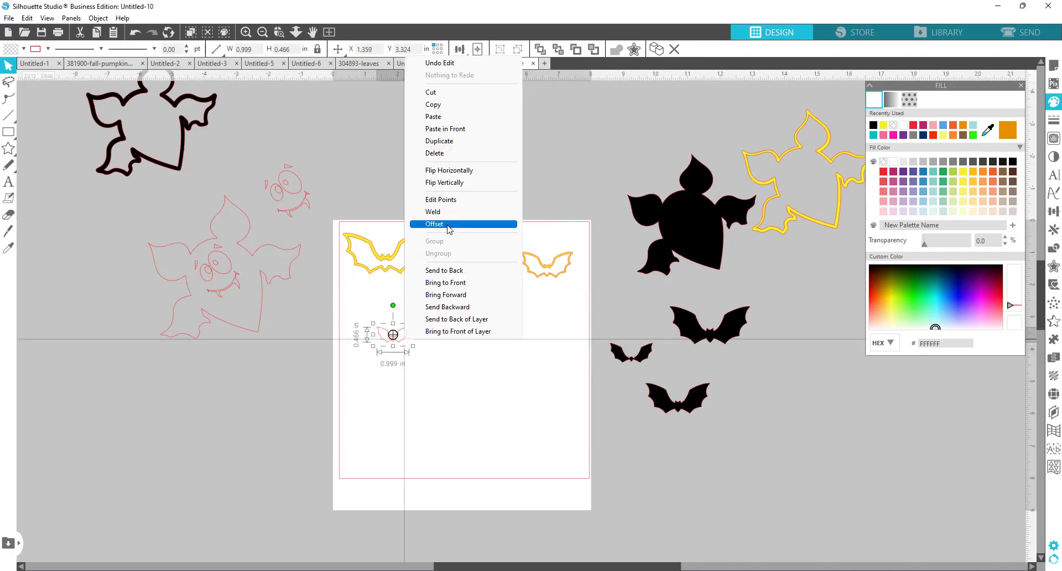
pyautogui.click(448, 224)
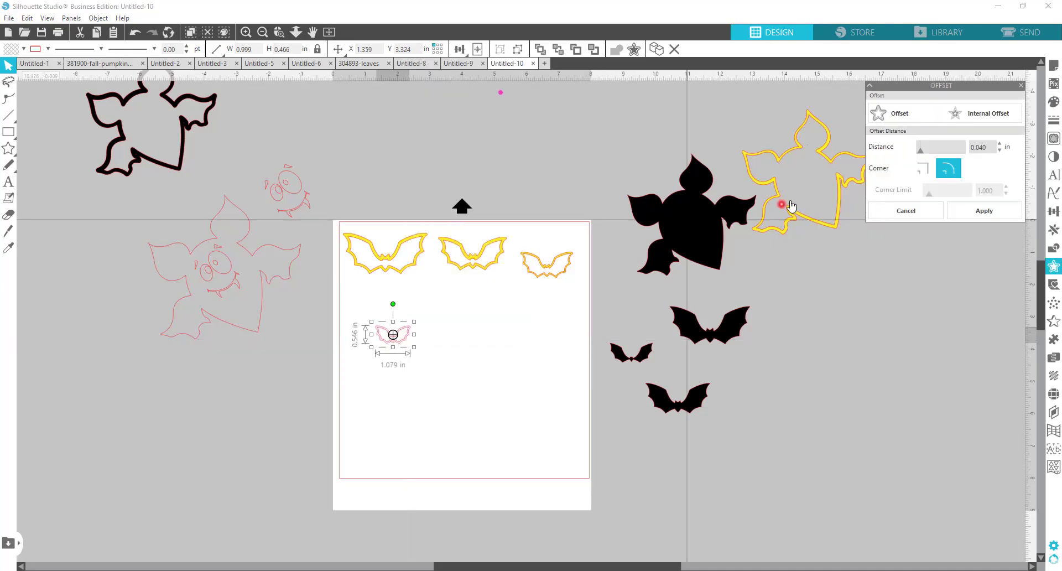
pyautogui.click(922, 167)
pyautogui.click(964, 206)
pyautogui.click(457, 367)
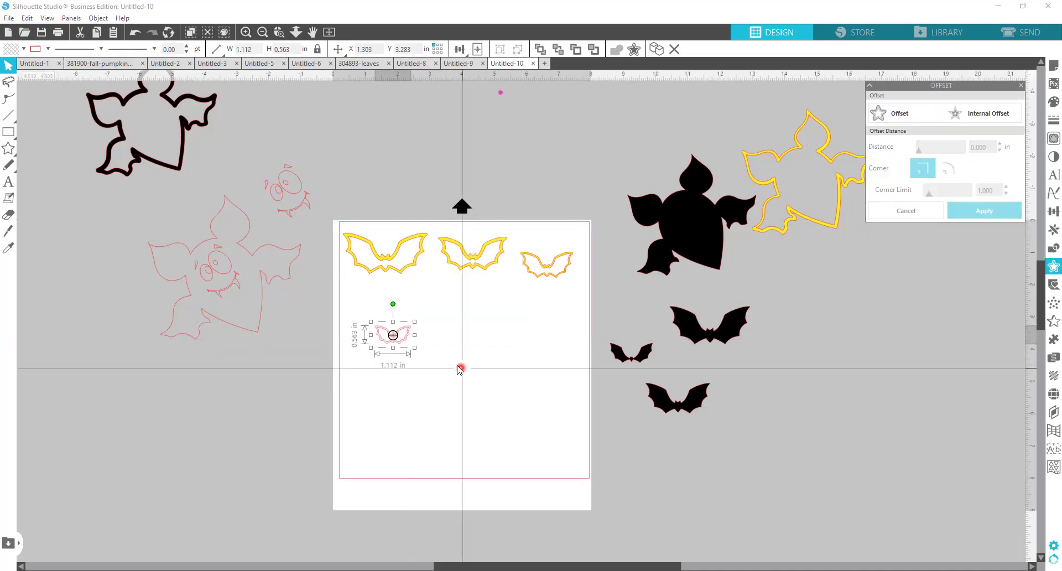
# Move the original 1 in bat wings out of their outer offset and create a 0.040 in internal offset with sharp corners inside them
pyautogui.click(416, 340)
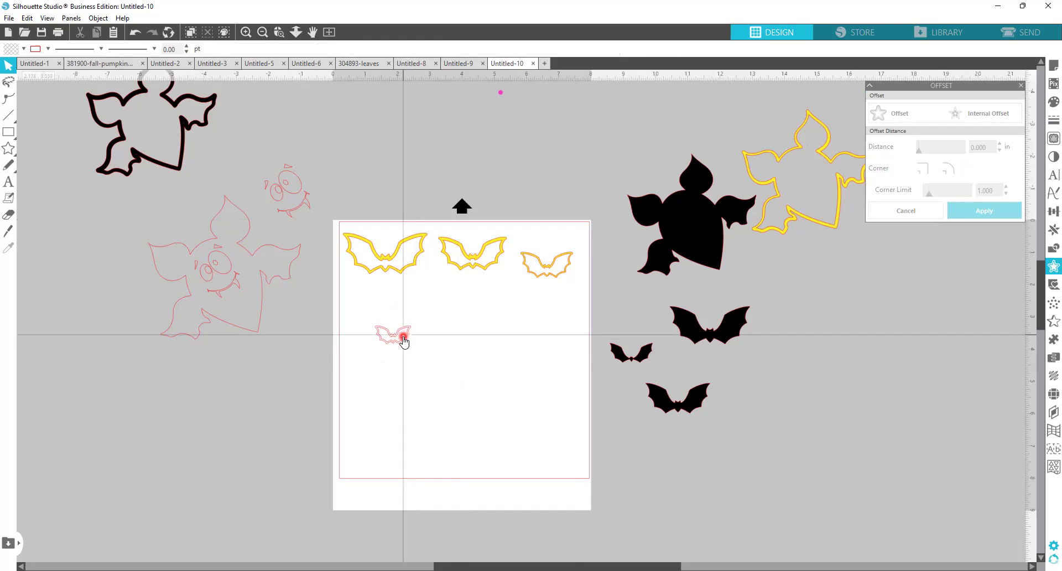
pyautogui.hotkey('ctrl', 'v')
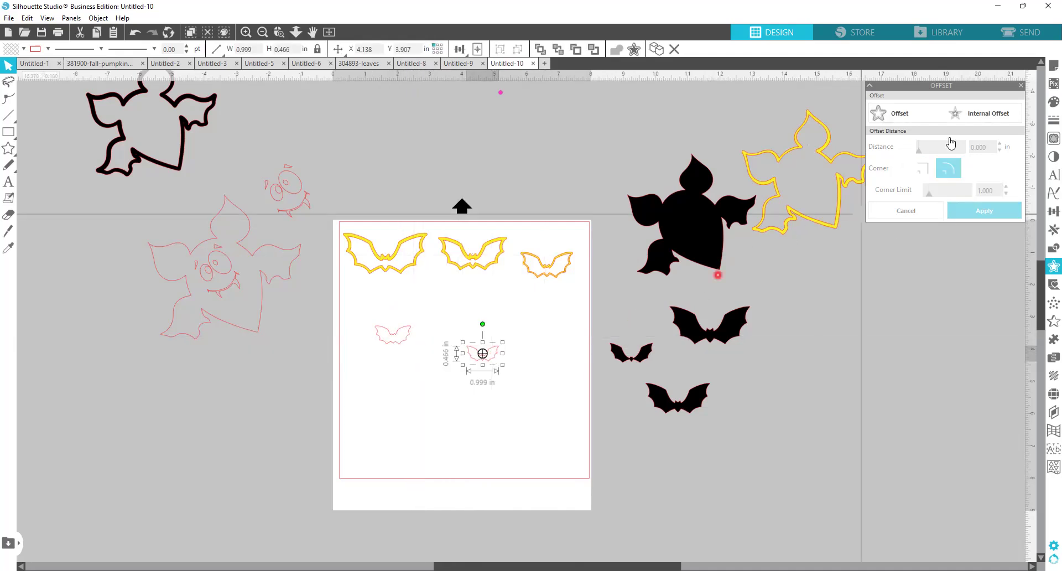
pyautogui.click(988, 118)
pyautogui.click(923, 169)
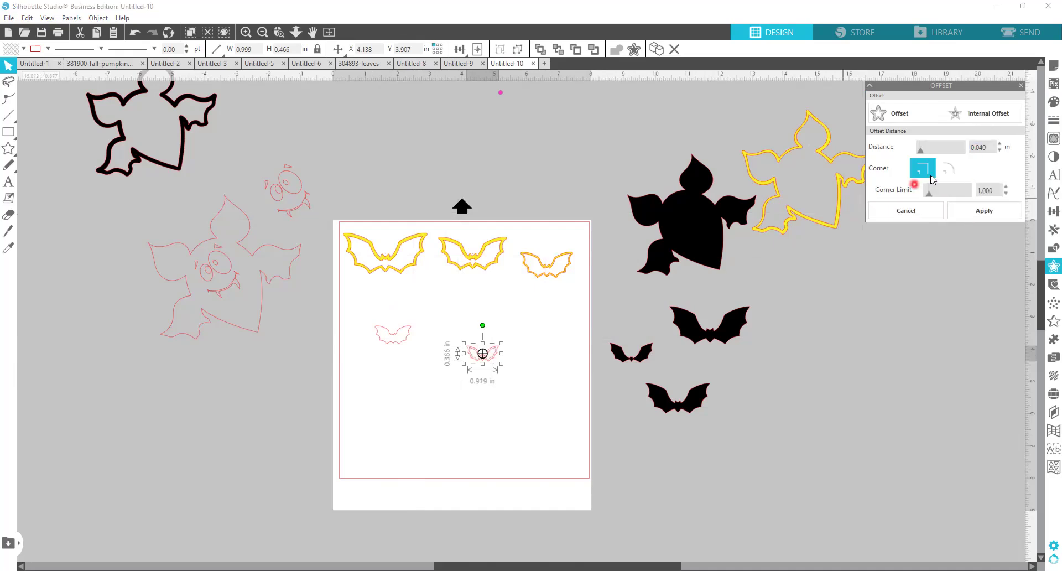
pyautogui.click(977, 211)
pyautogui.click(504, 396)
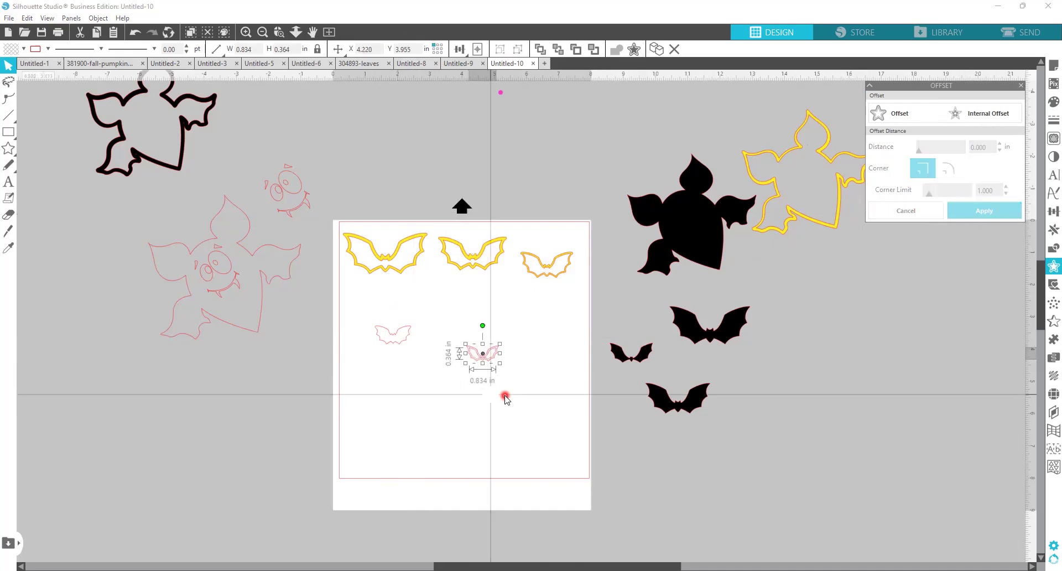
# Place the original 1 in bat wings over their outer offset, align both on their centers and group them
pyautogui.moveTo(501, 353); pyautogui.dragTo(407, 333)
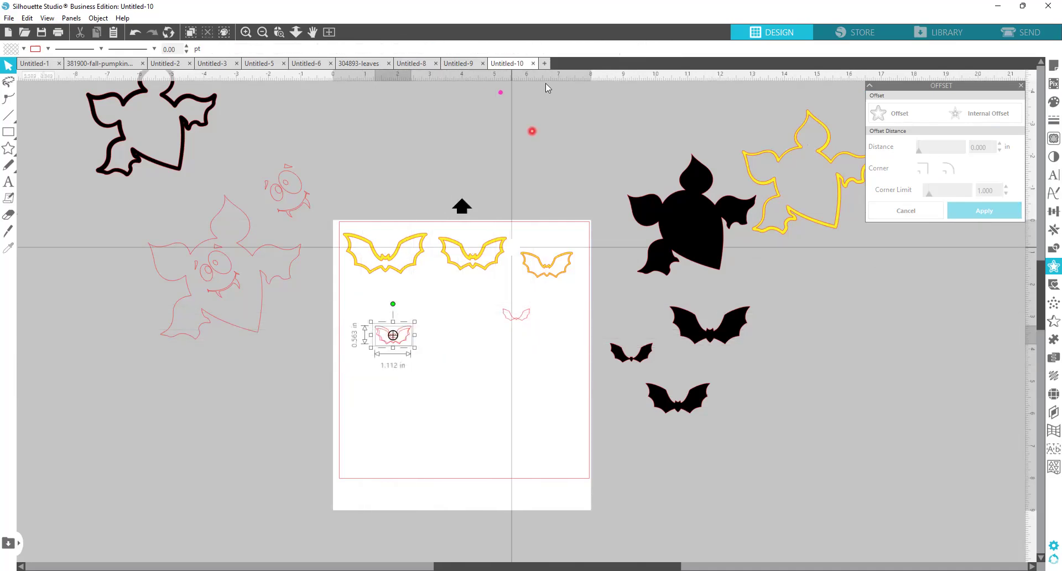
pyautogui.click(459, 49)
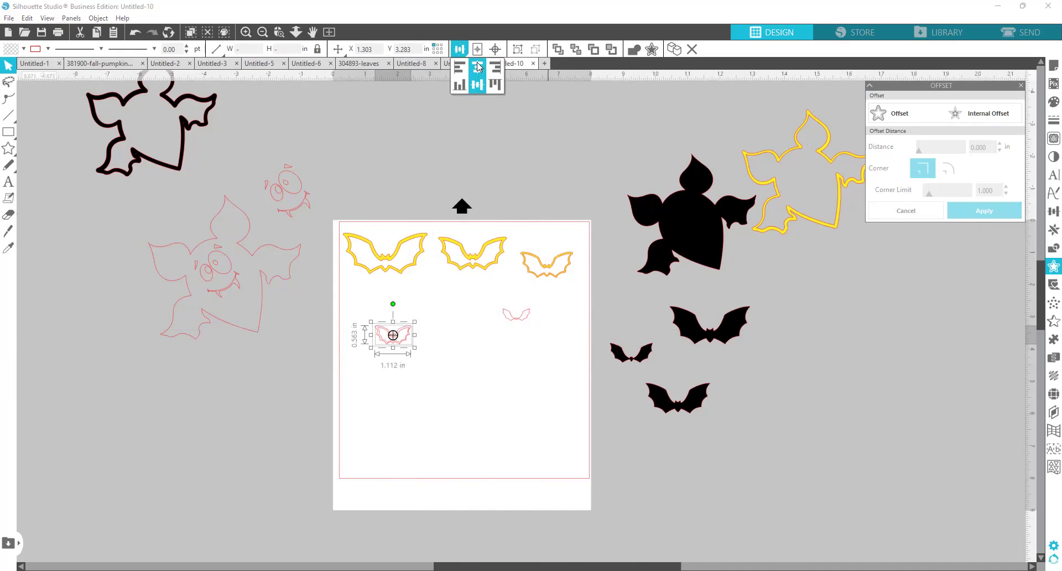
pyautogui.click(435, 317)
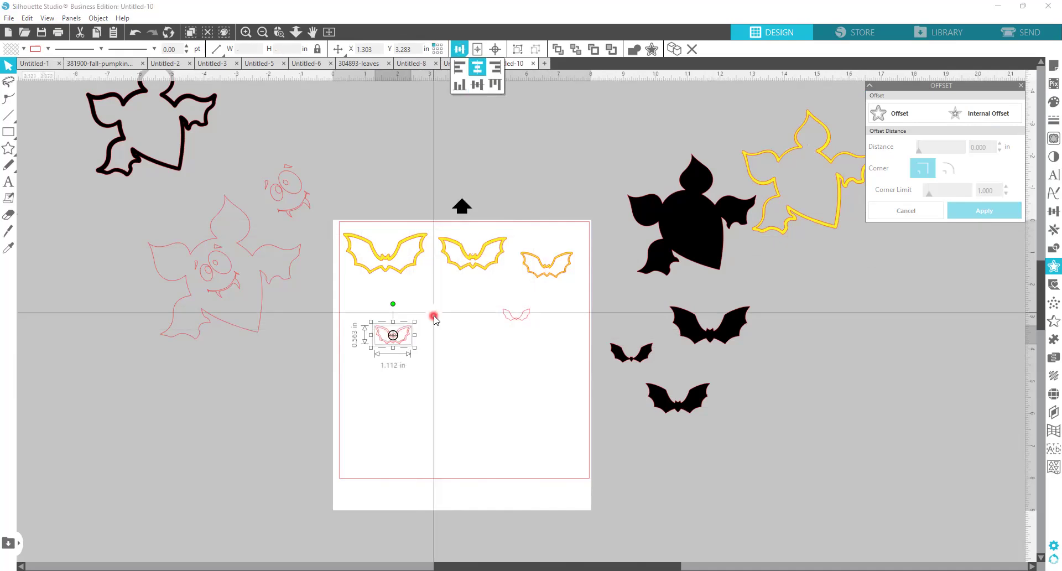
pyautogui.rightClick(425, 355)
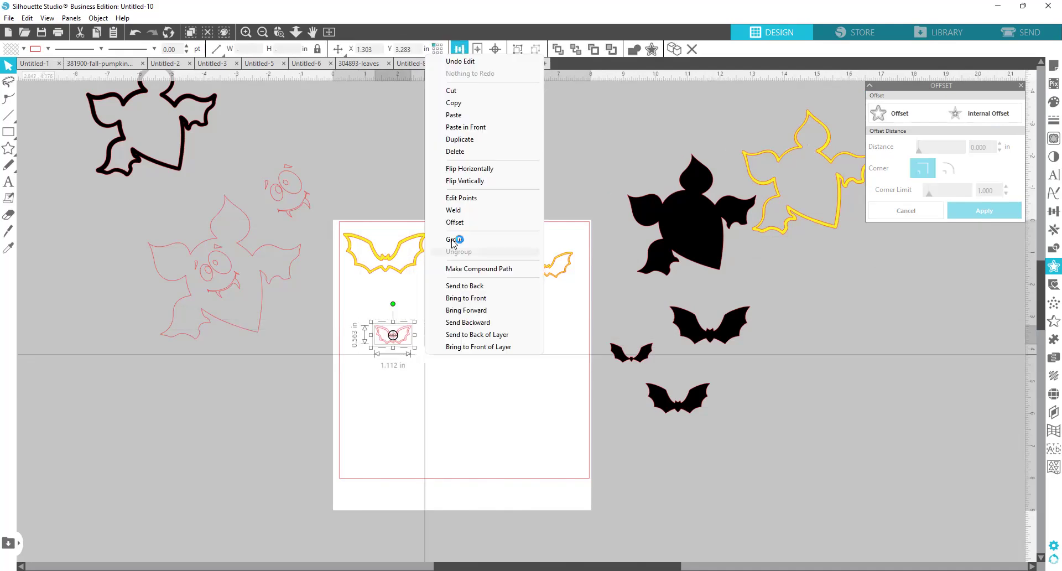
pyautogui.click(453, 241)
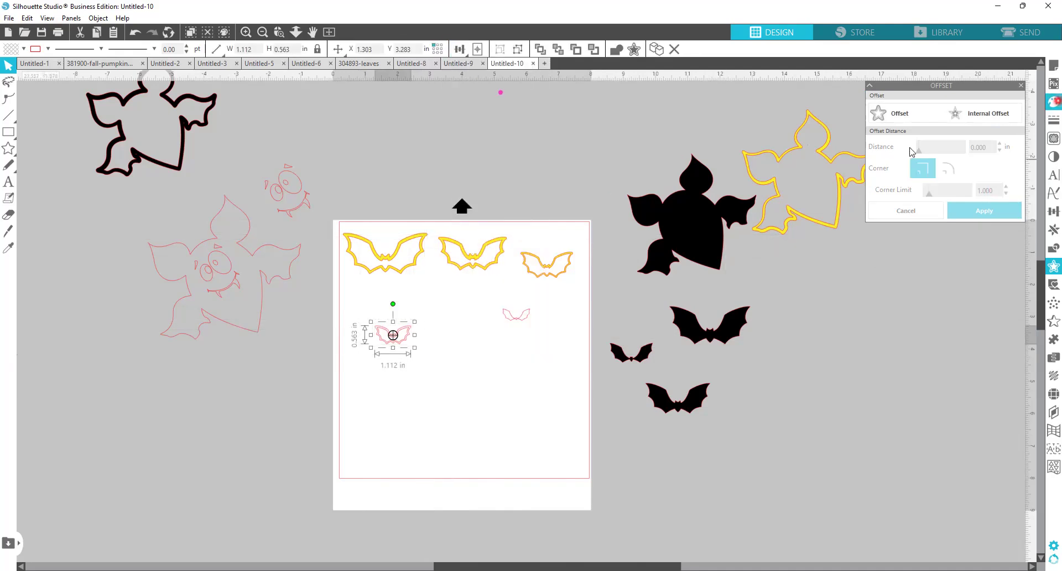
# Fill the grouped 1 in bat wings and outer offset with yellow and make them a compound path
pyautogui.click(883, 125)
pyautogui.click(391, 377)
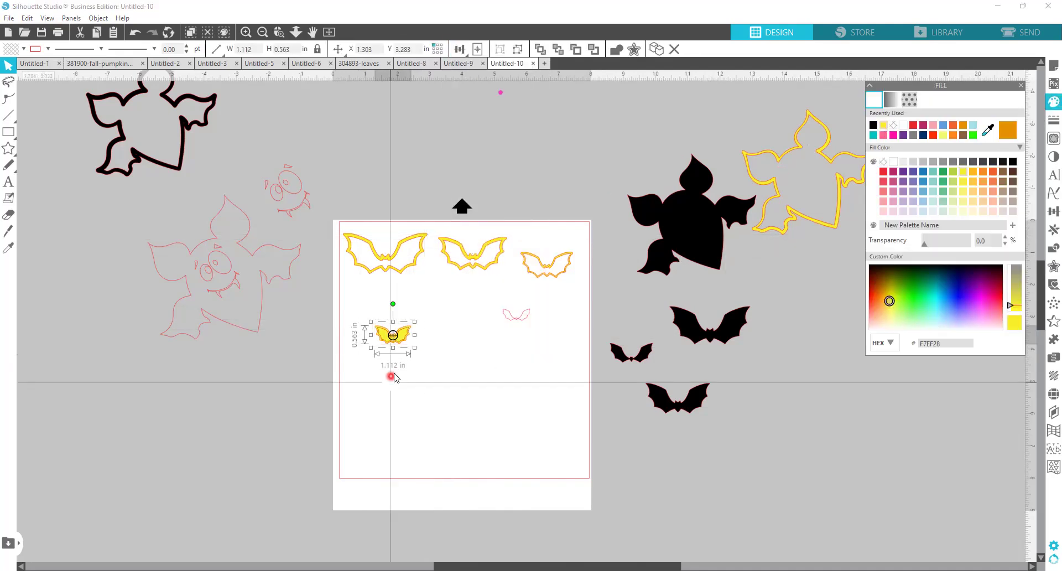
pyautogui.rightClick(423, 370)
pyautogui.click(455, 275)
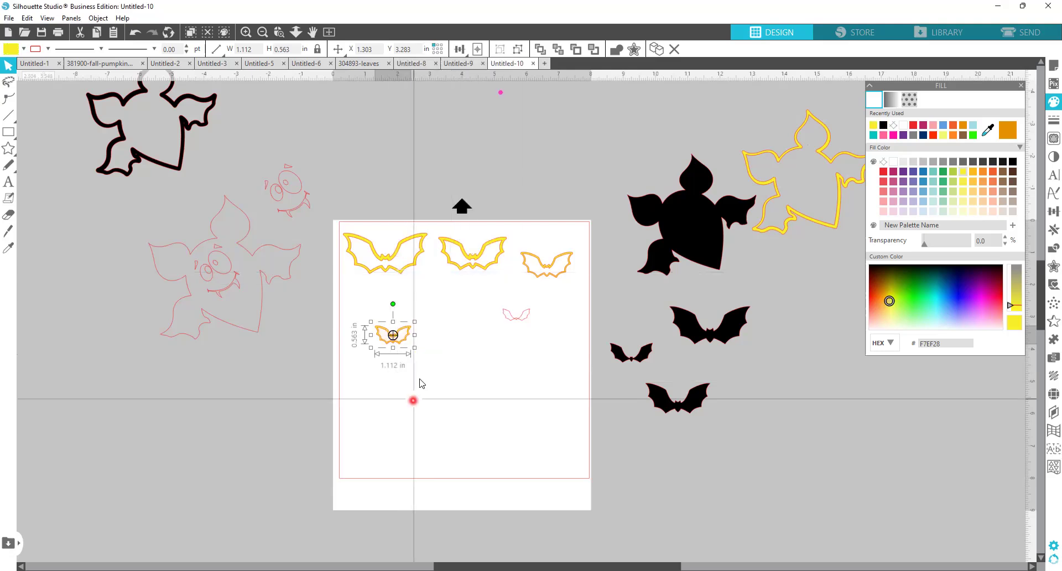
# Fill the internal offset of the 1 in bat wings with black and move it off the page below the other black wings
pyautogui.click(516, 314)
pyautogui.click(906, 127)
pyautogui.click(885, 126)
pyautogui.click(525, 321)
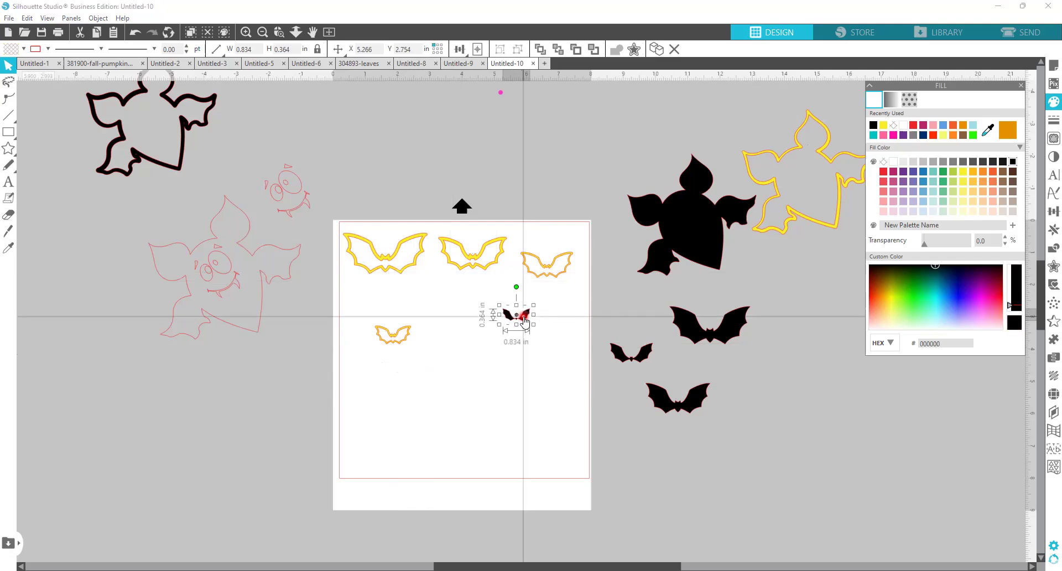
pyautogui.moveTo(524, 321); pyautogui.dragTo(698, 447)
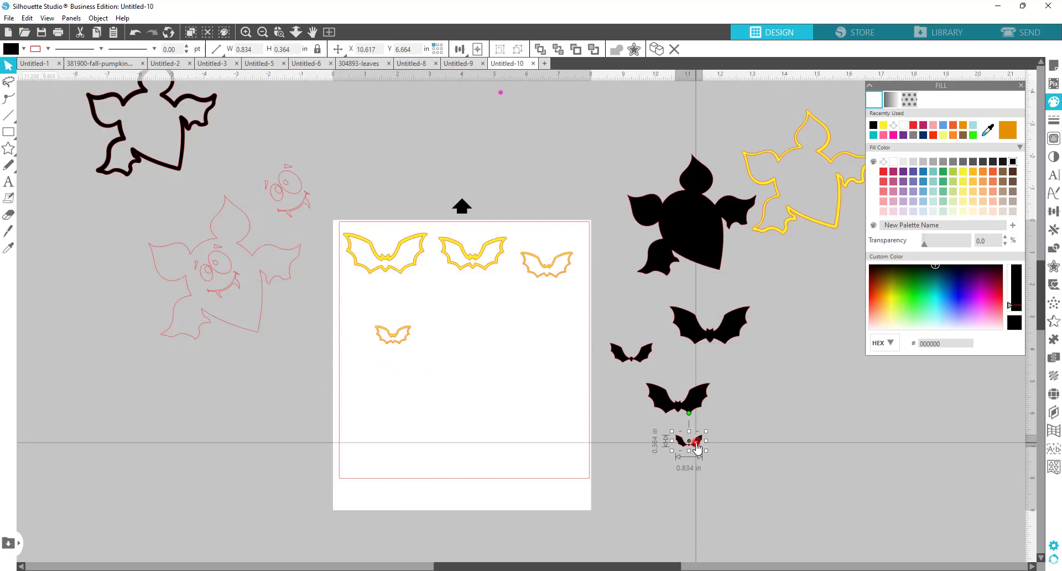
# Move all four yellow wing outlines off the page into the area above it
pyautogui.click(741, 320)
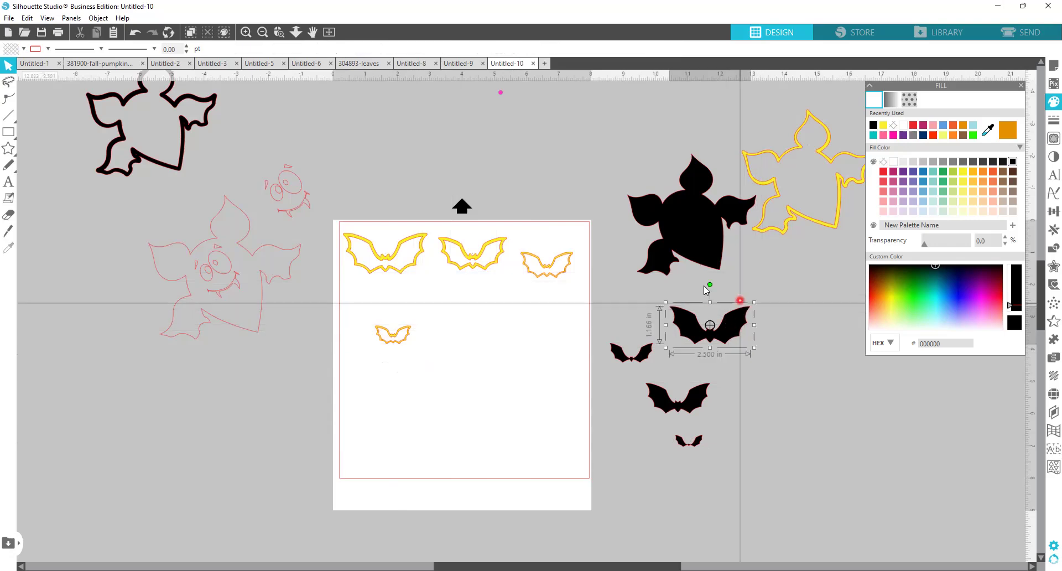
pyautogui.moveTo(408, 332); pyautogui.dragTo(518, 150)
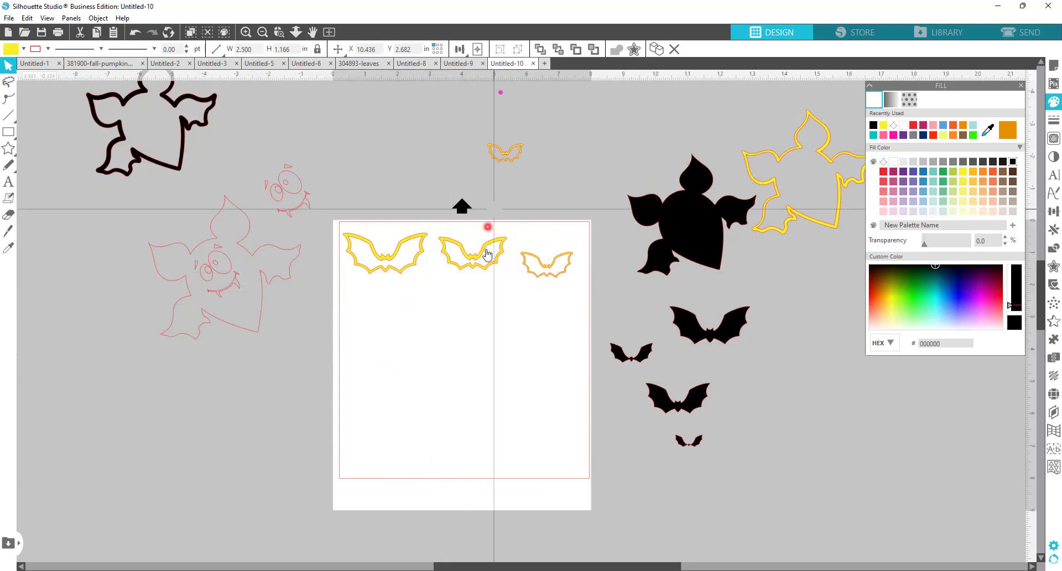
pyautogui.moveTo(485, 249); pyautogui.dragTo(516, 173)
pyautogui.moveTo(547, 254); pyautogui.dragTo(600, 155)
pyautogui.moveTo(420, 238); pyautogui.dragTo(452, 166)
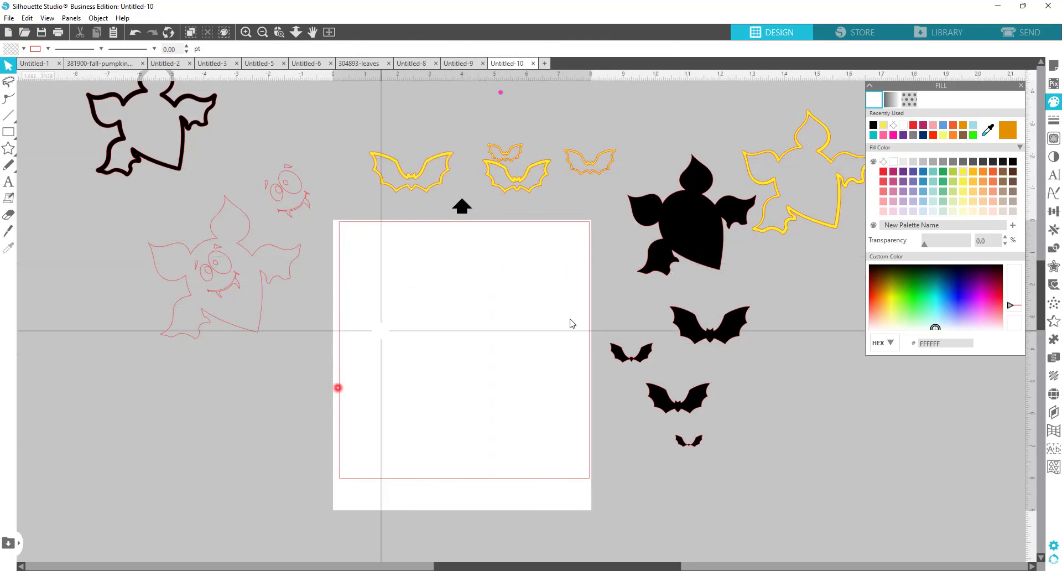
# Place the black monster body low on the page and the 2.5 in black wings, tilted clockwise, near the page's upper-right corner
pyautogui.moveTo(671, 239); pyautogui.dragTo(460, 386)
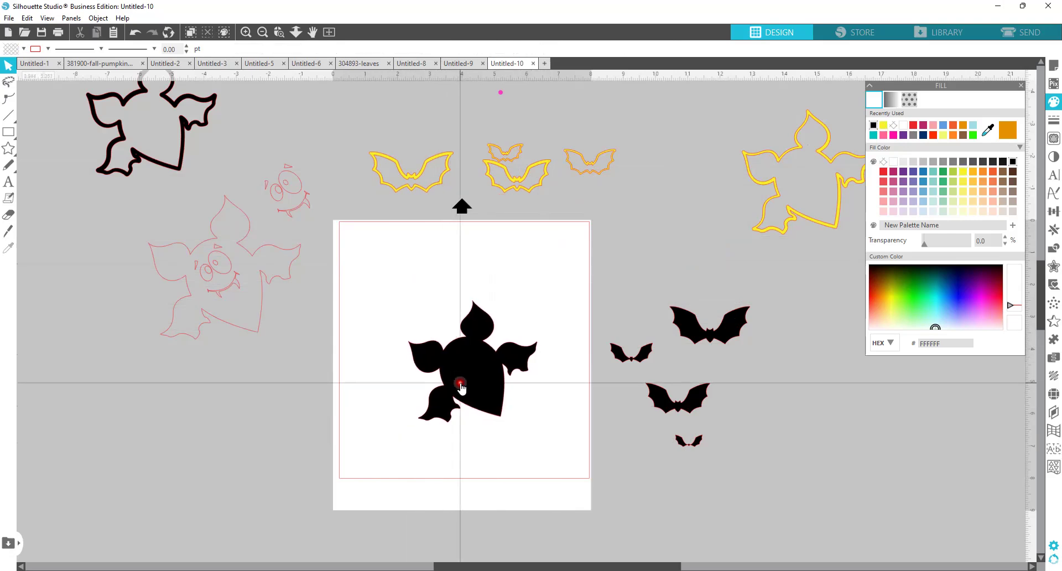
pyautogui.moveTo(454, 390); pyautogui.dragTo(430, 390)
pyautogui.click(760, 297)
pyautogui.click(709, 327)
pyautogui.moveTo(710, 286); pyautogui.dragTo(530, 253)
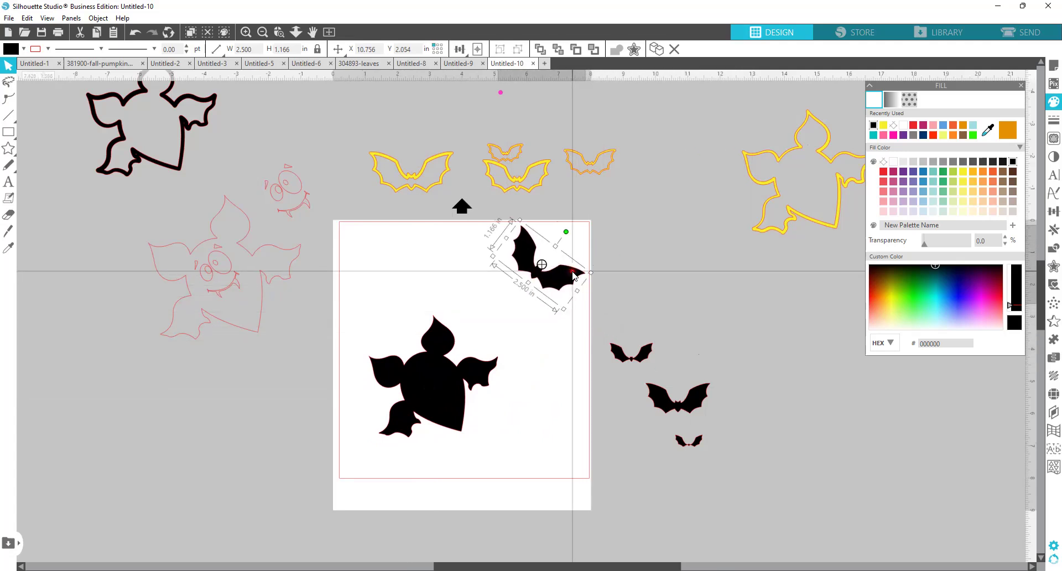
# Tilt the 2 in black wings clockwise and put them near the page's upper-right corner in place of the 2.5 in wings
pyautogui.click(690, 410)
pyautogui.moveTo(703, 378)
pyautogui.mouseDown()
pyautogui.moveTo(678, 363)
pyautogui.moveTo(712, 368)
pyautogui.mouseUp()
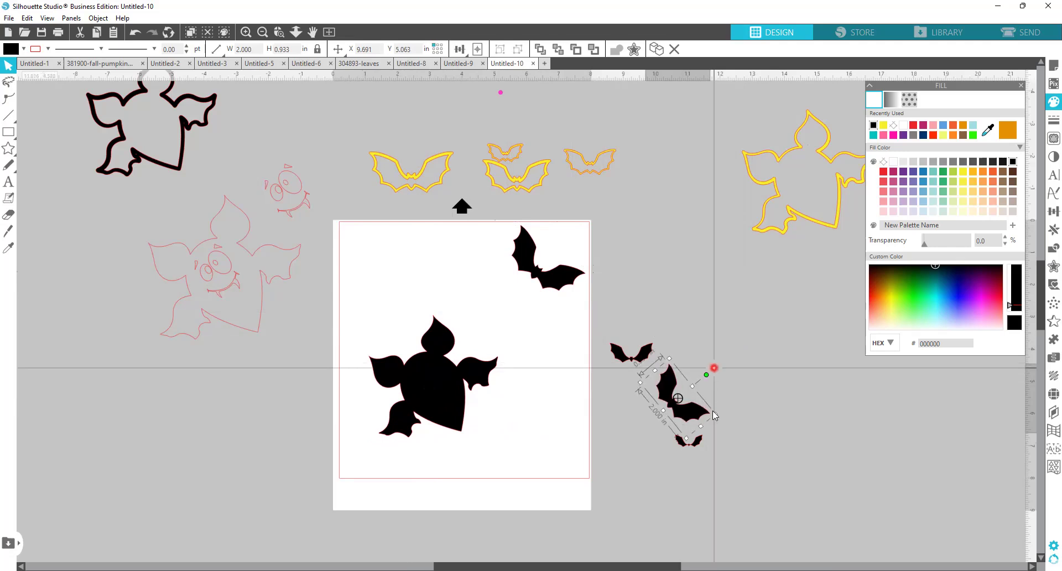
pyautogui.click(560, 280)
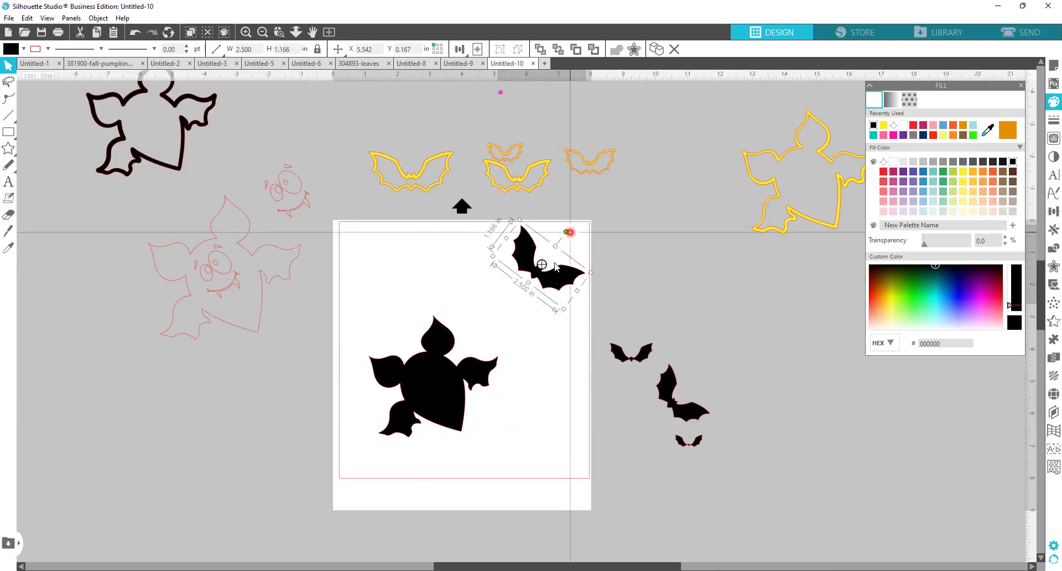
pyautogui.click(609, 307)
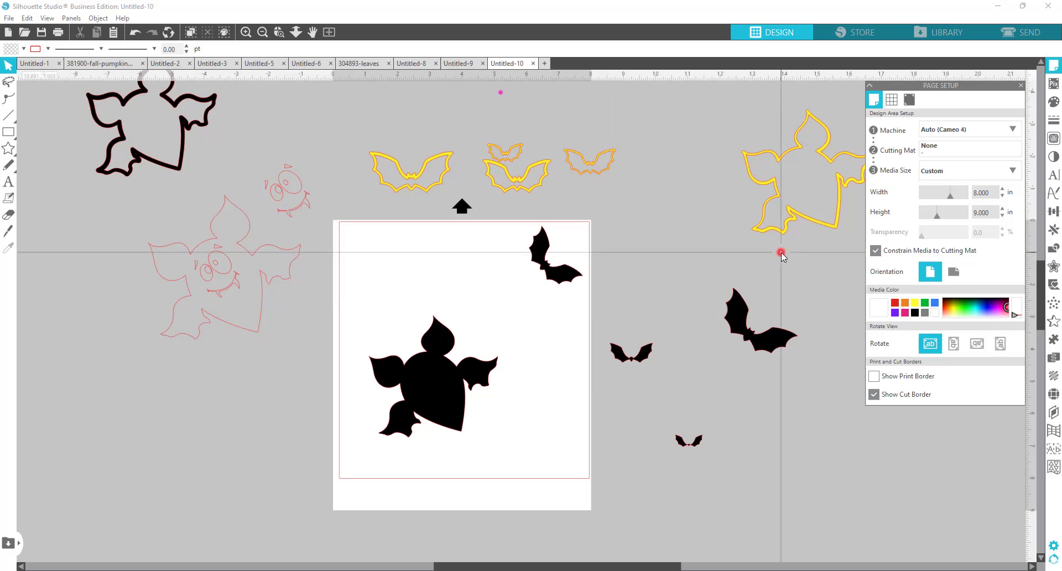
# Try a custom page 9 in wide and 8 in high, and return the page to portrait orientation
pyautogui.moveTo(994, 192); pyautogui.dragTo(934, 191)
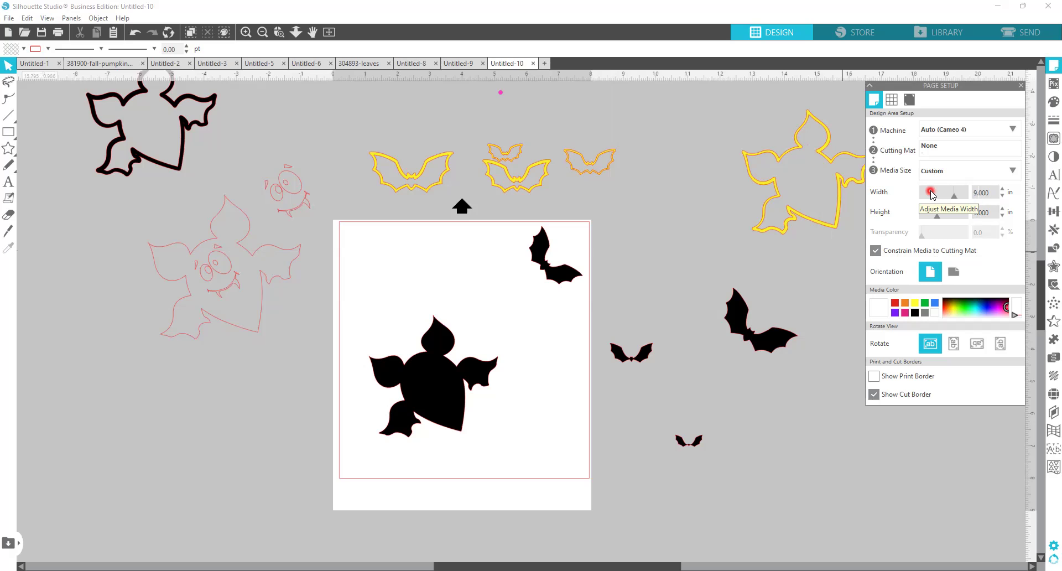
pyautogui.press('Tab')
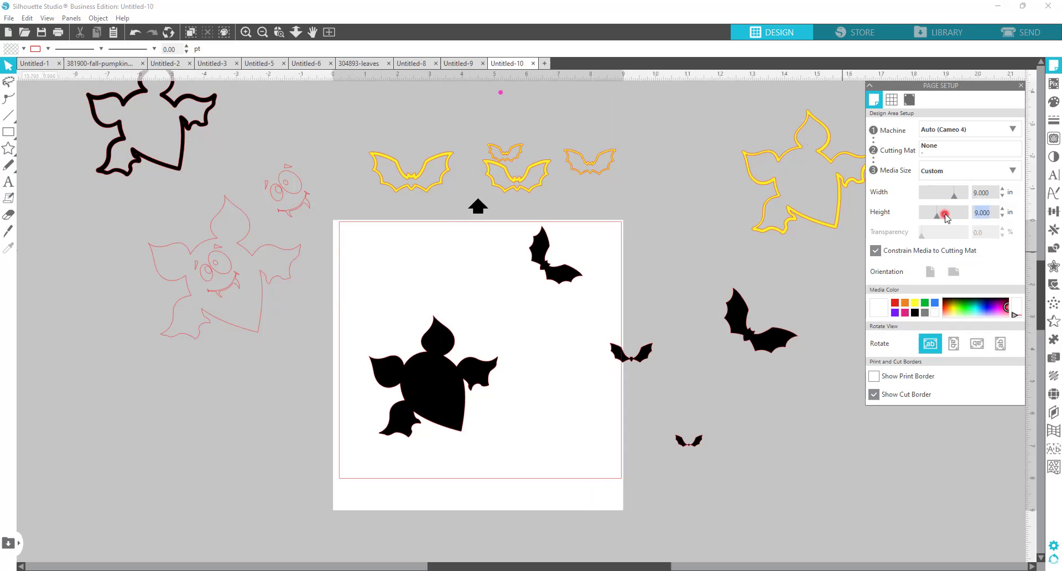
pyautogui.write('8.')
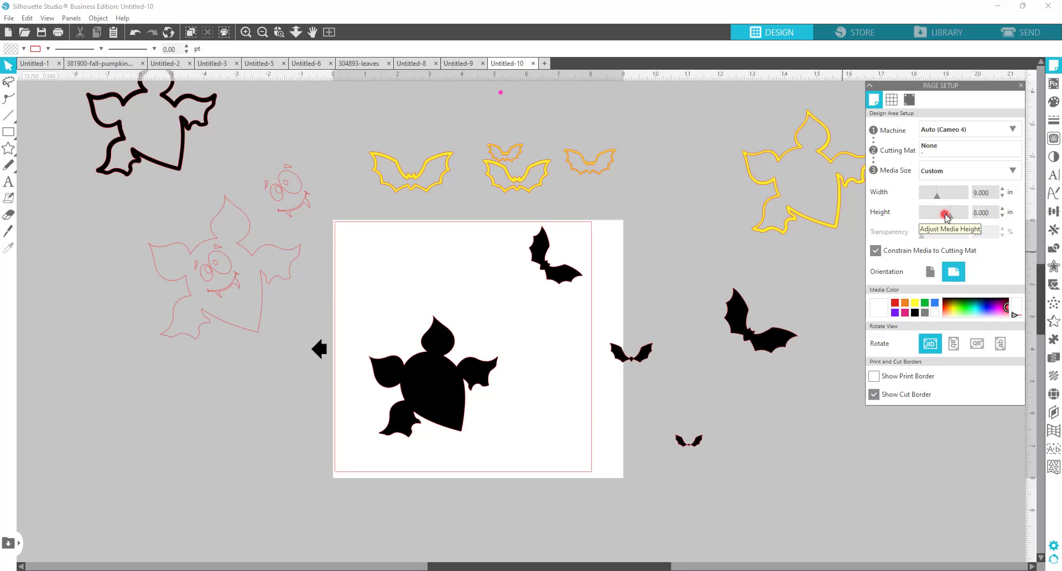
pyautogui.click(929, 272)
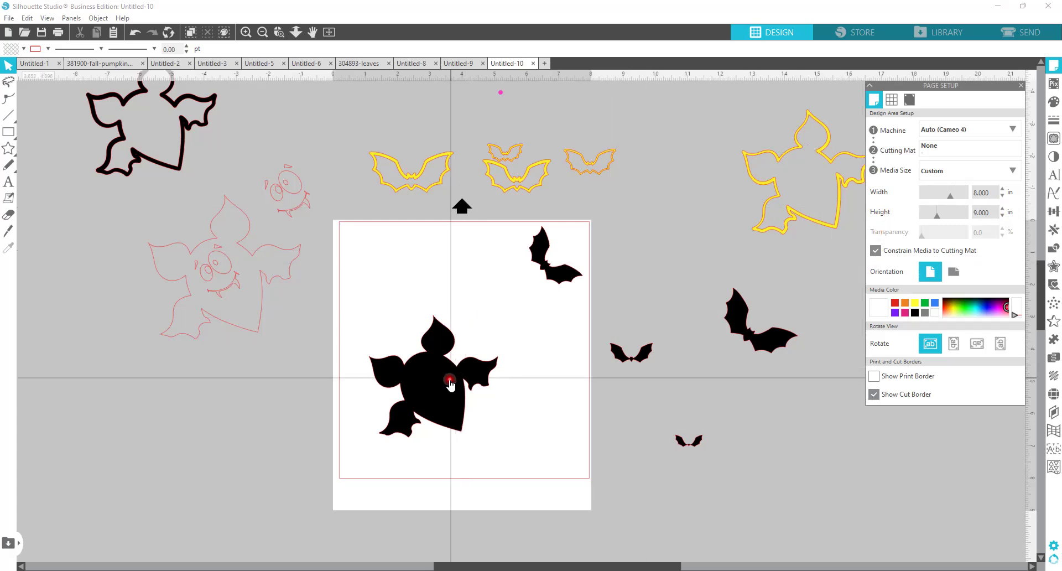
# Shift the monster body slightly right on the page and place the tilted black wings of the 1.5 in set below the 2 in wings
pyautogui.moveTo(450, 382); pyautogui.dragTo(464, 382)
pyautogui.click(564, 278)
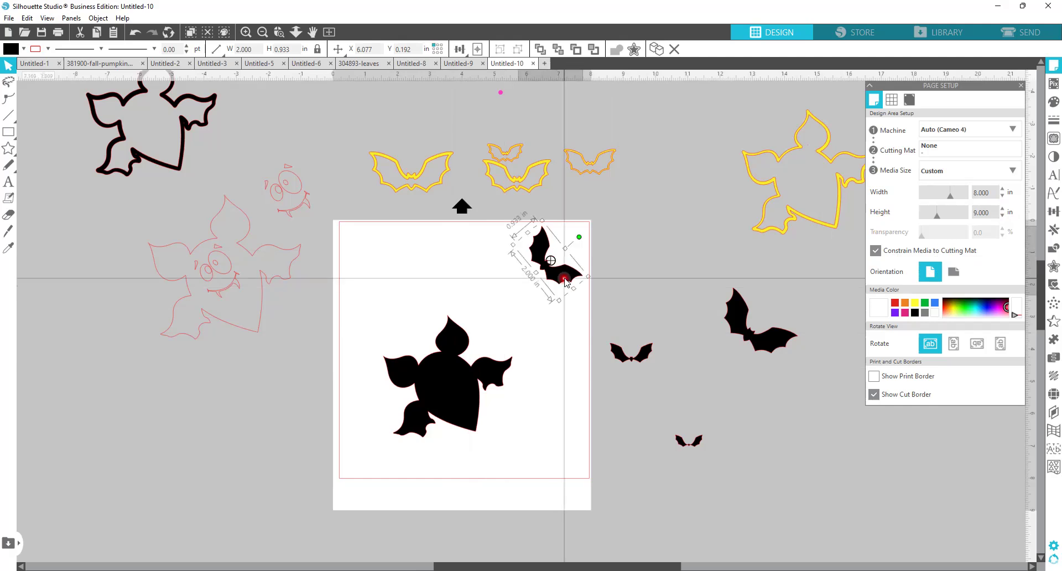
pyautogui.click(632, 359)
pyautogui.moveTo(631, 319); pyautogui.dragTo(575, 318)
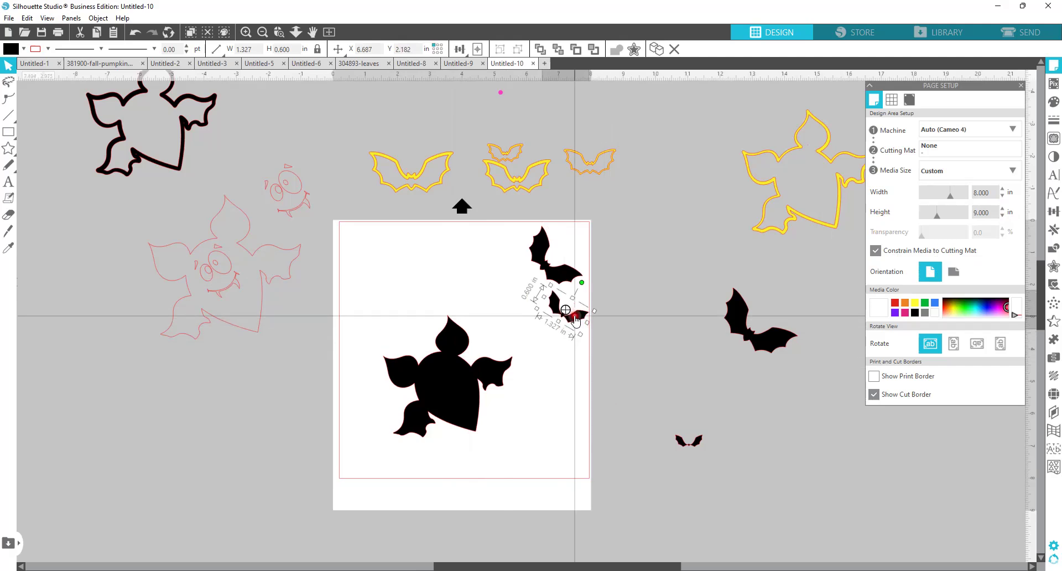
# Duplicate the tilted 1.5 in set's black wings twice, cluster the copies left of the originals, and nudge the 2 in wings toward the page corner
pyautogui.rightClick(575, 320)
pyautogui.press('Return')
pyautogui.moveTo(579, 313); pyautogui.dragTo(528, 277)
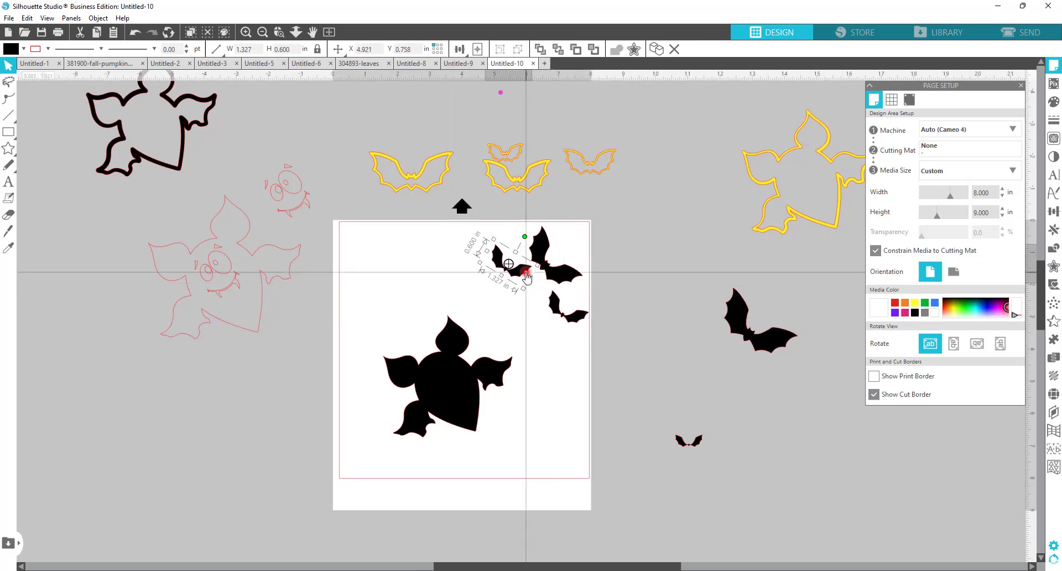
pyautogui.rightClick(526, 273)
pyautogui.press('Return')
pyautogui.moveTo(536, 282); pyautogui.dragTo(583, 277)
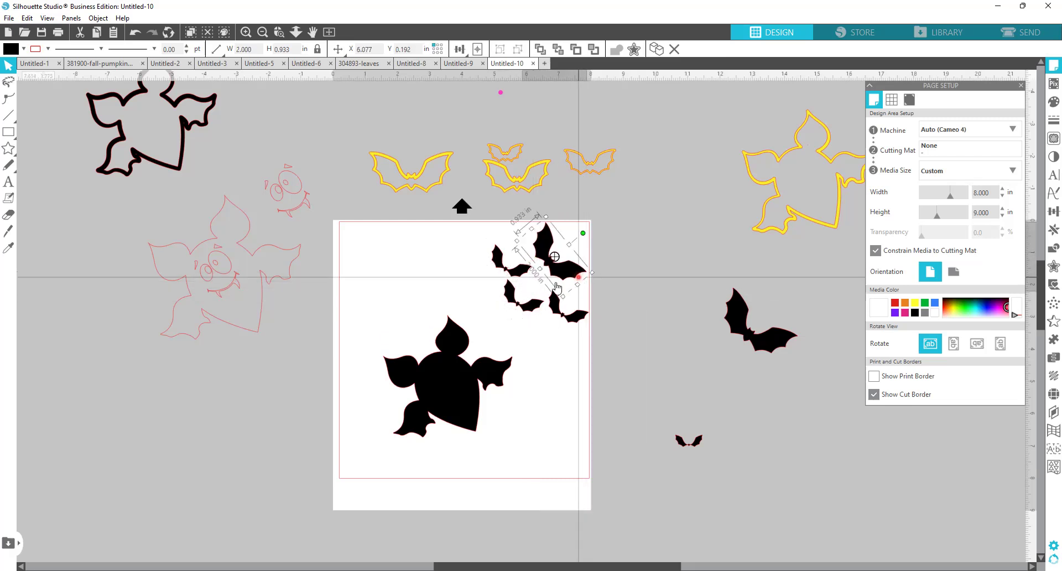
# Tighten the cluster of black wings near the page's upper-right corner and move the monster body up and right, just below them
pyautogui.click(520, 269)
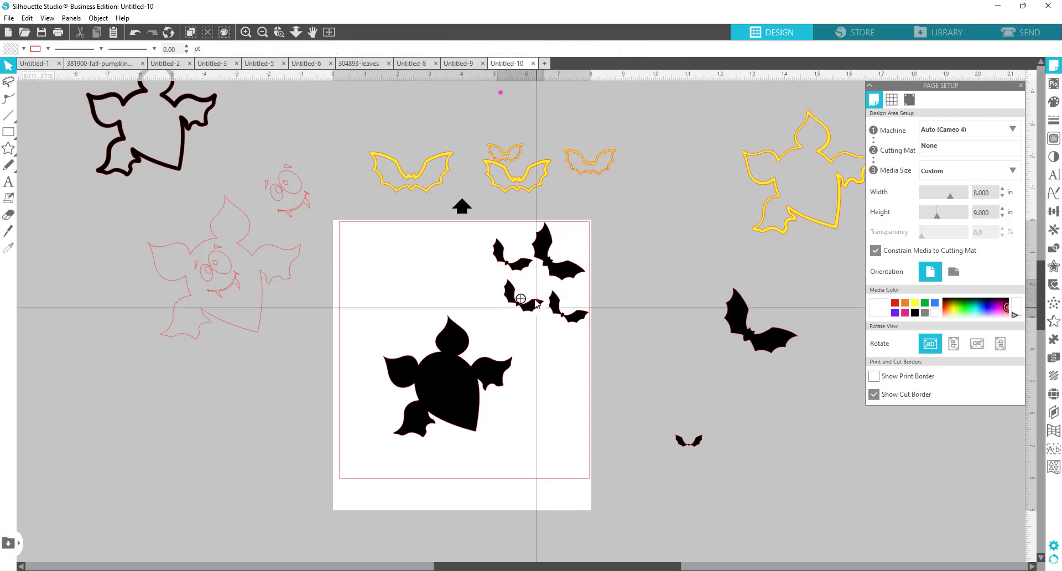
pyautogui.moveTo(572, 327); pyautogui.dragTo(576, 303)
pyautogui.click(458, 323)
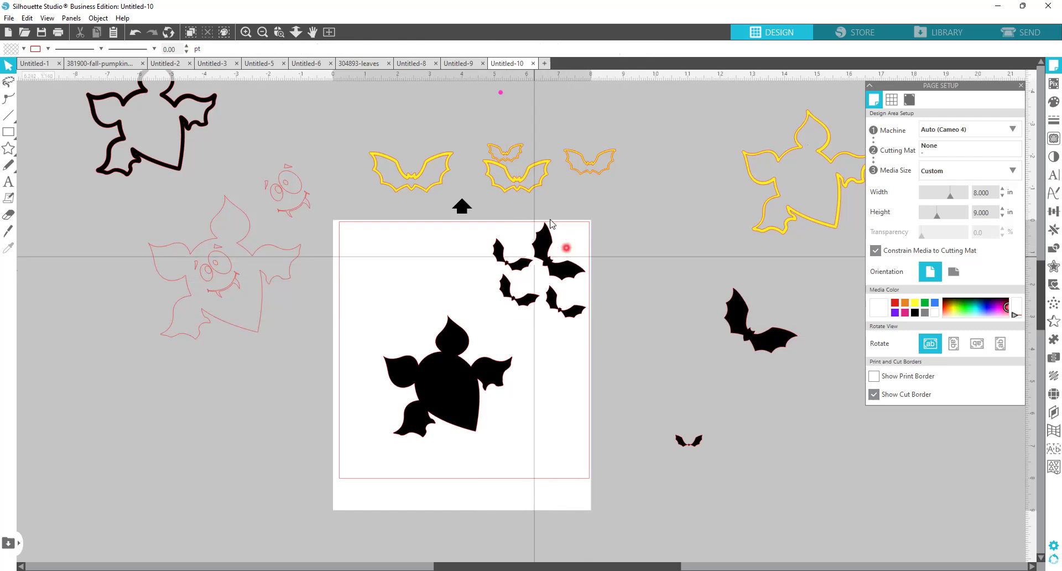
pyautogui.moveTo(578, 320); pyautogui.dragTo(556, 345)
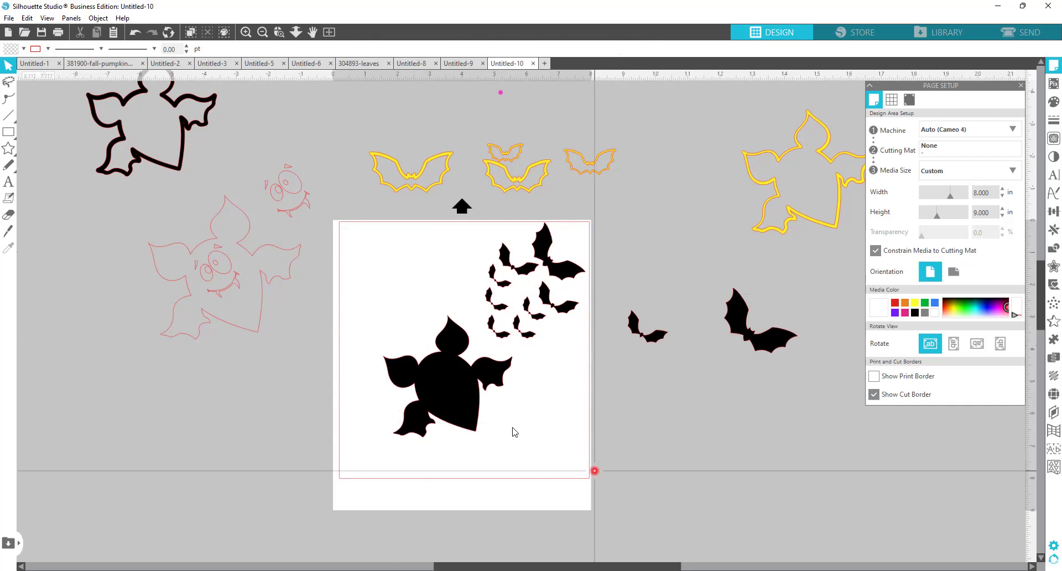
pyautogui.moveTo(476, 391); pyautogui.dragTo(487, 379)
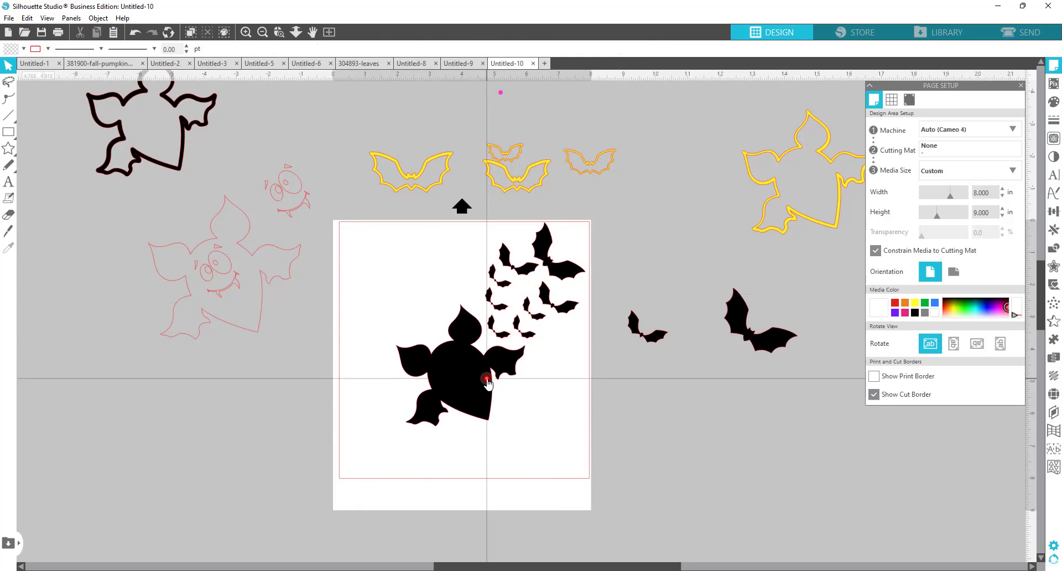
# Add the text "I BITE" near the bottom of the page, below the monster body
pyautogui.click(8, 184)
pyautogui.click(385, 468)
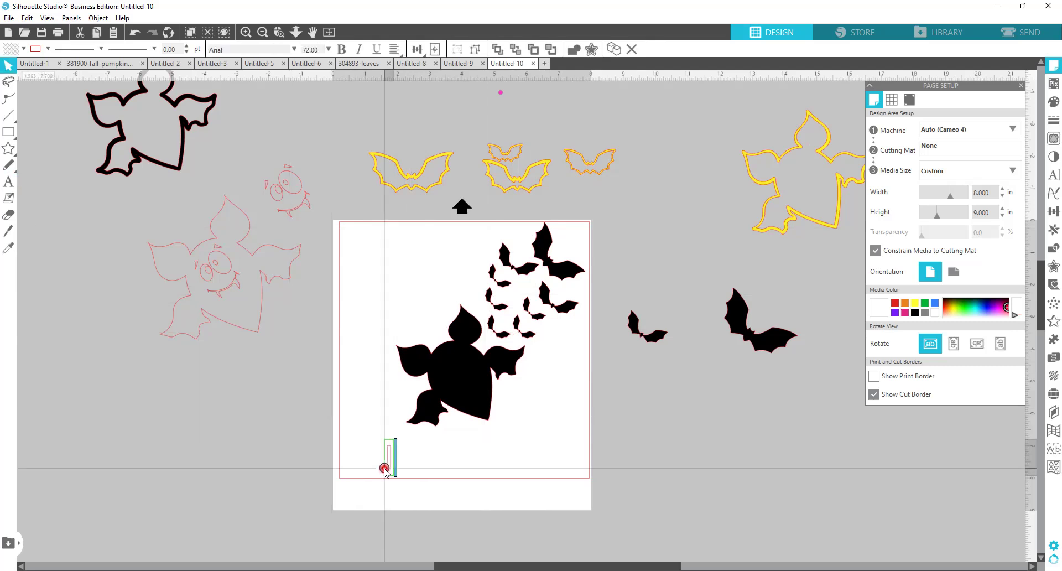
pyautogui.write('B')
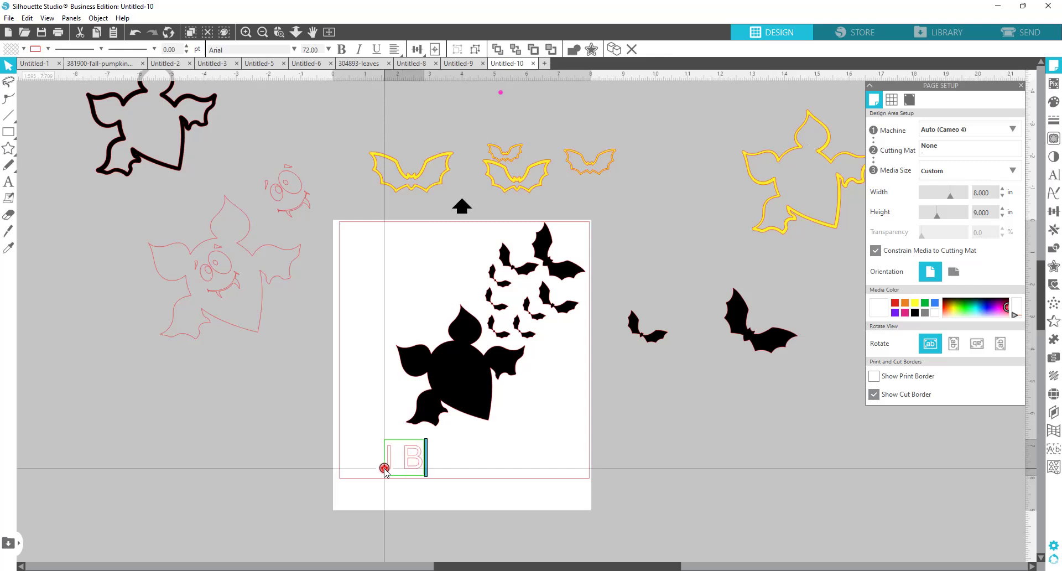
pyautogui.write('ITE')
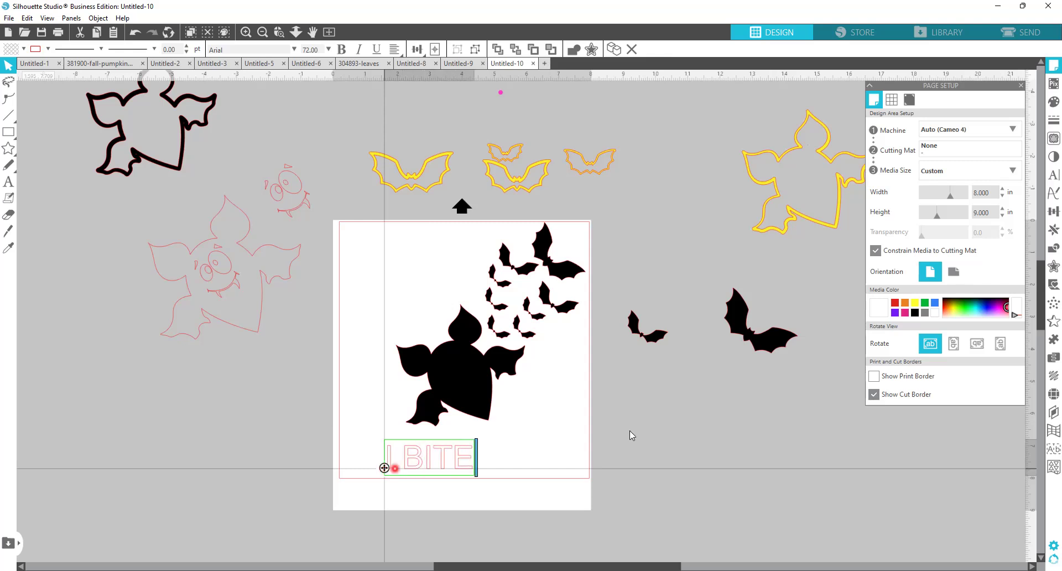
pyautogui.click(457, 467)
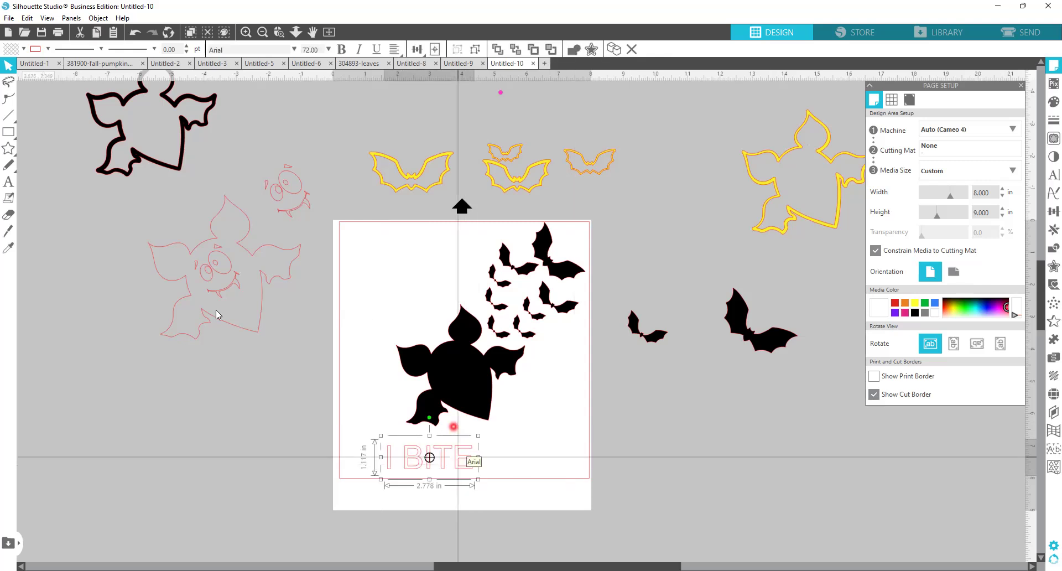
pyautogui.click(178, 519)
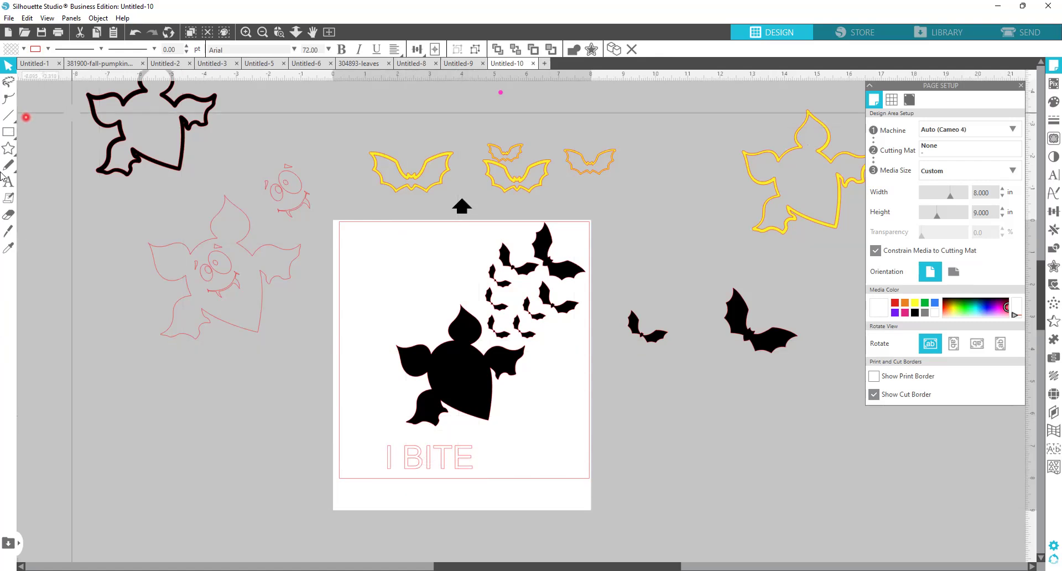
# Add the text "CAUTION" above the monster body and move it left, clear of the wings
pyautogui.click(8, 189)
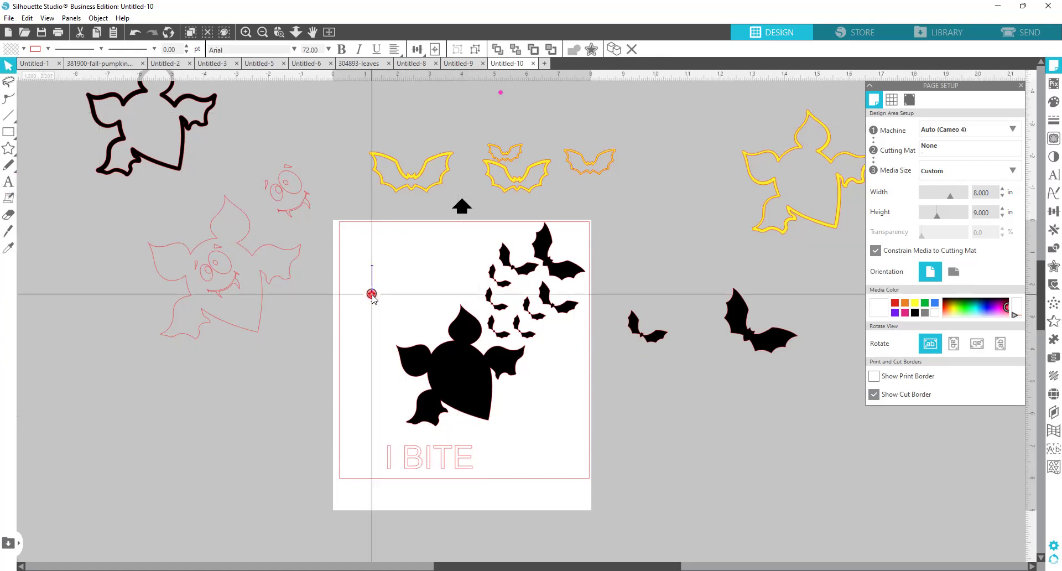
pyautogui.write('C')
pyautogui.hotkey('ctrl', 'z')
pyautogui.write('CAUTION')
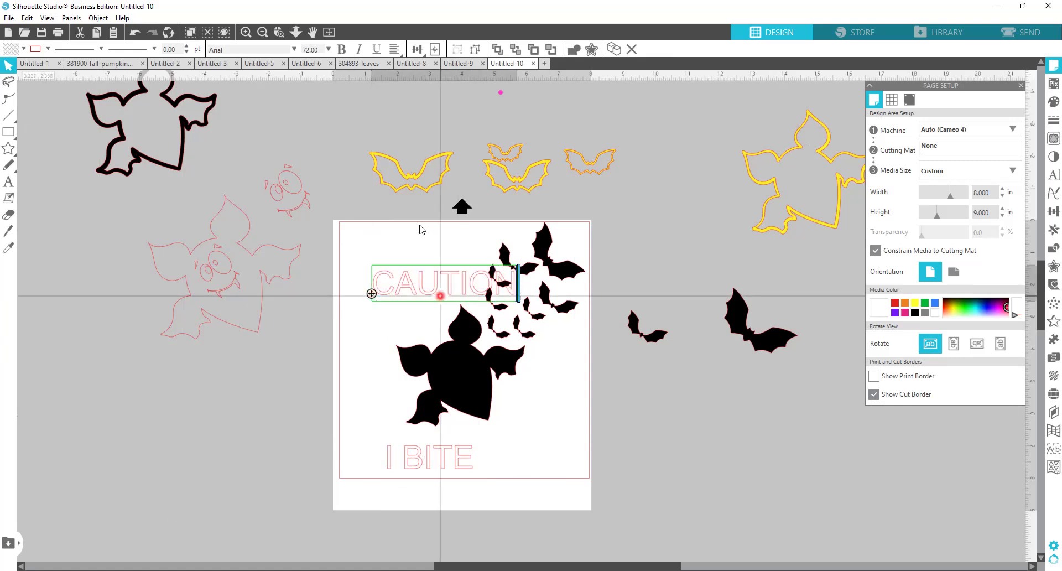
pyautogui.click(417, 301)
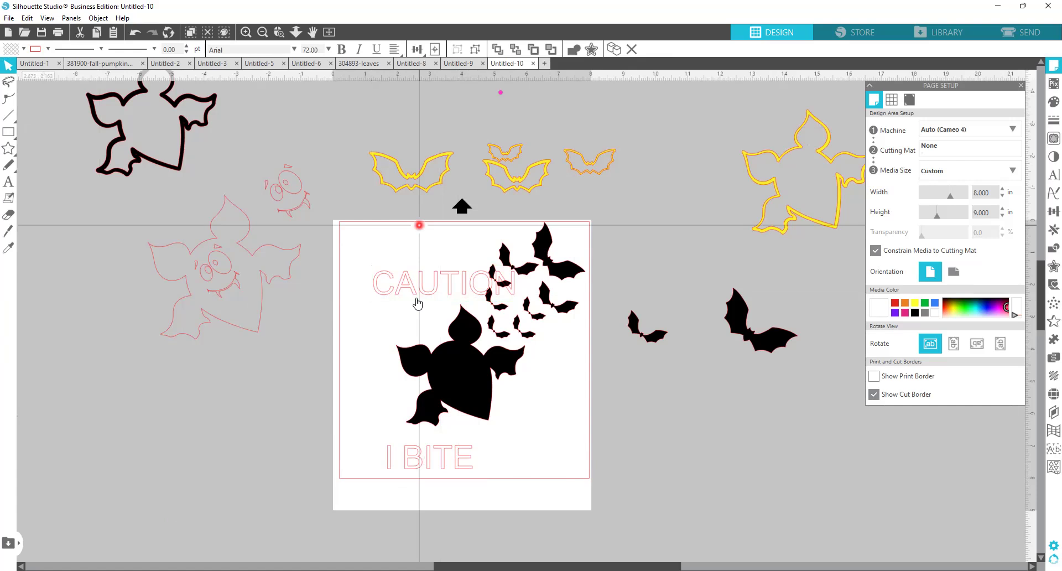
pyautogui.click(417, 289)
pyautogui.moveTo(420, 292); pyautogui.dragTo(346, 307)
# Fill both the I BITE and CAUTION texts with black
pyautogui.click(417, 464)
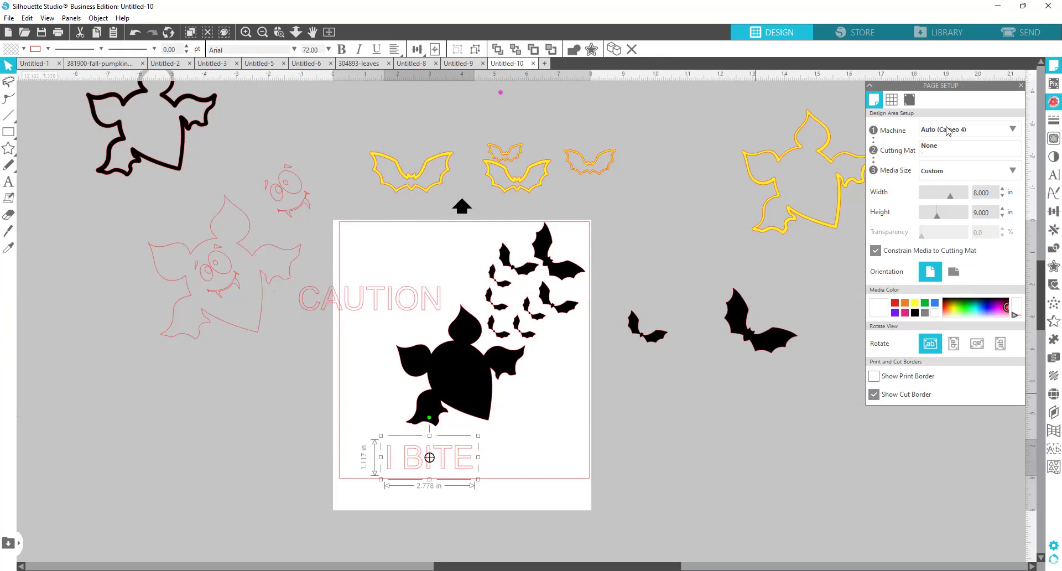
pyautogui.click(874, 125)
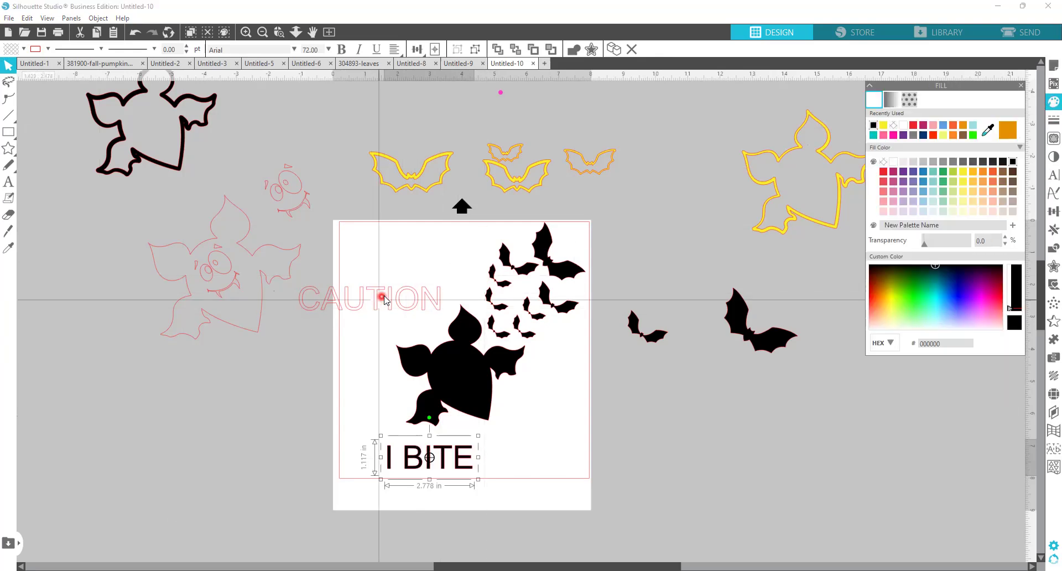
pyautogui.click(385, 299)
pyautogui.click(373, 295)
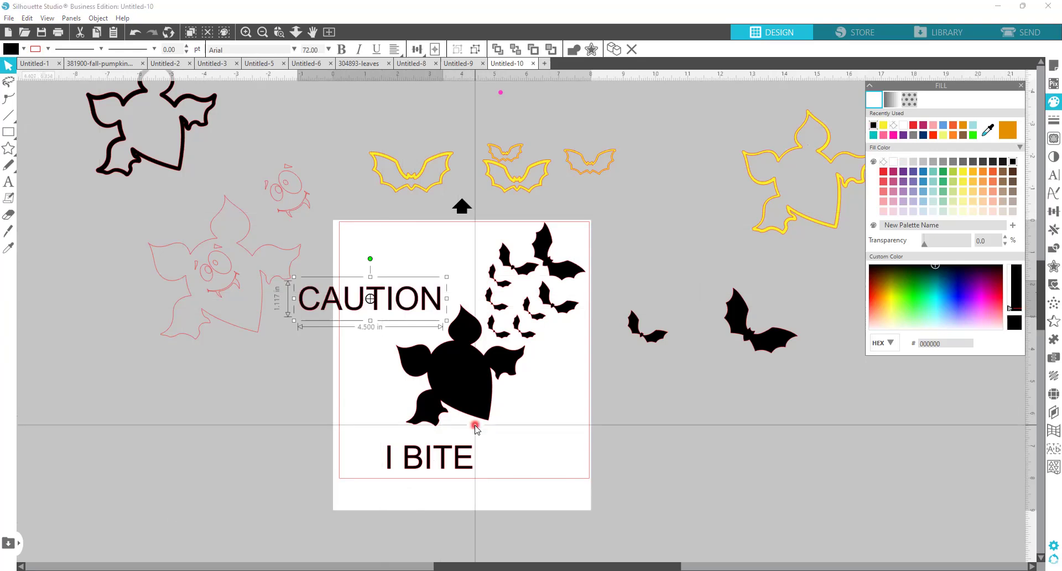
# Change the I BITE text's font to Lemon Dreams
pyautogui.click(462, 464)
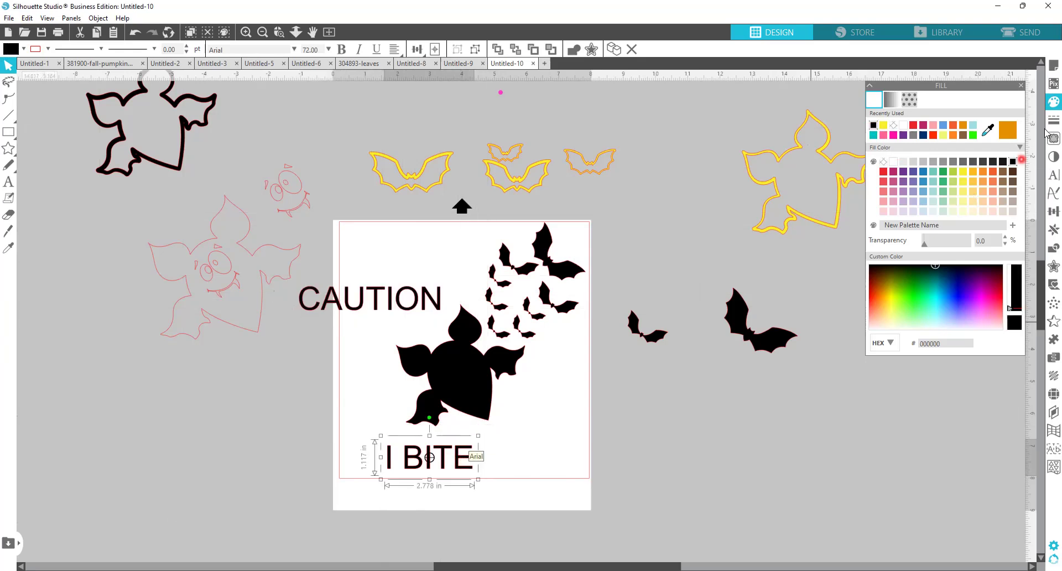
pyautogui.click(1054, 175)
pyautogui.click(942, 214)
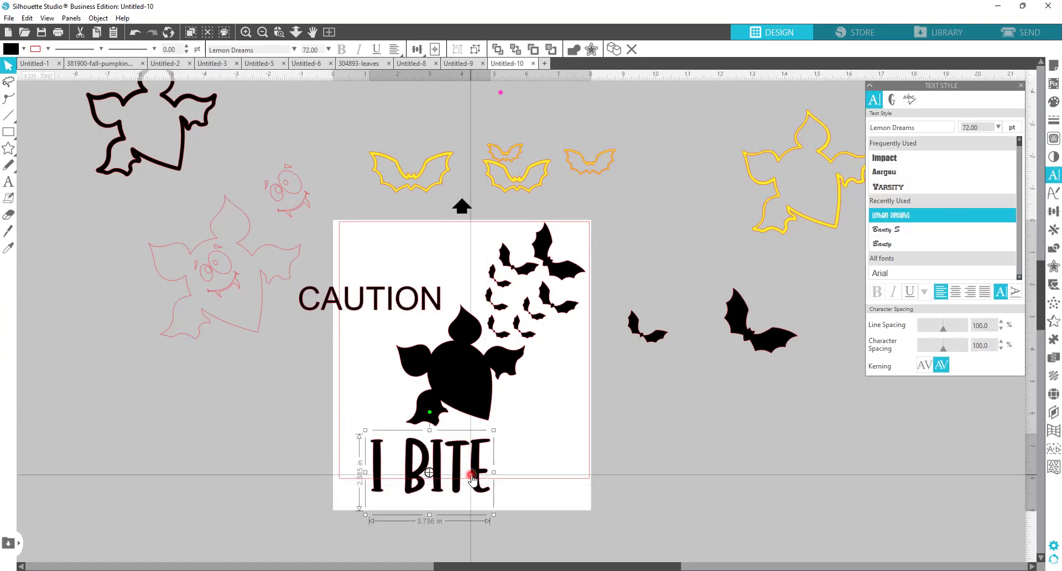
# Duplicate the I BITE text and place the copy off the page, to the right of the original
pyautogui.rightClick(473, 471)
pyautogui.click(531, 232)
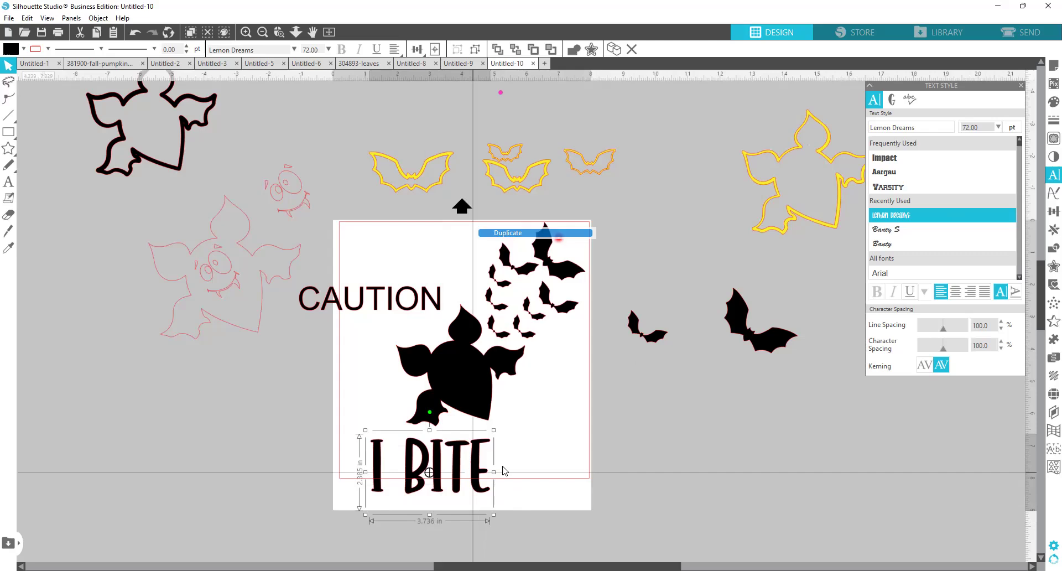
pyautogui.moveTo(733, 480); pyautogui.dragTo(758, 476)
# Set the copied I BITE text to Times New Roman and move the Lemon Dreams original off the page to the far left
pyautogui.click(928, 204)
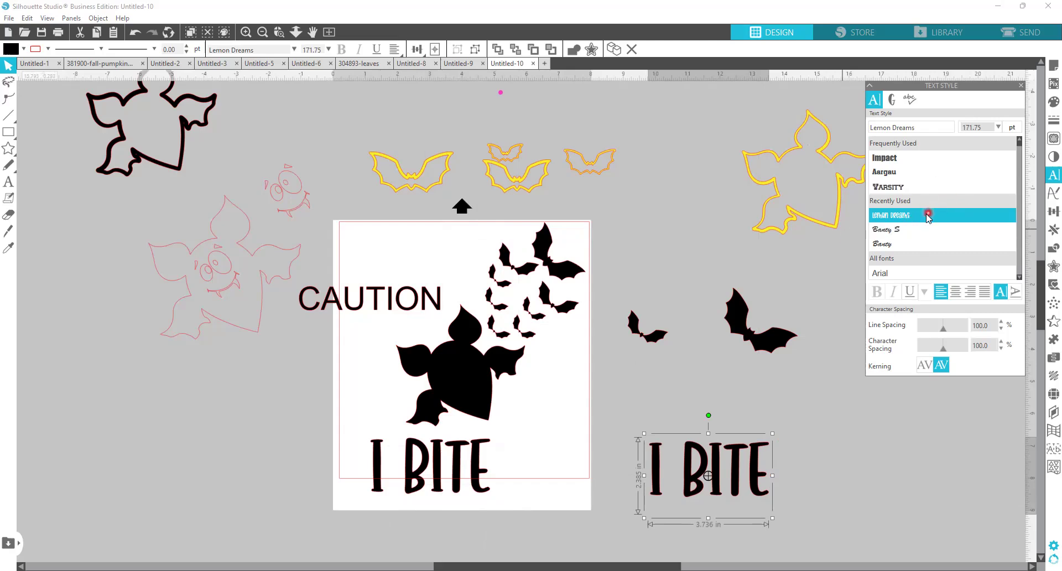
pyautogui.press('Down')
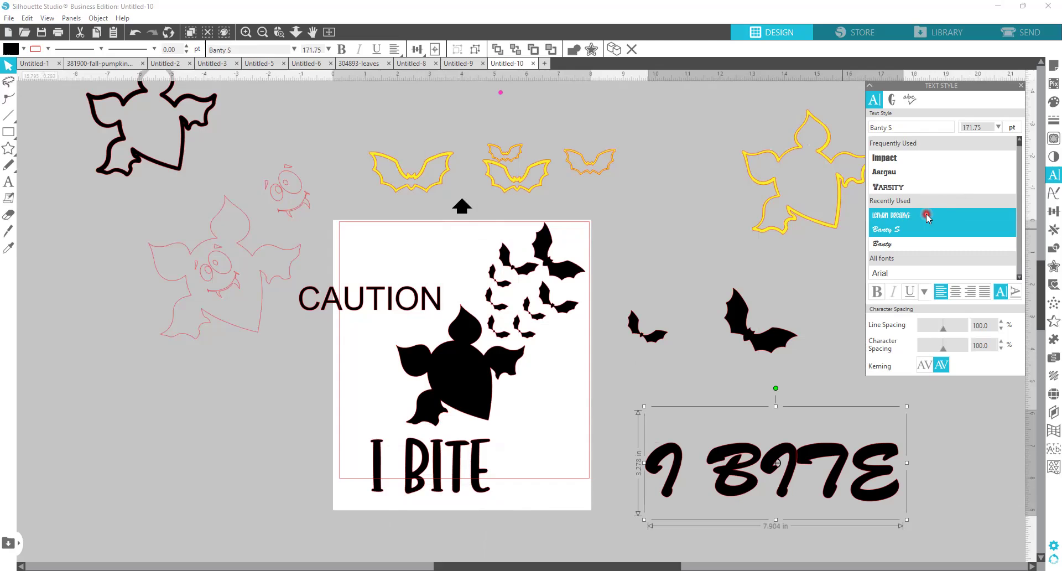
pyautogui.press('Down')
pyautogui.press('Down')
pyautogui.press('Down')
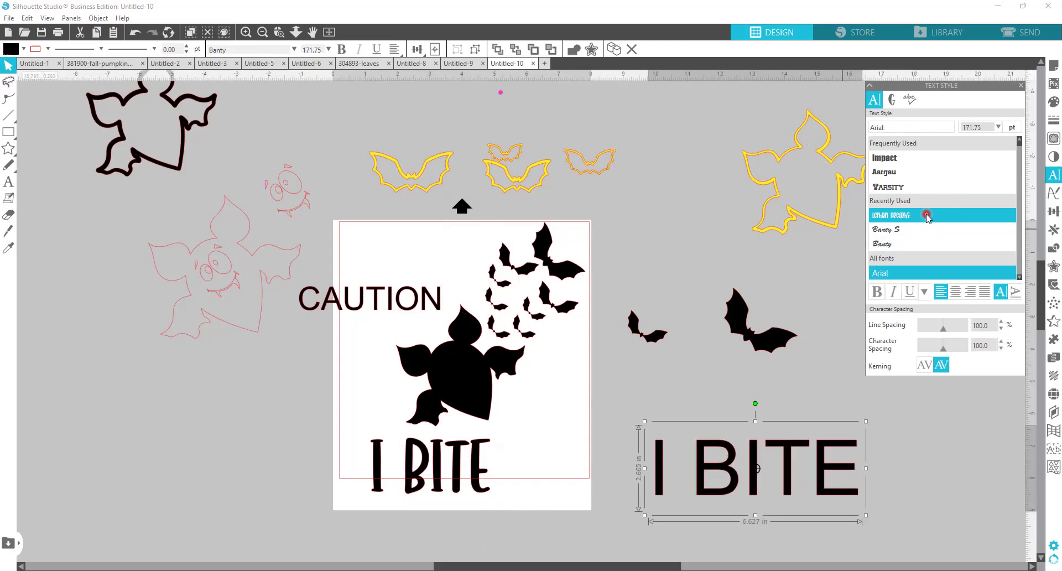
pyautogui.press('Down')
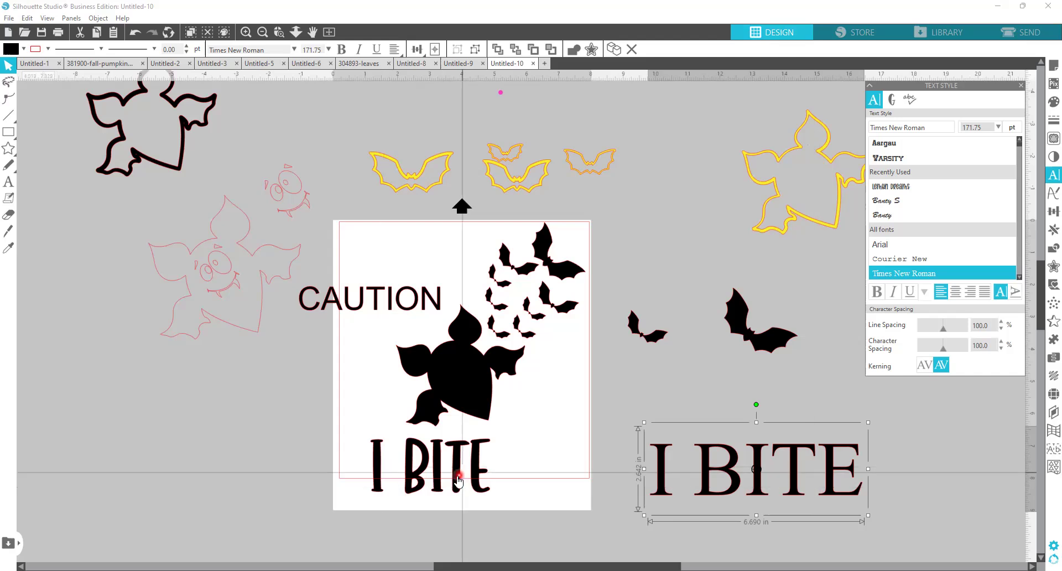
pyautogui.moveTo(458, 480); pyautogui.dragTo(34, 155)
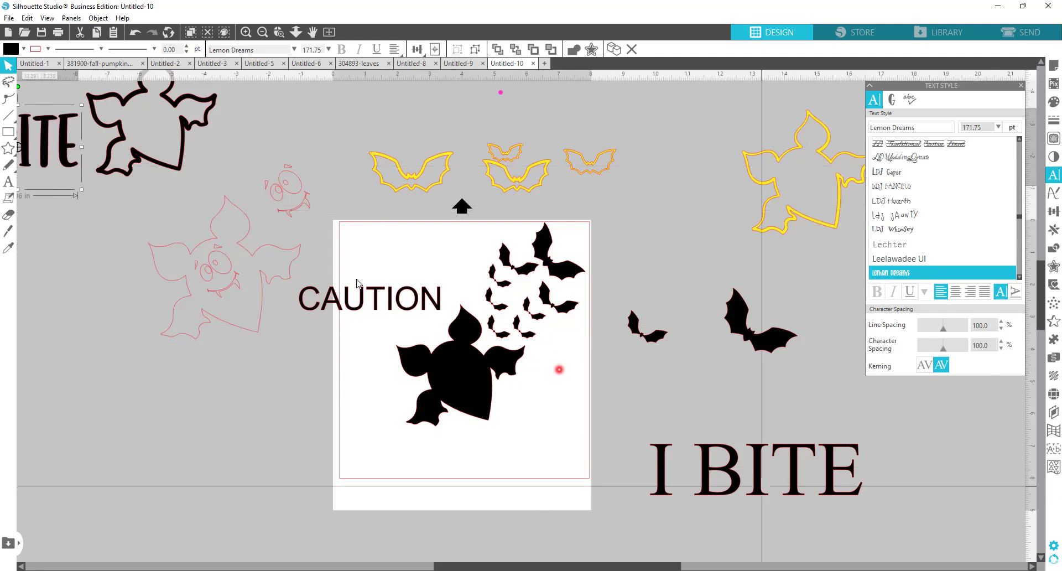
# Change the CAUTION text's font to Times New Roman
pyautogui.click(378, 302)
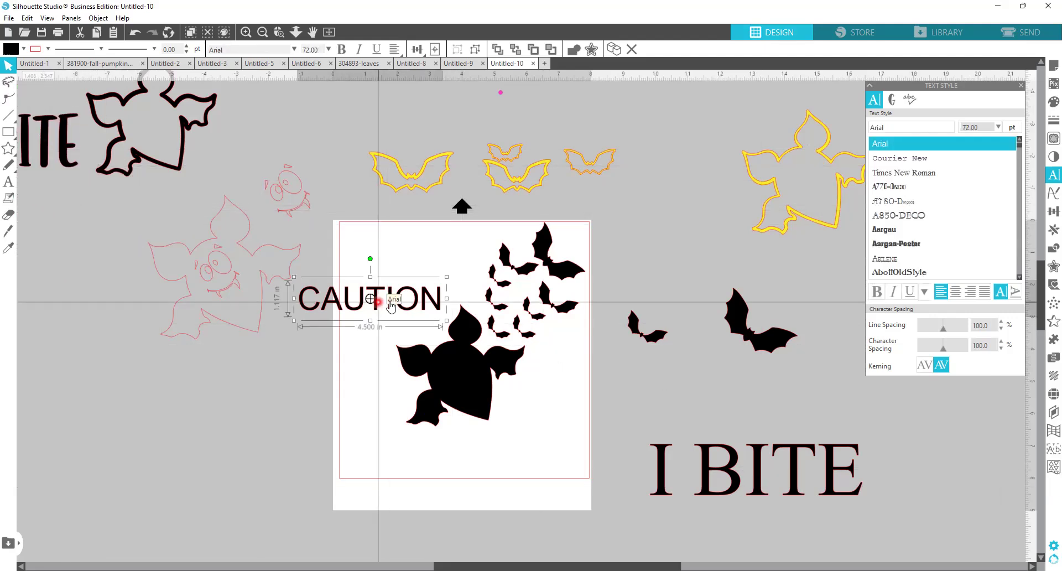
pyautogui.scroll(3, 990, 166)
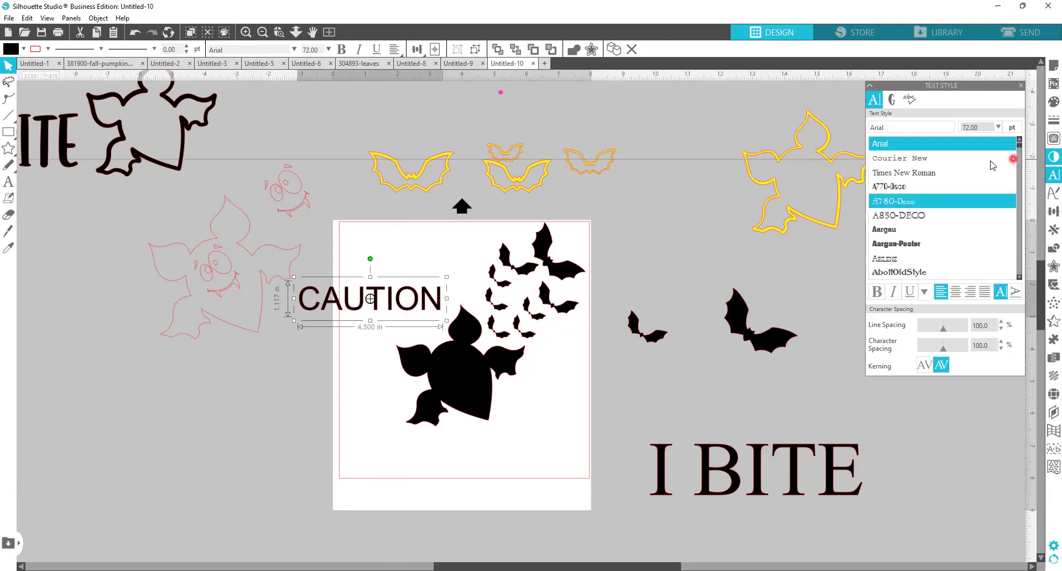
pyautogui.scroll(-3, 990, 195)
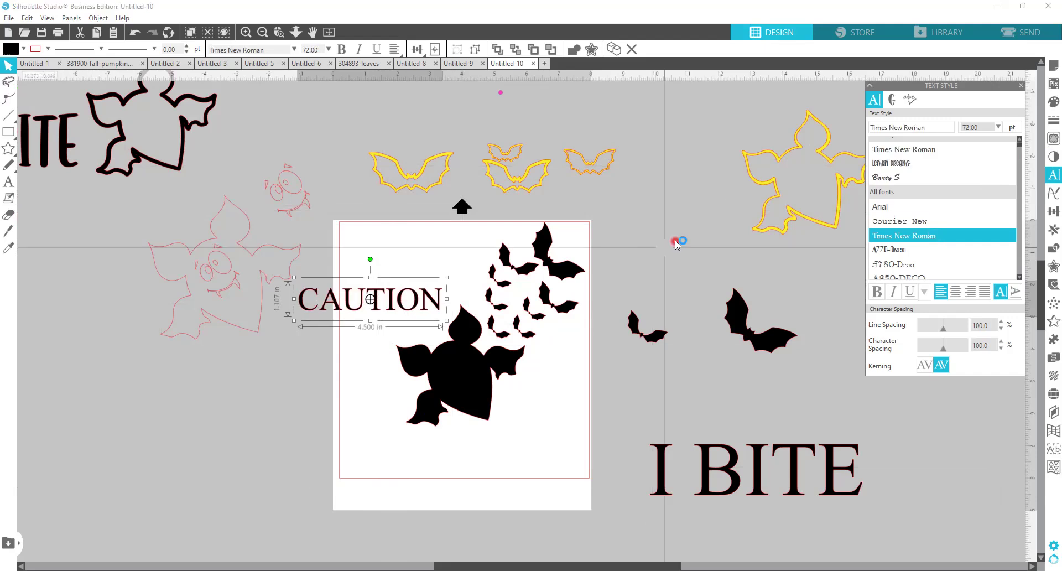
# Nudge the CAUTION text slightly up and right, and move the outlined monster farther away from the page
pyautogui.click(444, 304)
pyautogui.moveTo(444, 303); pyautogui.dragTo(449, 295)
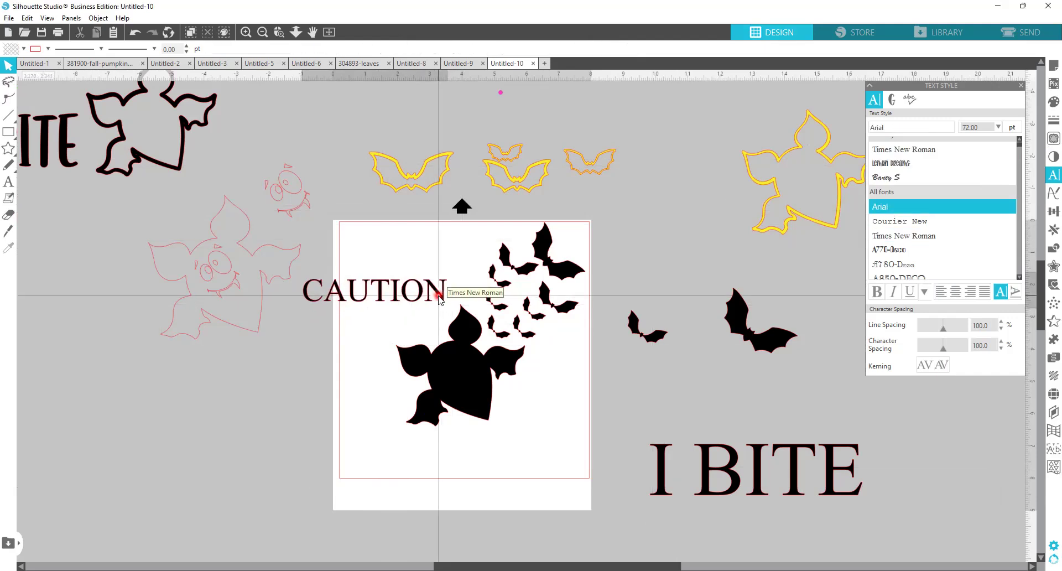
pyautogui.click(440, 299)
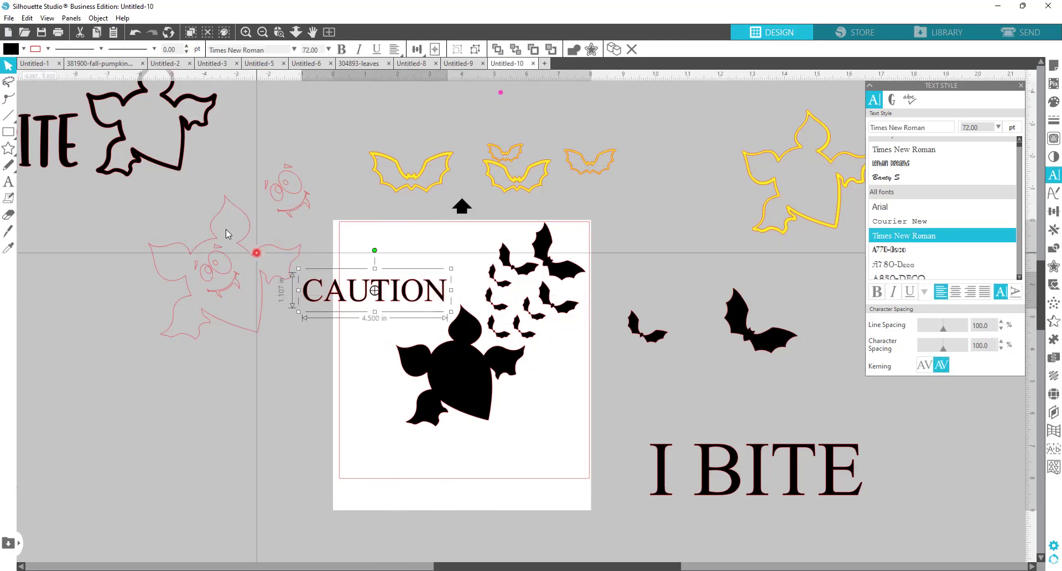
pyautogui.click(185, 239)
# Try making the Times New Roman I BITE text on the page a compound path
pyautogui.rightClick(515, 449)
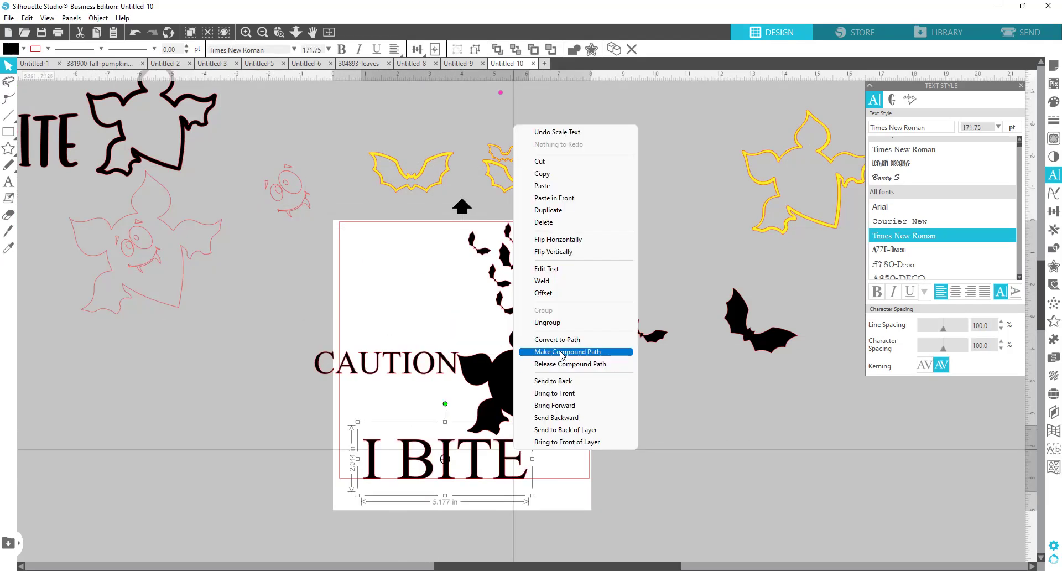
pyautogui.click(562, 352)
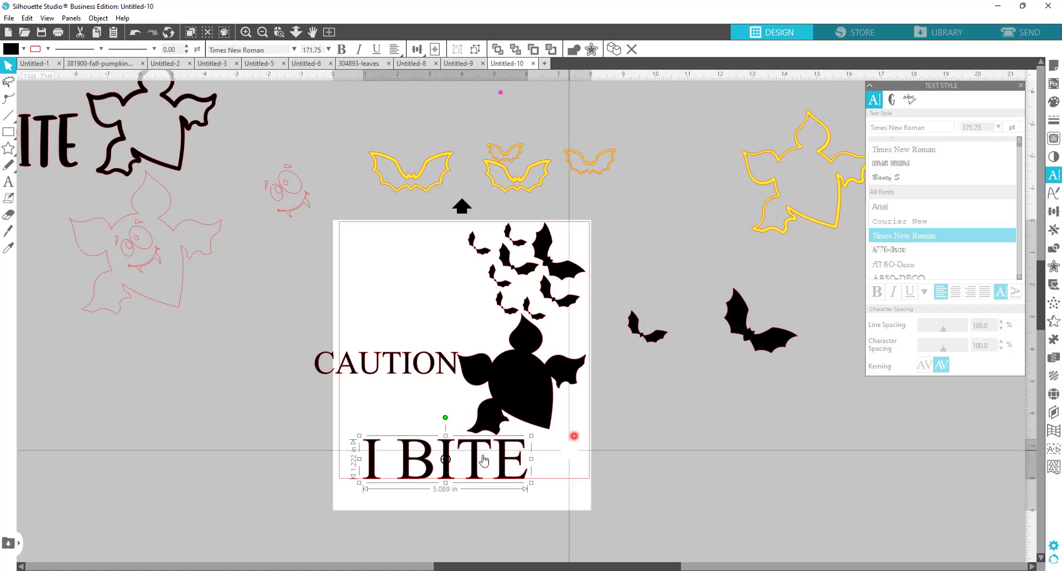
pyautogui.click(426, 468)
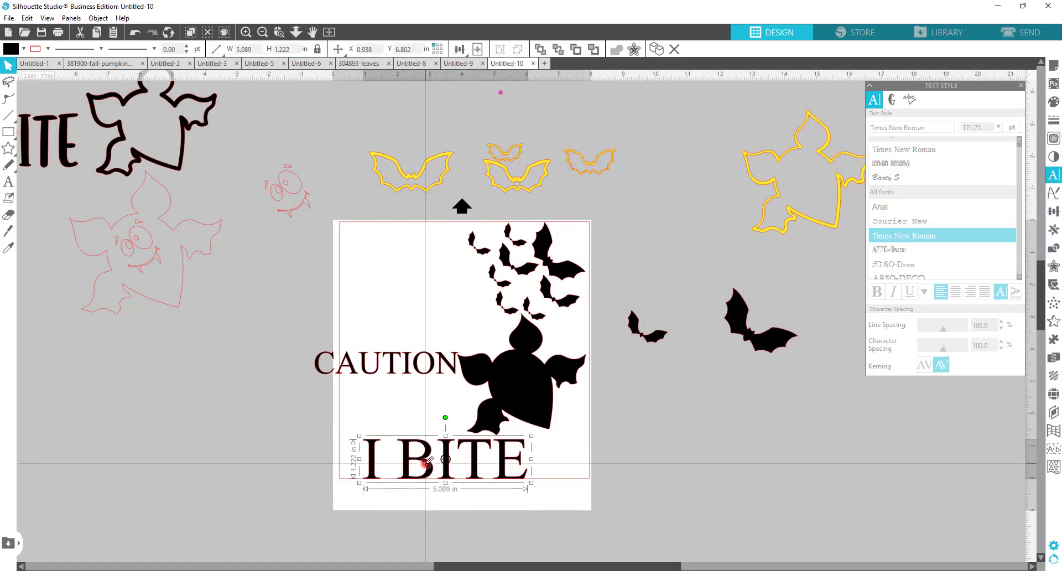
pyautogui.hotkey('ctrl', 'z')
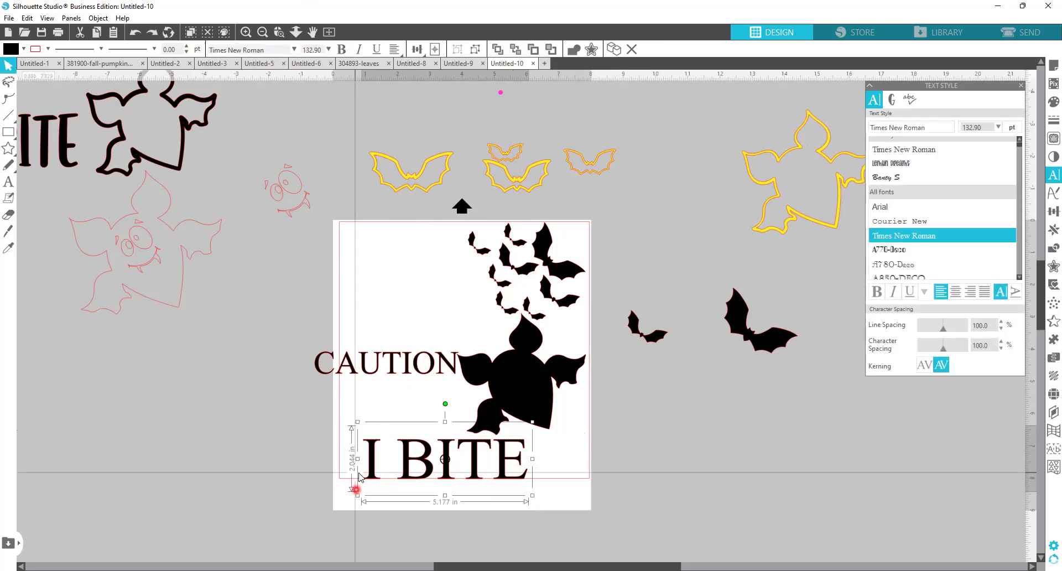
# Shift the I BITE text slightly up and left below the monster body and make it a compound path
pyautogui.moveTo(414, 463); pyautogui.dragTo(411, 452)
pyautogui.rightClick(410, 457)
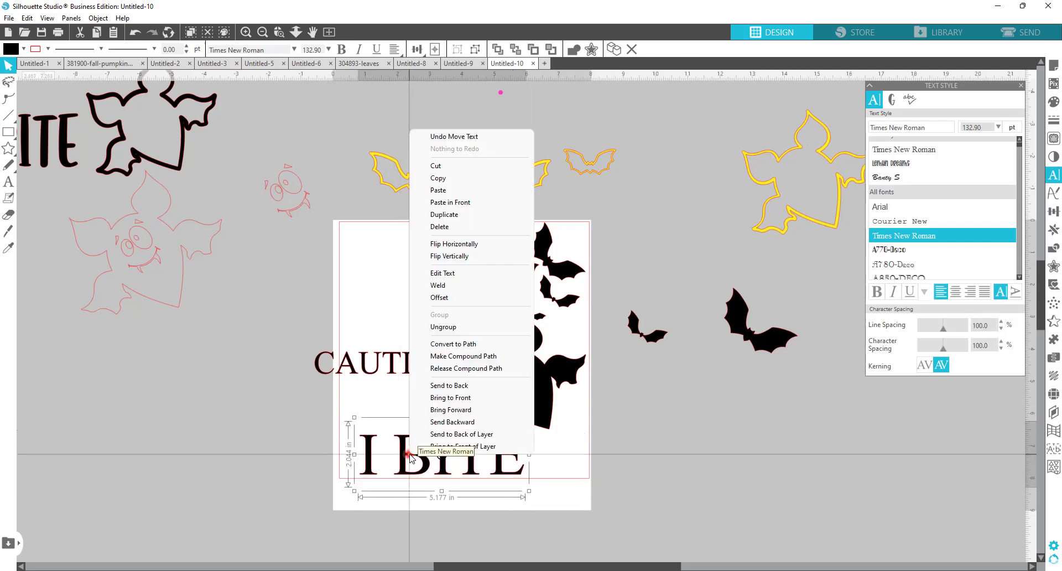
pyautogui.click(453, 359)
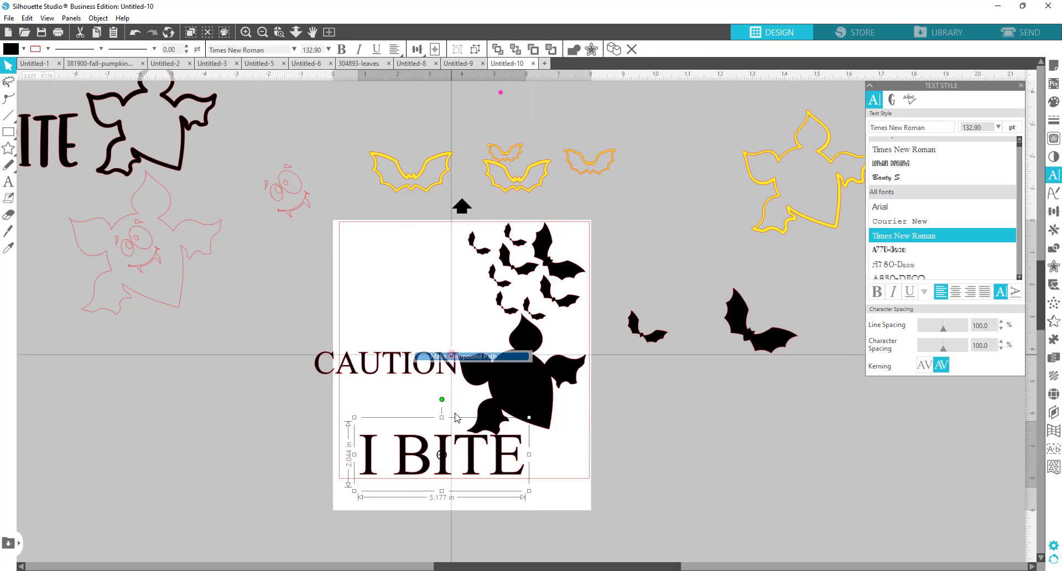
# Move the two small bats above the monster's head to the left side of the bat cluster on the page
pyautogui.click(500, 387)
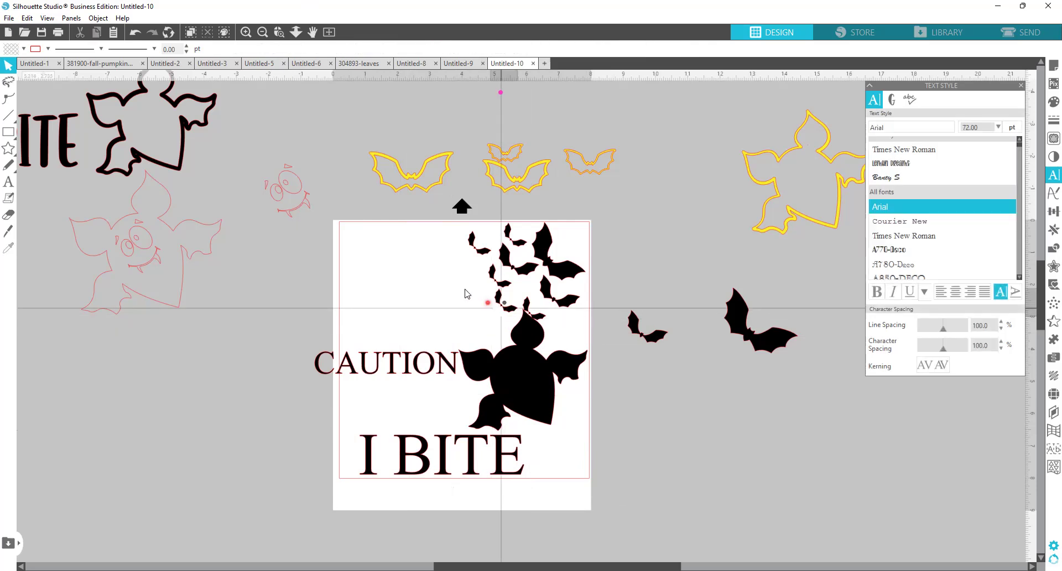
pyautogui.moveTo(521, 308); pyautogui.dragTo(477, 289)
pyautogui.click(524, 330)
pyautogui.moveTo(525, 330); pyautogui.dragTo(525, 338)
pyautogui.click(581, 335)
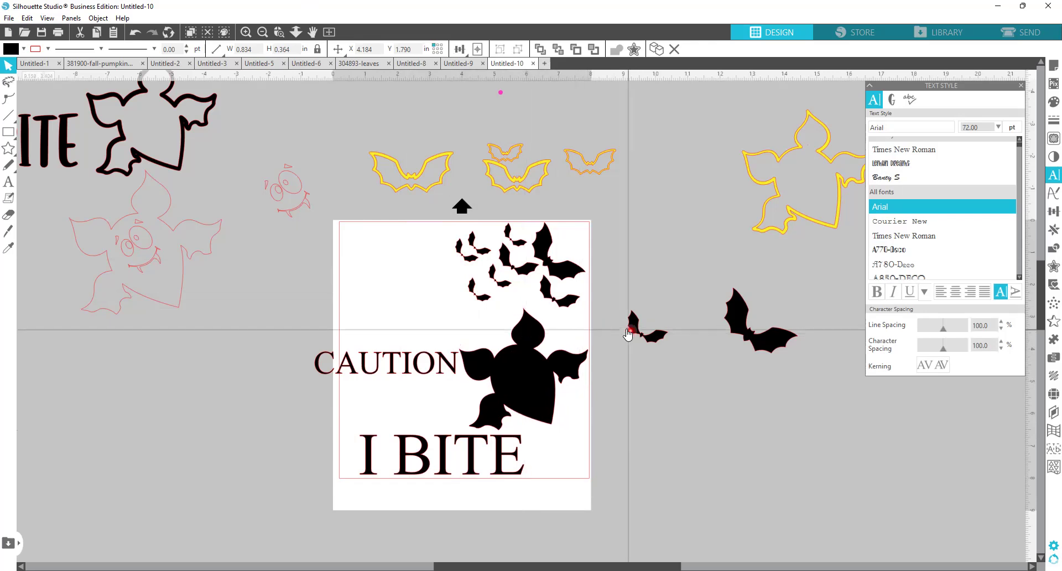
# Make the CAUTION text at the page edge a compound path and fit it, about 3.25 in wide, beside the monster body
pyautogui.rightClick(399, 322)
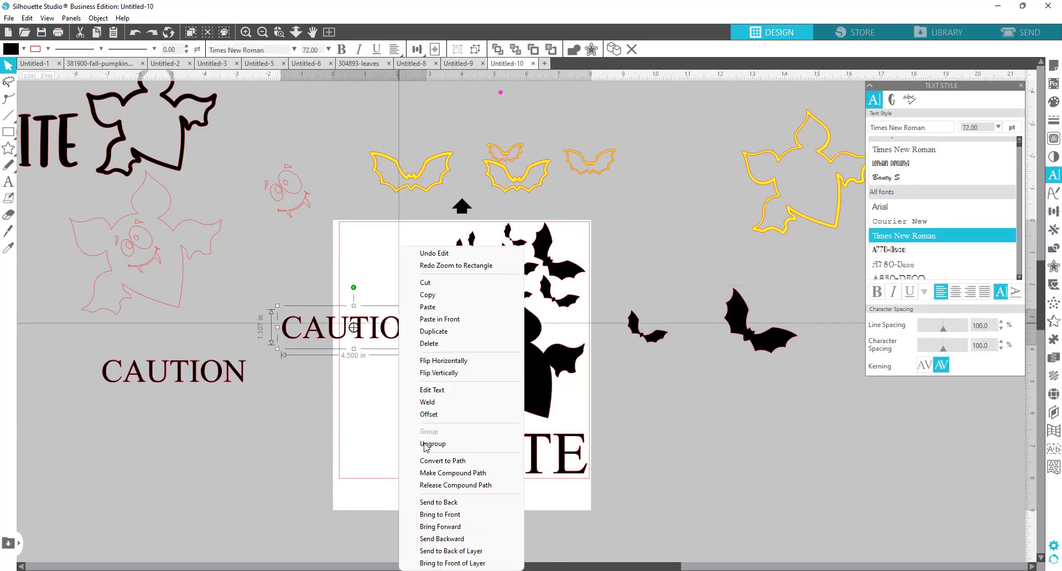
pyautogui.click(425, 473)
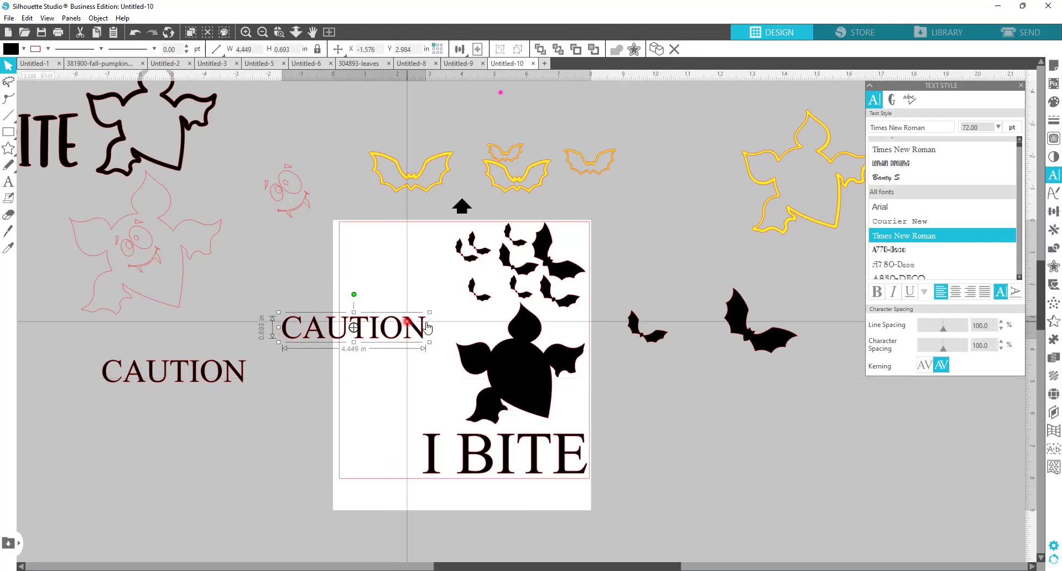
pyautogui.moveTo(431, 313); pyautogui.dragTo(457, 385)
pyautogui.moveTo(448, 385); pyautogui.dragTo(447, 390)
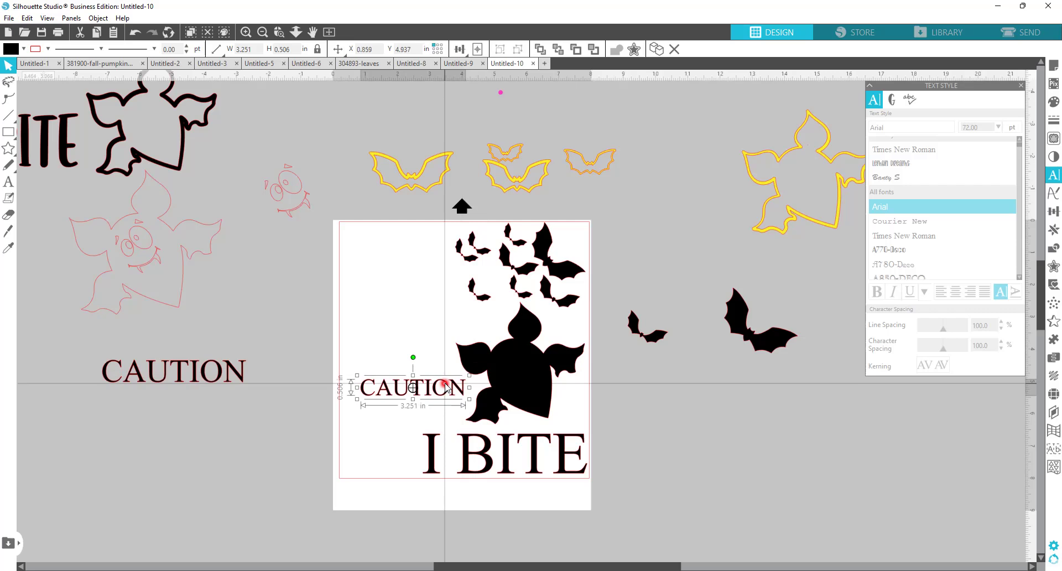
pyautogui.rightClick(447, 387)
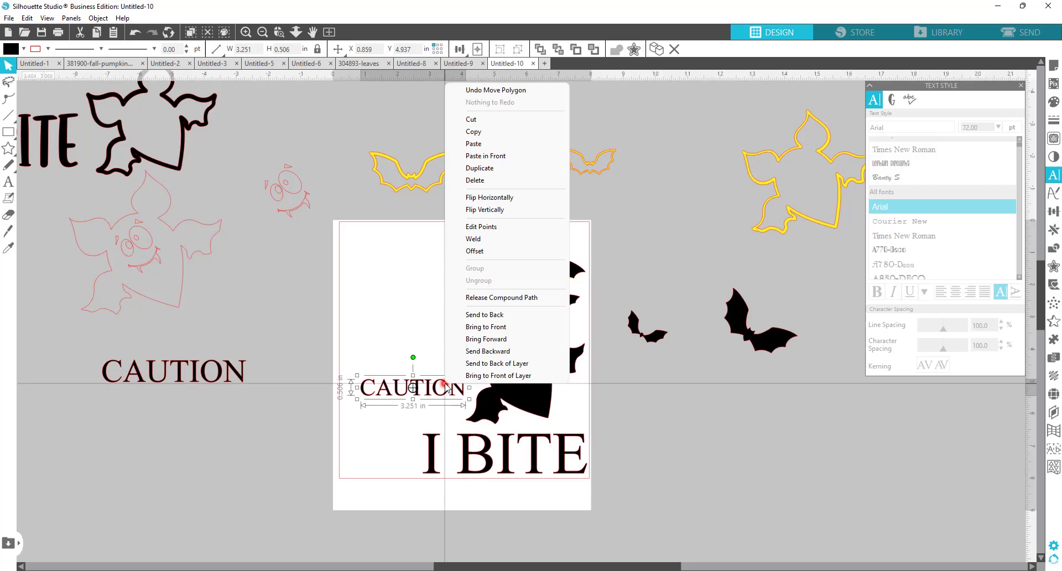
# Offset the I BITE text by 0.040 in with sharp corners and move the black text below its outline
pyautogui.rightClick(509, 466)
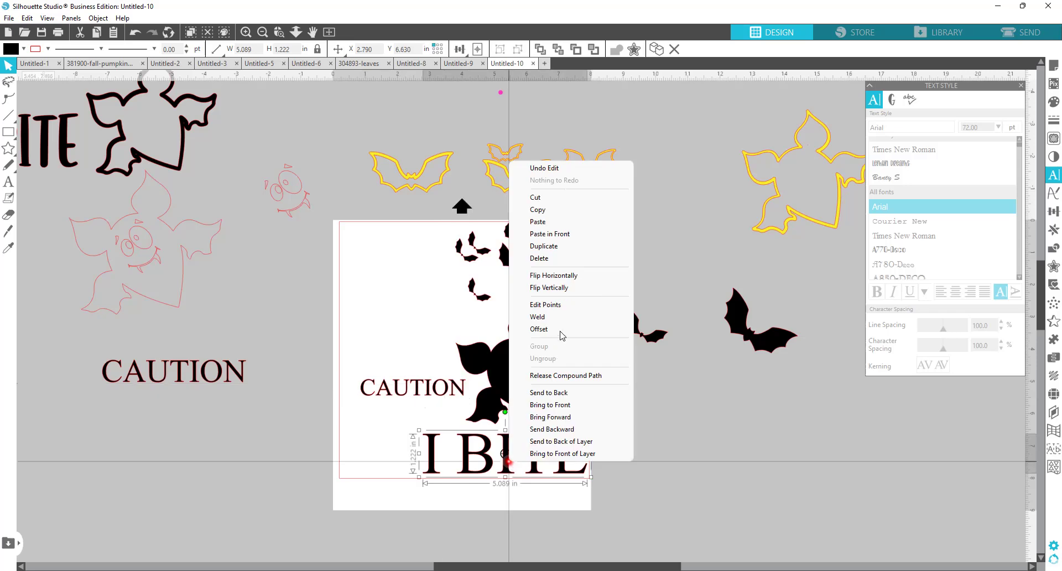
pyautogui.click(561, 329)
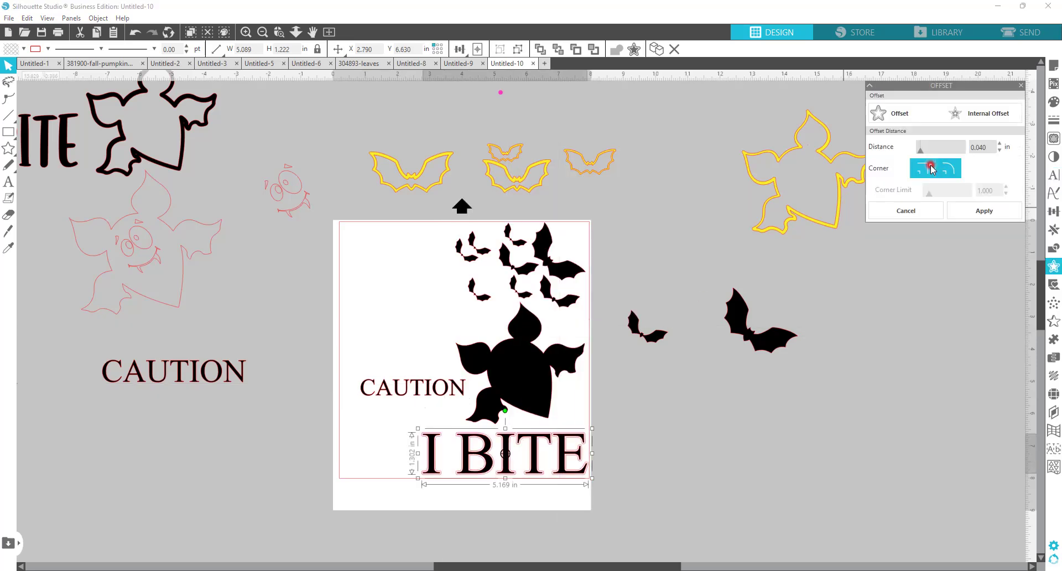
pyautogui.click(930, 169)
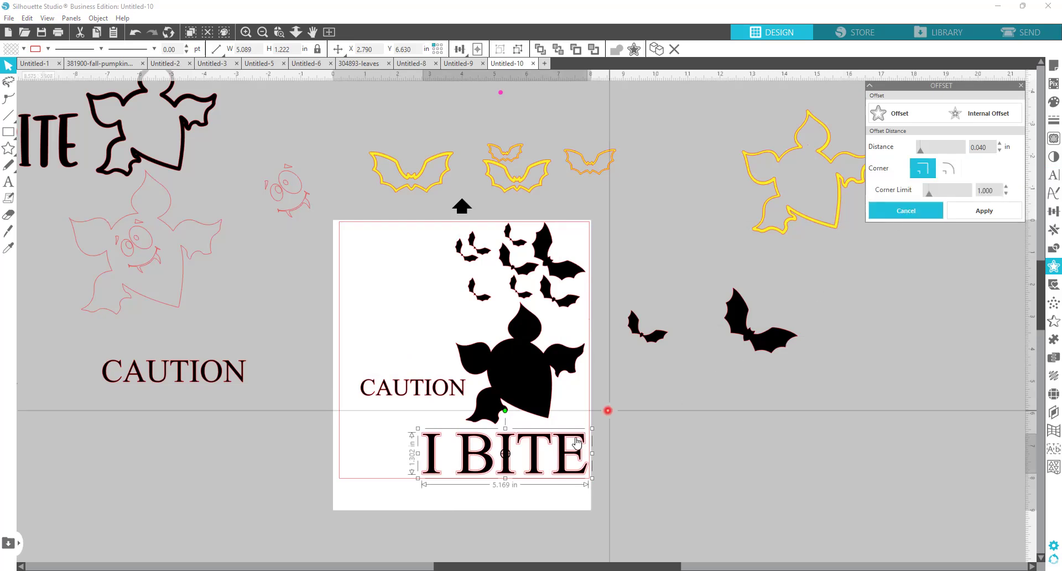
pyautogui.moveTo(563, 456); pyautogui.dragTo(555, 506)
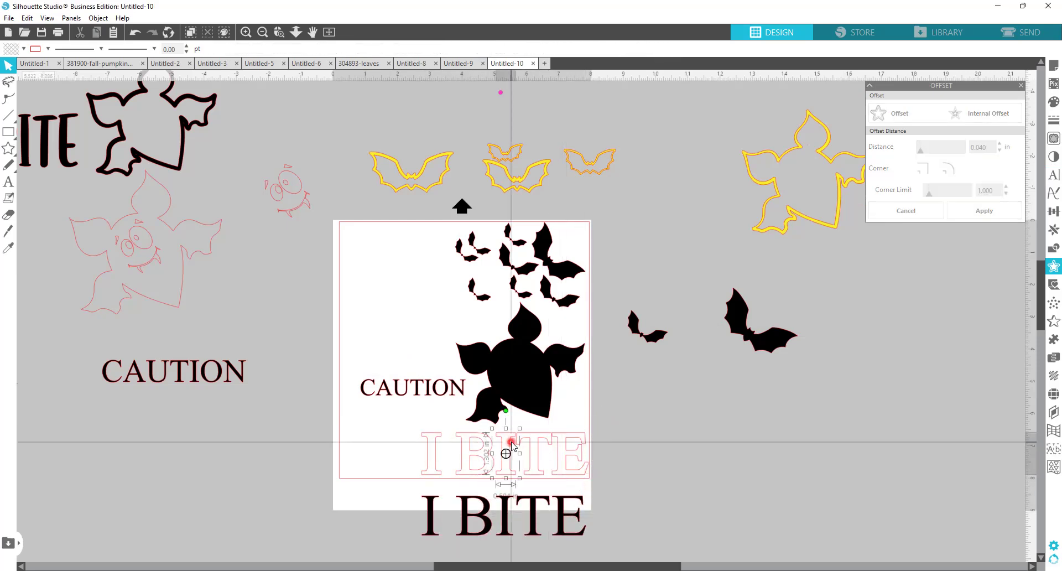
# Group the I BITE offset outlines and fill them with yellow F7EF28
pyautogui.click(508, 451)
pyautogui.moveTo(596, 440)
pyautogui.mouseDown()
pyautogui.moveTo(596, 465)
pyautogui.moveTo(603, 427)
pyautogui.mouseUp()
pyautogui.moveTo(426, 489); pyautogui.dragTo(607, 430)
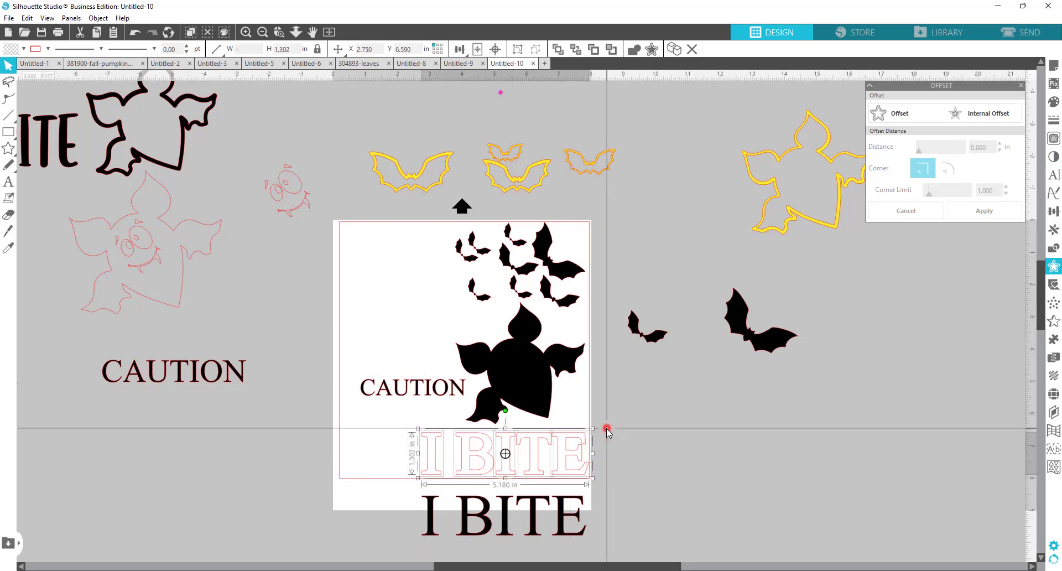
pyautogui.rightClick(607, 429)
pyautogui.click(672, 301)
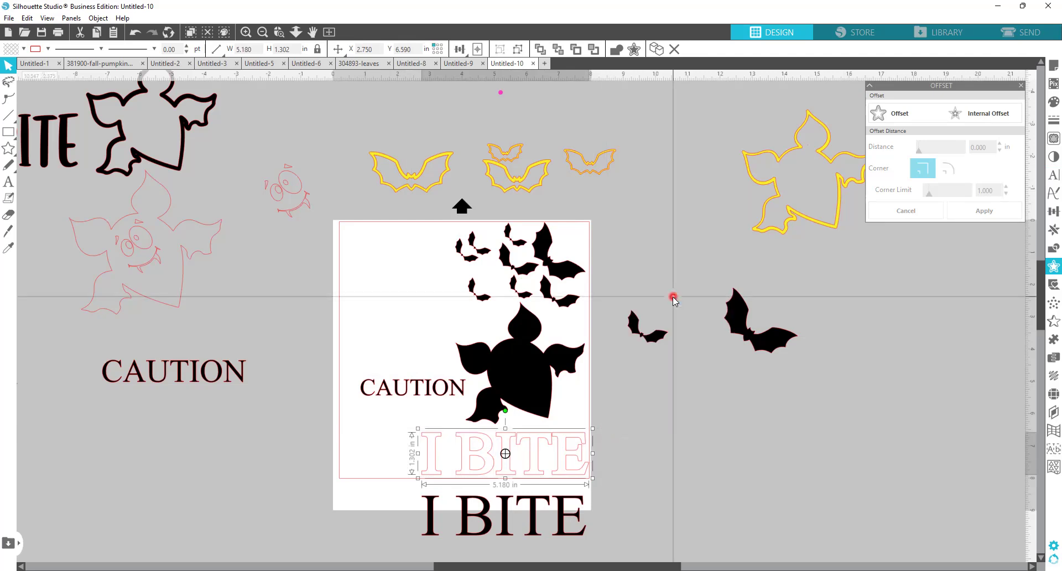
pyautogui.click(1046, 105)
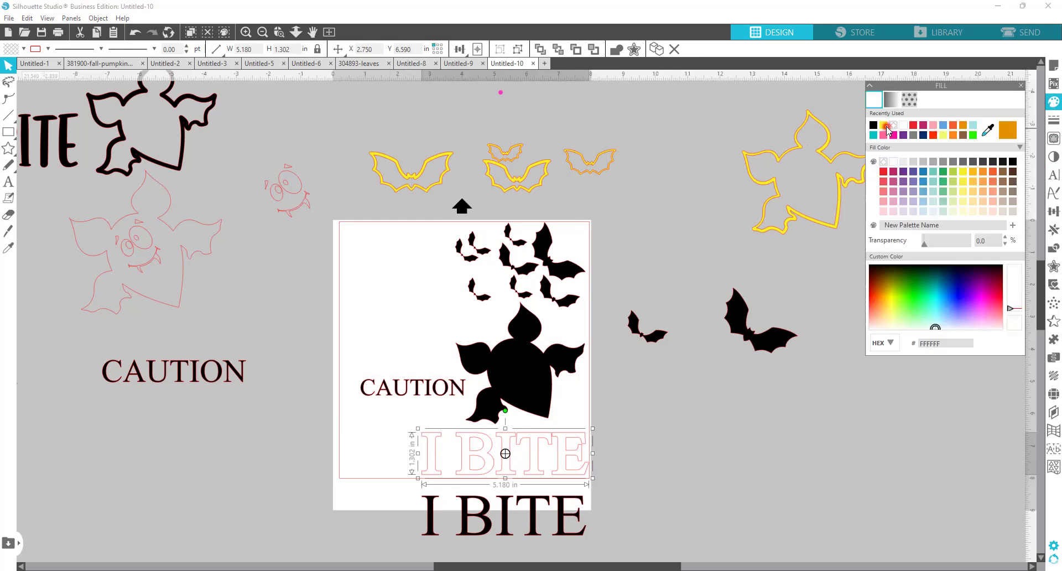
pyautogui.click(884, 125)
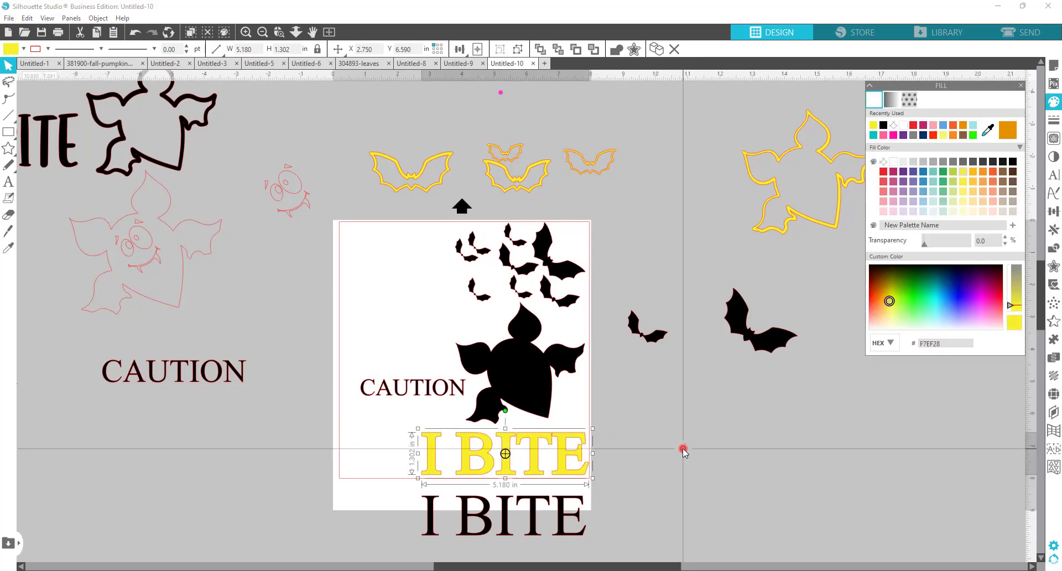
# Offset the yellow I BITE group by 0.040 in with sharp corners and move the yellow group off the page
pyautogui.rightClick(564, 455)
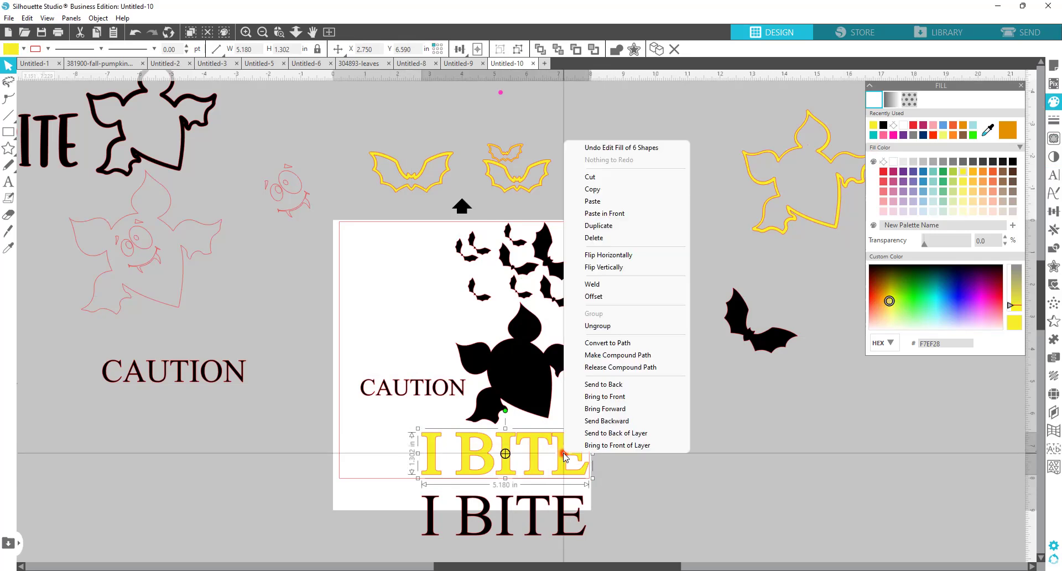
pyautogui.click(594, 295)
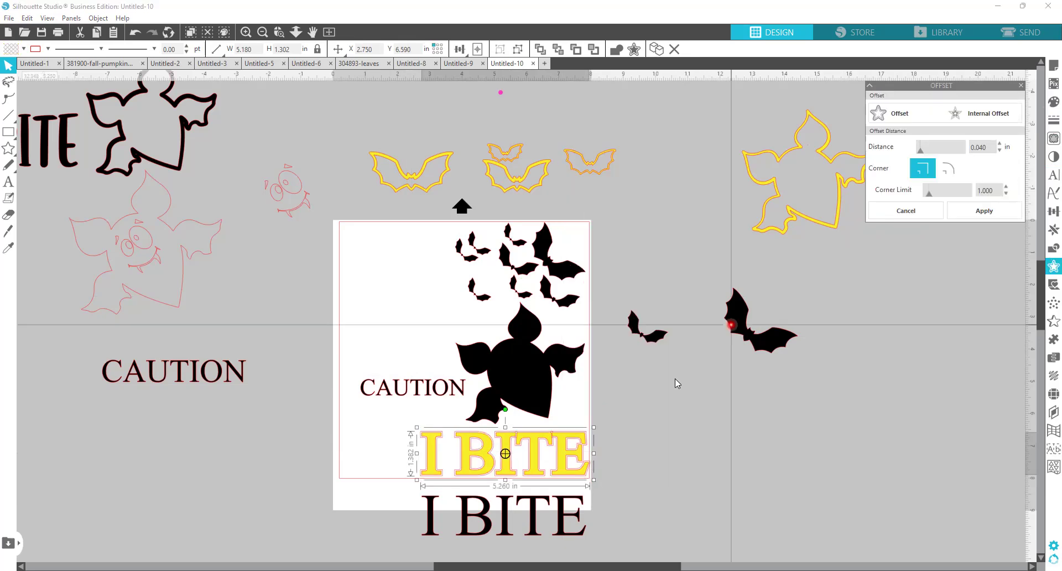
pyautogui.moveTo(498, 458); pyautogui.dragTo(819, 475)
# Group the outer I BITE offset outlines and fill them with pink FE0CA7
pyautogui.click(531, 482)
pyautogui.moveTo(619, 442); pyautogui.dragTo(619, 428)
pyautogui.rightClick(619, 428)
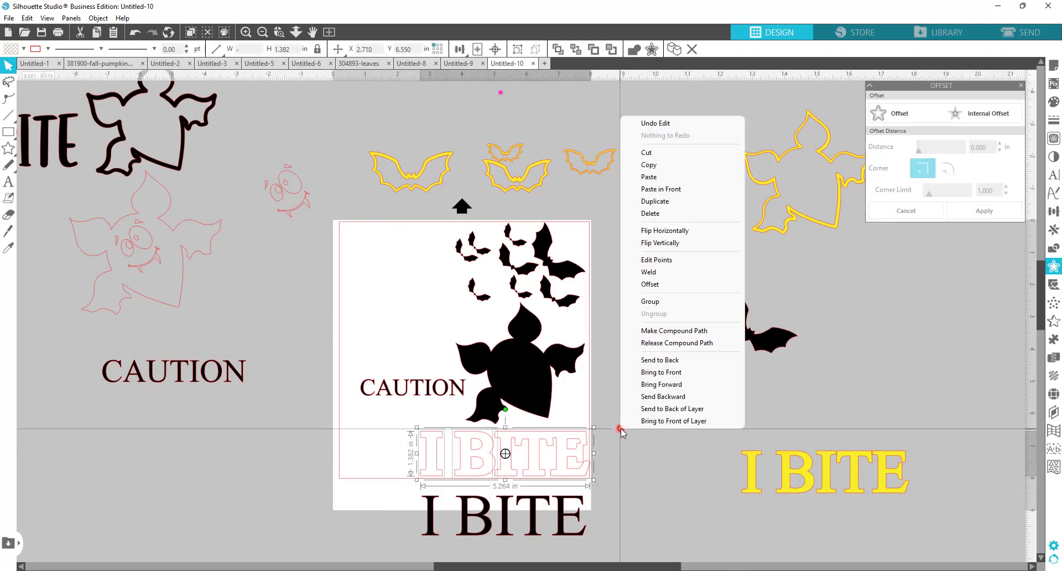
pyautogui.click(651, 301)
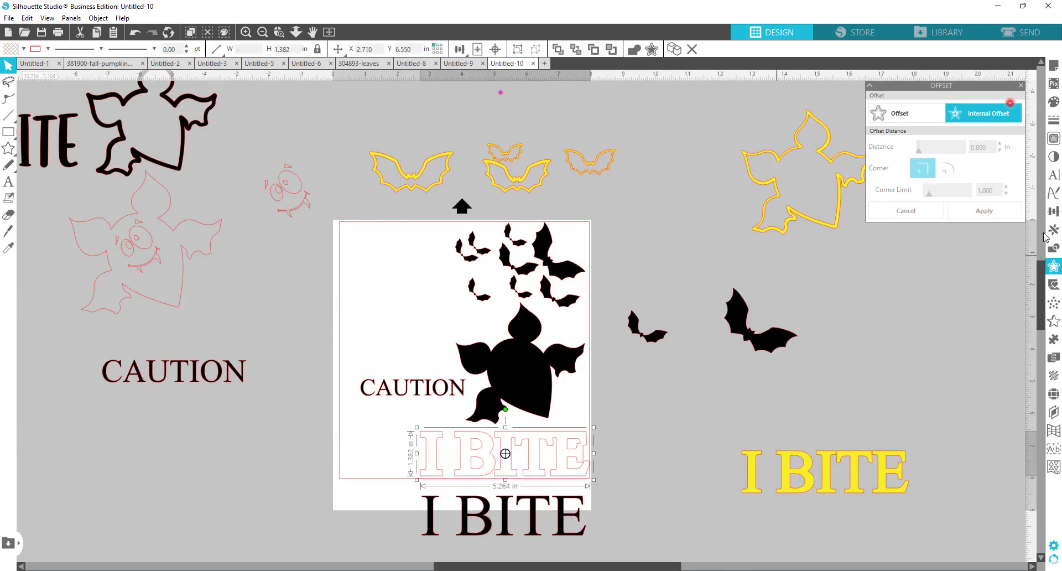
pyautogui.click(1047, 104)
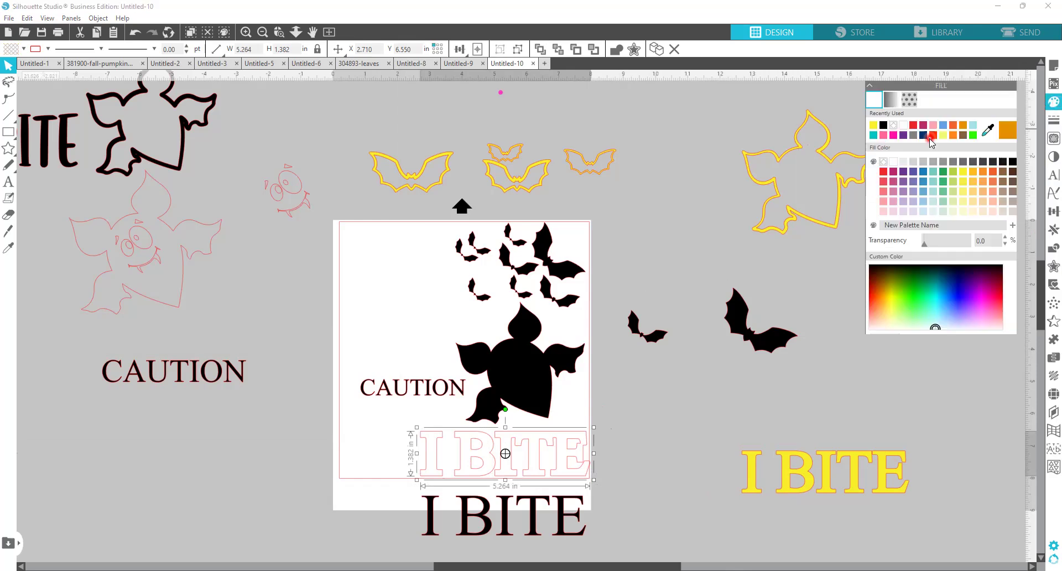
pyautogui.click(893, 136)
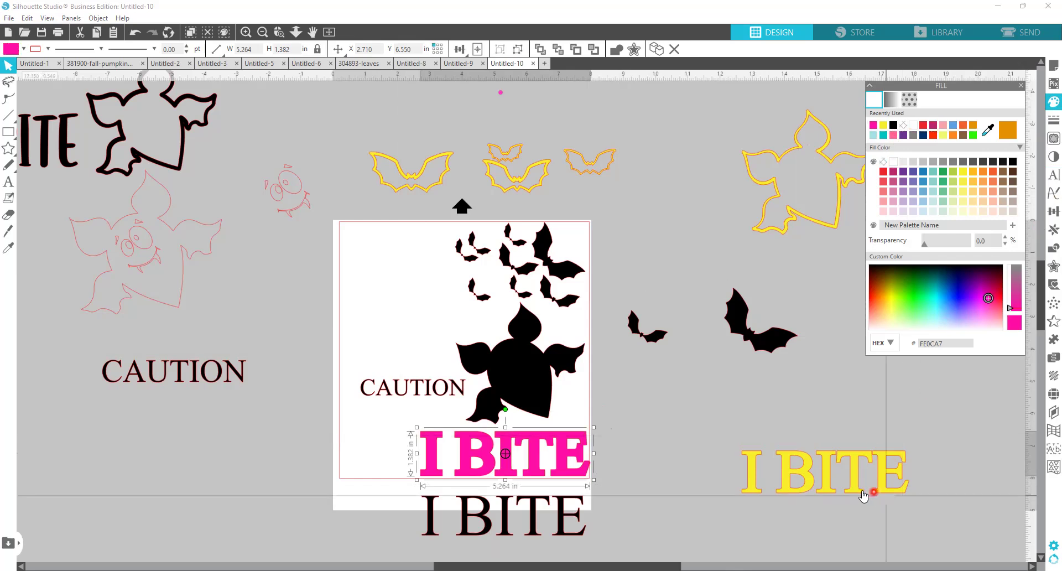
# Stack the yellow I BITE layer and the black I BITE text on top of the pink layer
pyautogui.moveTo(857, 489); pyautogui.dragTo(538, 474)
pyautogui.moveTo(556, 509); pyautogui.dragTo(561, 452)
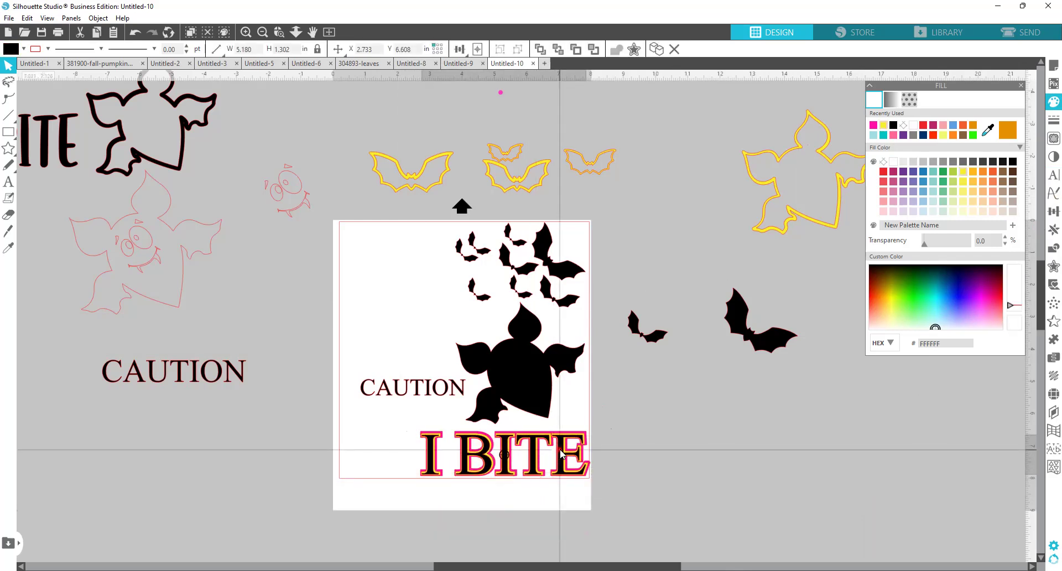
# Try offsetting the CAUTION text on the page by 0.040 in with round corners, moving the text aside and grouping the outlines
pyautogui.click(416, 396)
pyautogui.rightClick(415, 395)
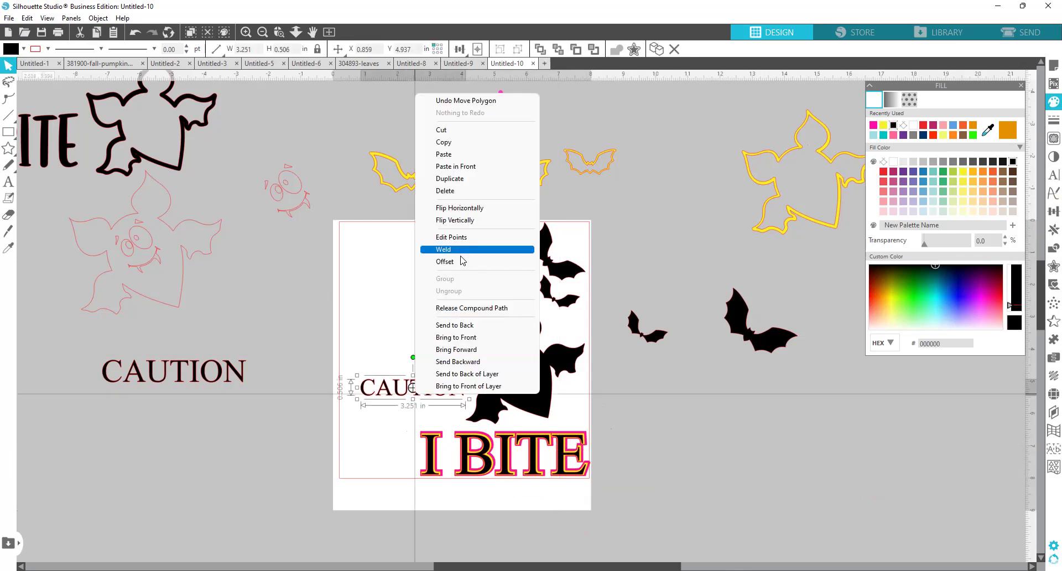
pyautogui.click(445, 262)
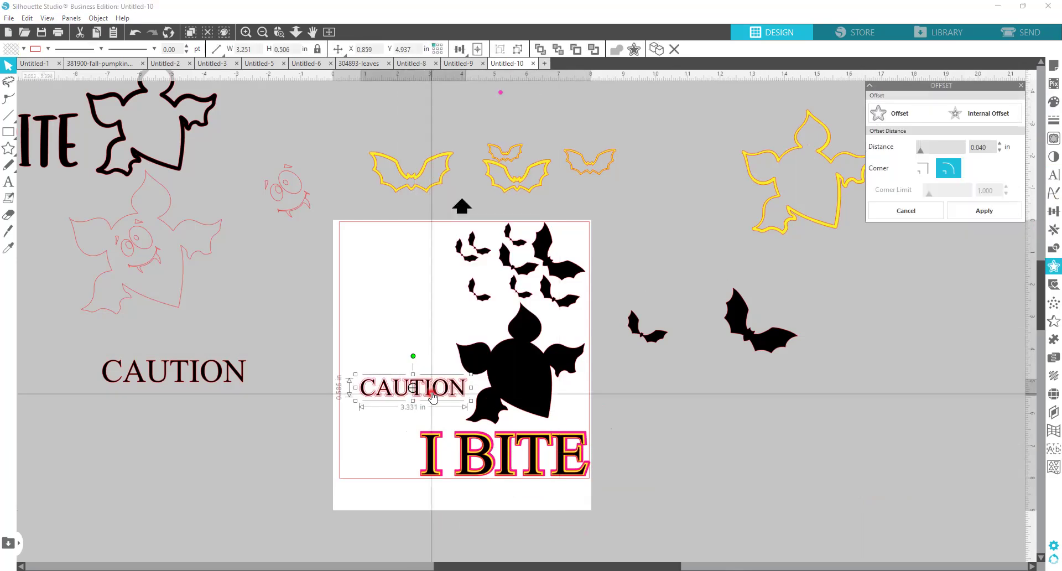
pyautogui.moveTo(430, 397); pyautogui.dragTo(350, 459)
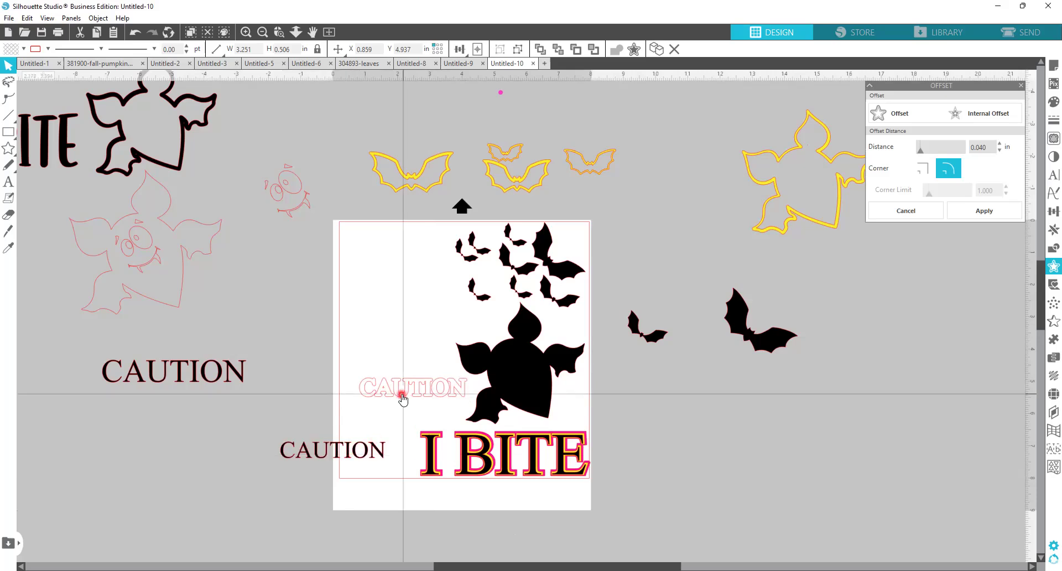
pyautogui.click(404, 395)
pyautogui.moveTo(357, 373); pyautogui.dragTo(463, 402)
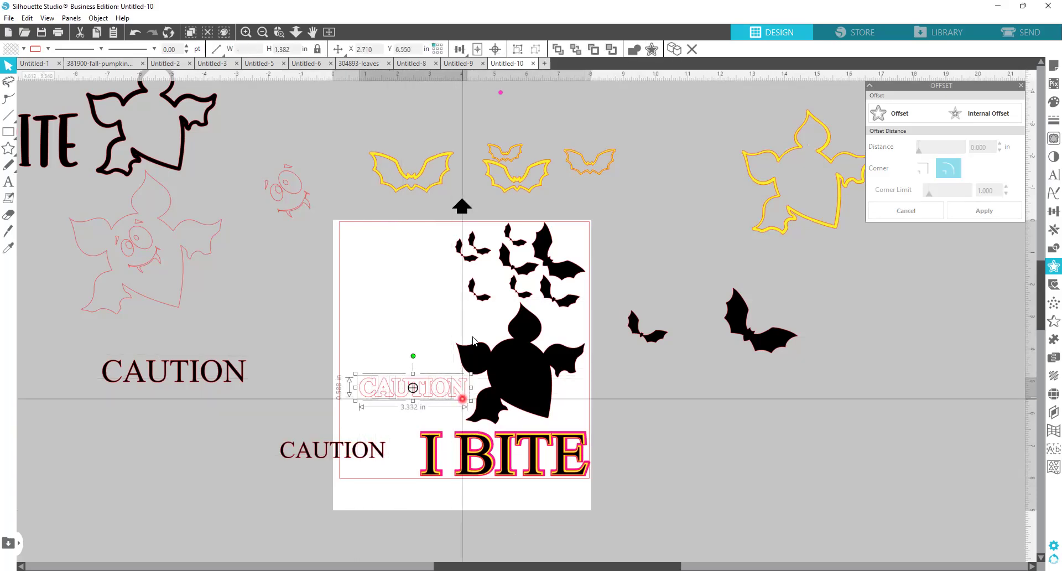
pyautogui.rightClick(464, 400)
pyautogui.click(490, 272)
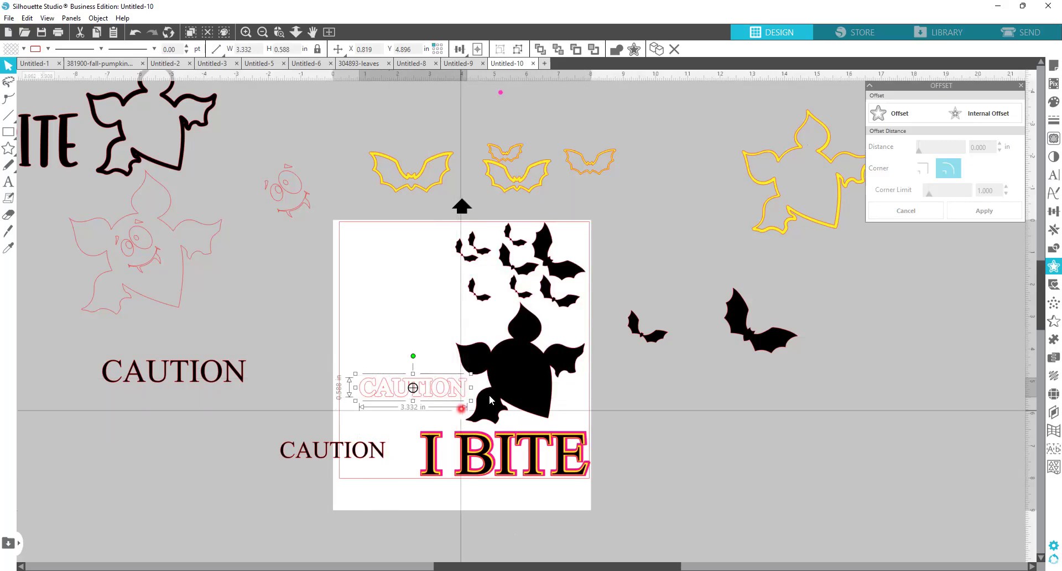
# Try filling the grouped CAUTION offset outlines with yellow F7EF28
pyautogui.click(1053, 102)
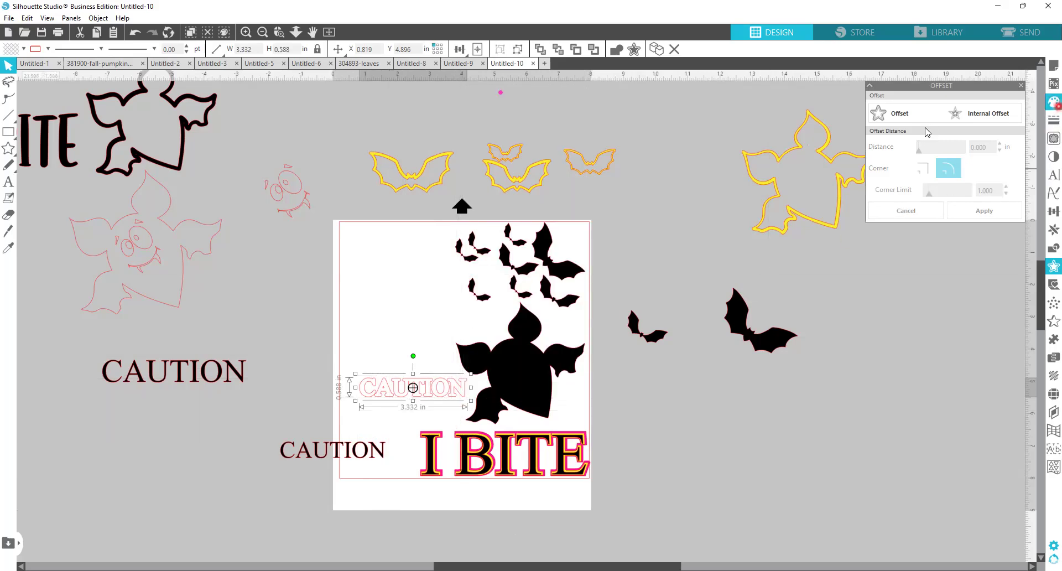
pyautogui.click(885, 126)
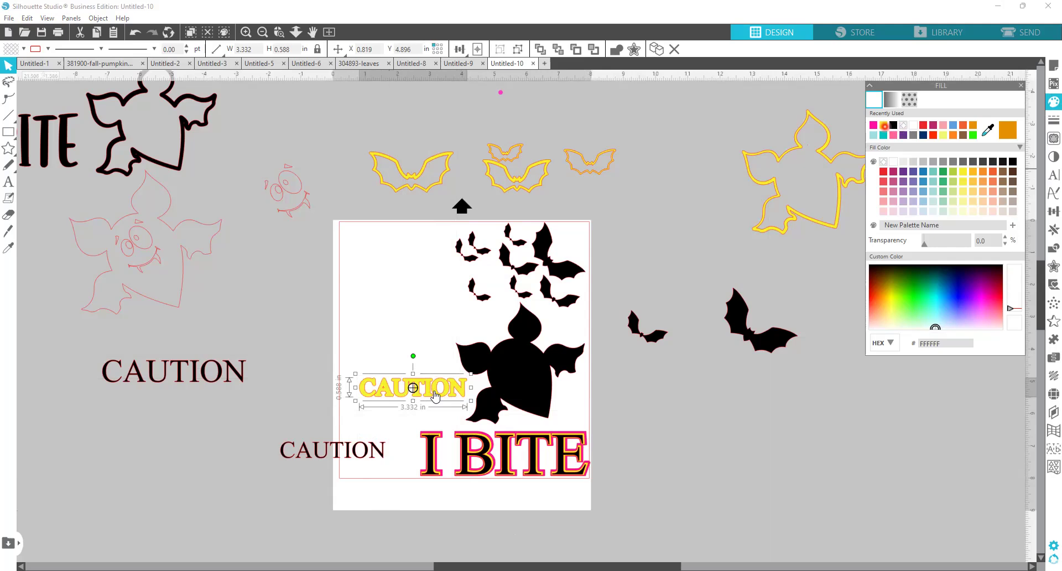
pyautogui.rightClick(435, 394)
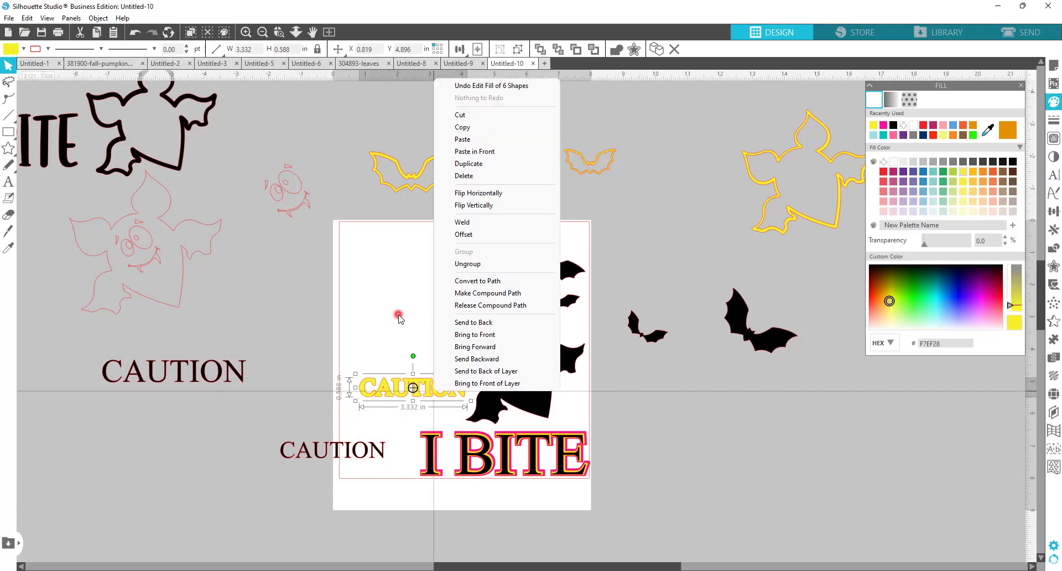
pyautogui.click(391, 330)
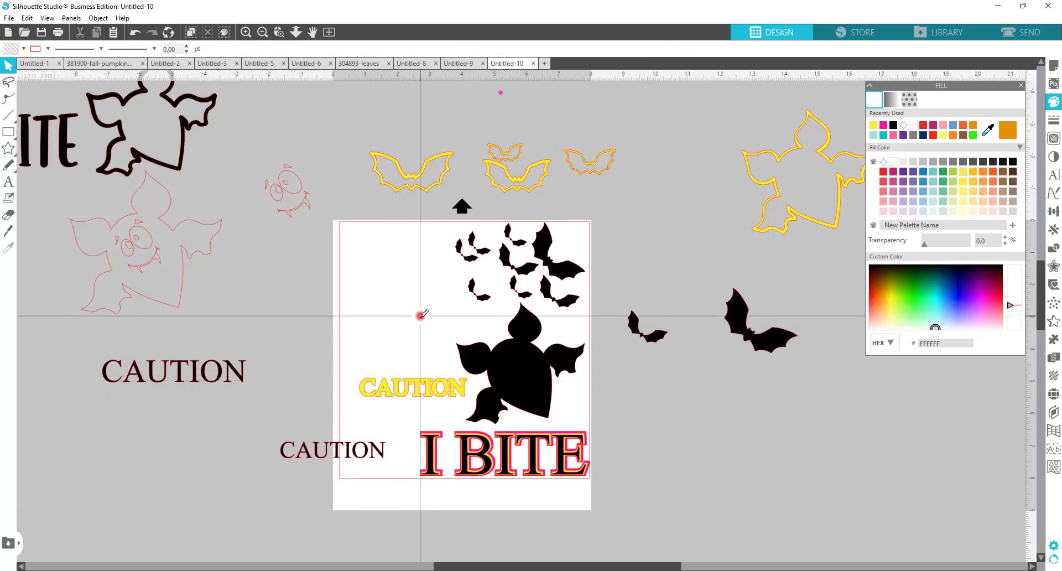
# Undo the yellow fill, the grouping and the offset of the CAUTION text
pyautogui.click(421, 315)
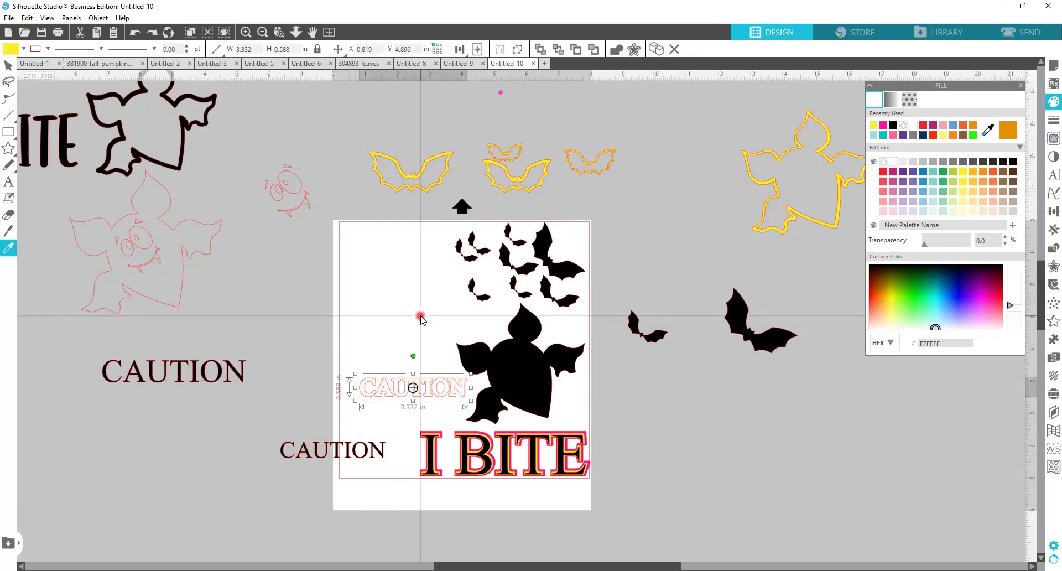
pyautogui.click(421, 316)
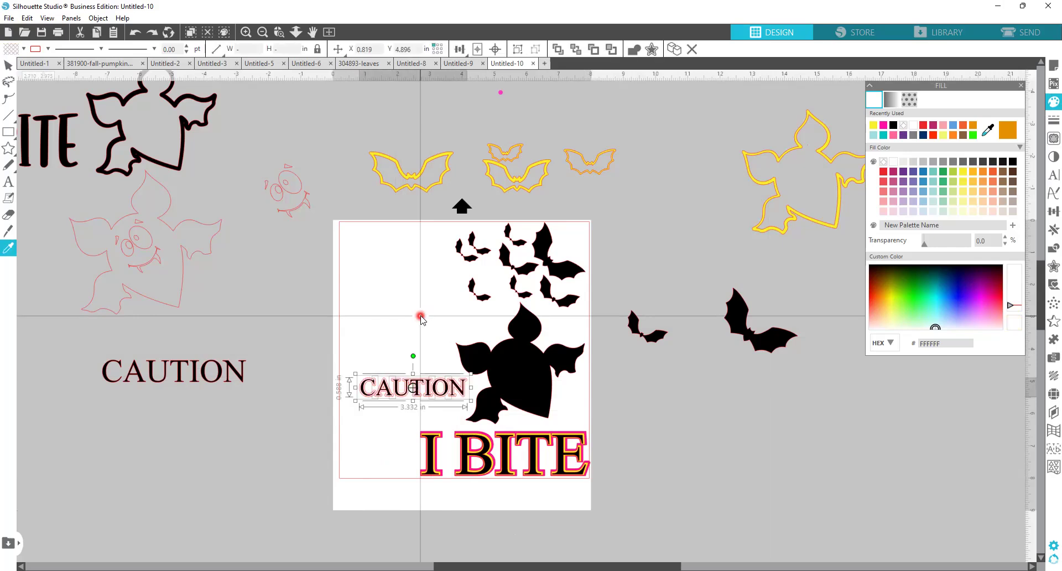
pyautogui.press('Escape')
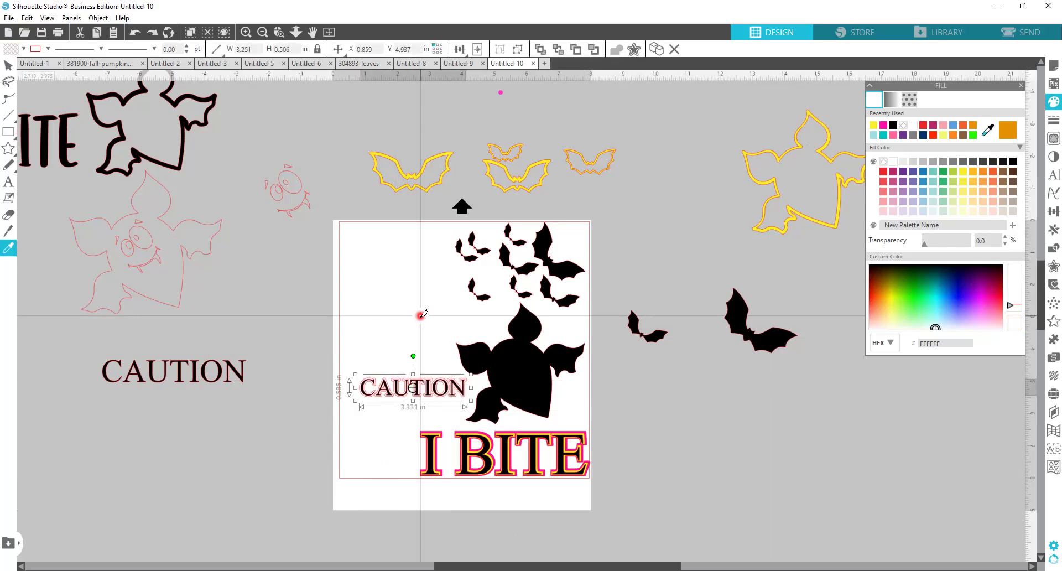
# Offset the CAUTION text on the page by 0.040 in with sharp corners and move the black text below the outlines
pyautogui.scroll(1, 420, 315)
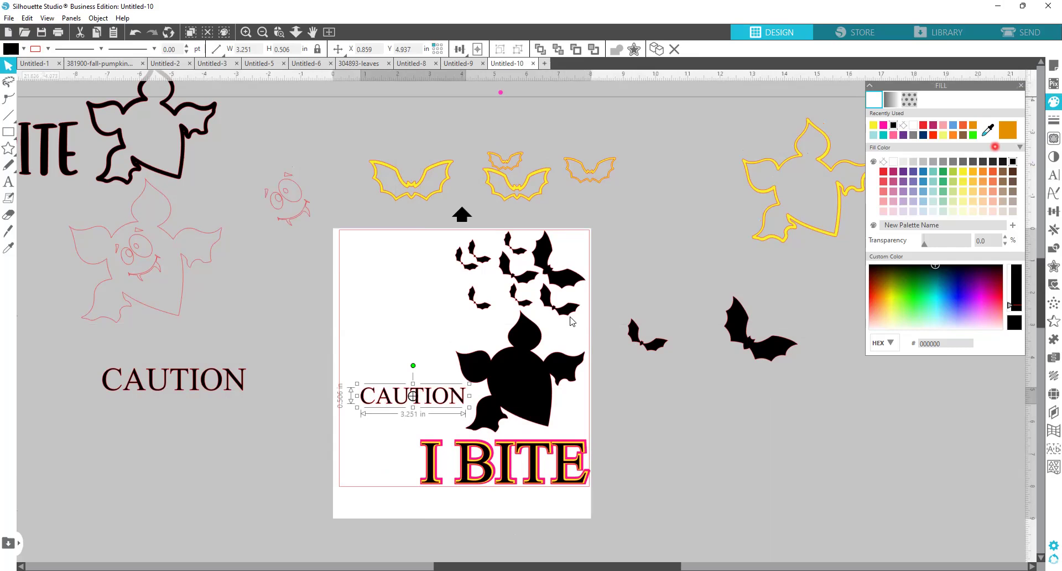
pyautogui.rightClick(401, 410)
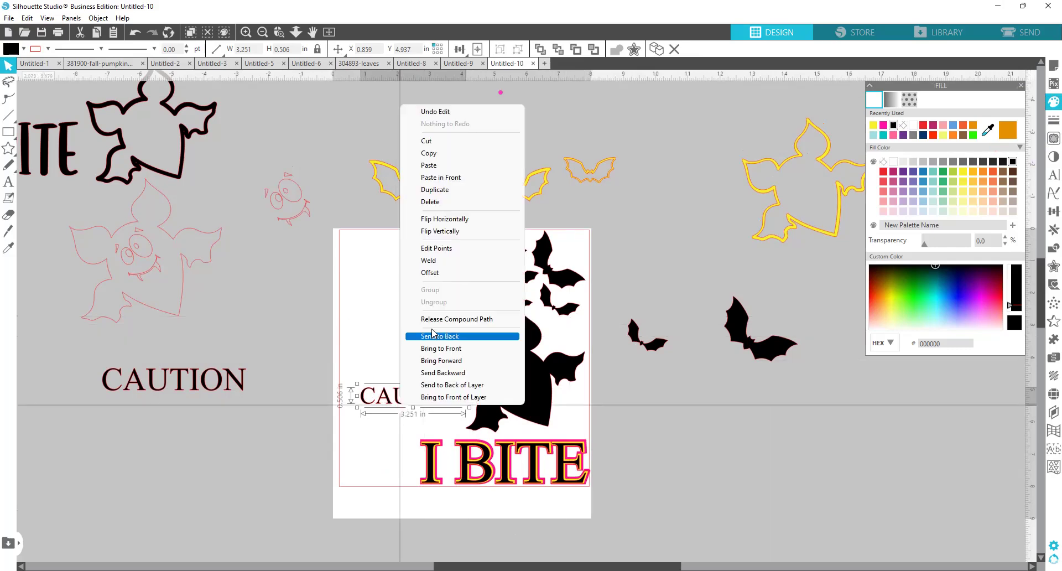
pyautogui.click(442, 273)
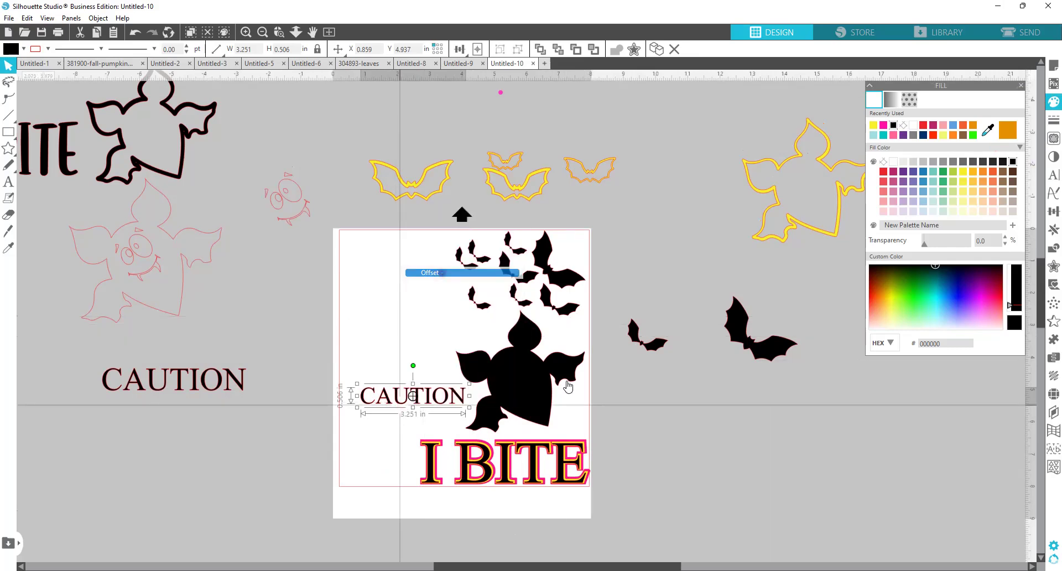
pyautogui.click(935, 169)
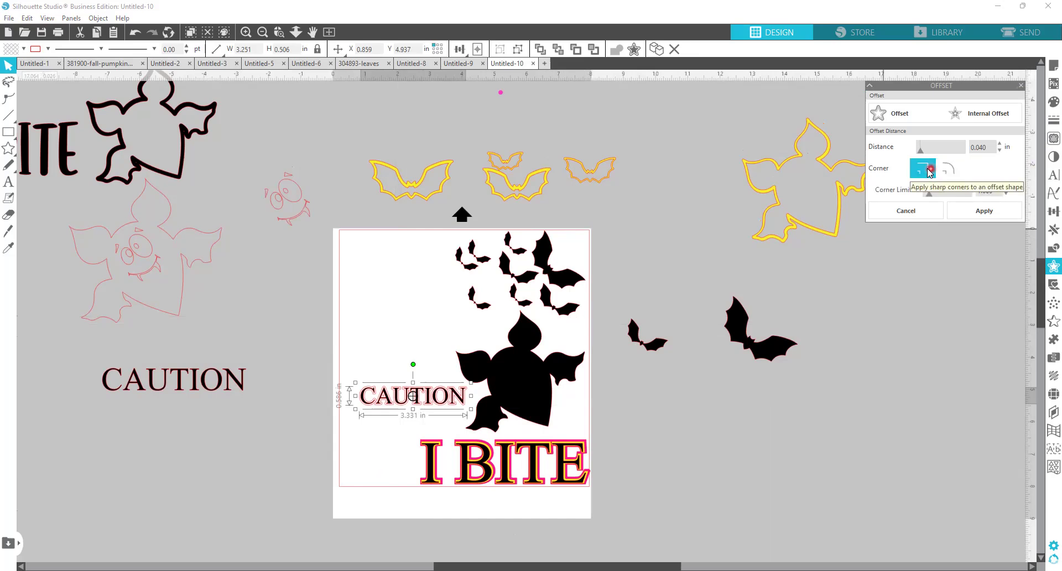
pyautogui.click(984, 211)
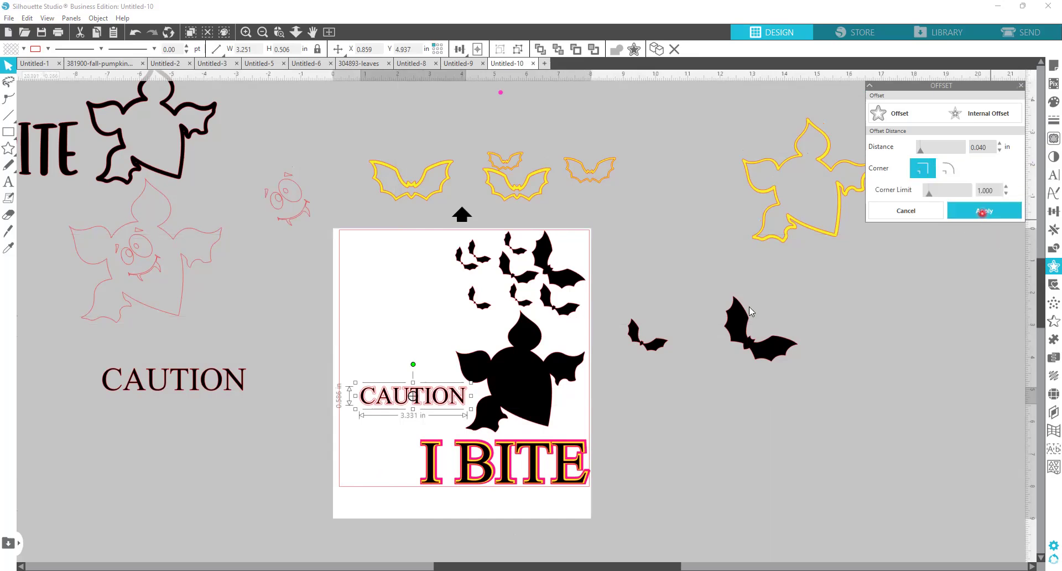
pyautogui.moveTo(417, 407); pyautogui.dragTo(389, 449)
# Group the CAUTION offset outlines and fill them with yellow F7EF28
pyautogui.click(465, 396)
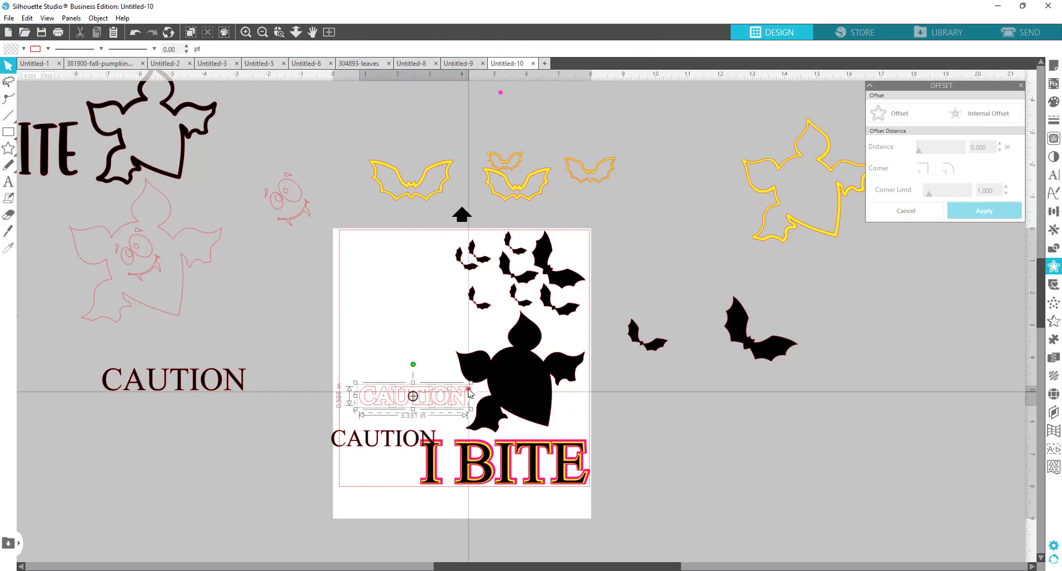
pyautogui.rightClick(469, 394)
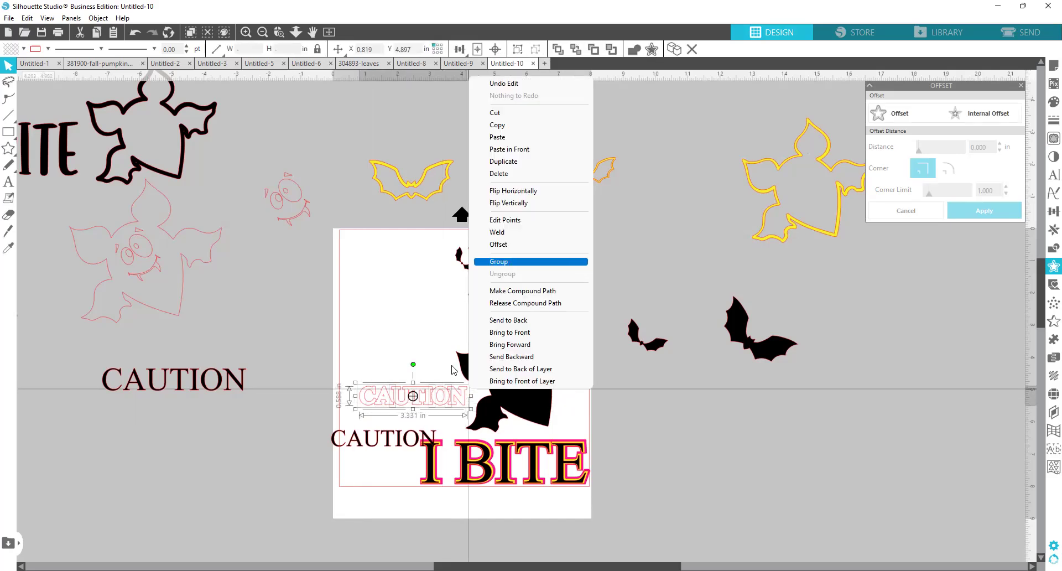
pyautogui.click(503, 260)
pyautogui.click(1052, 102)
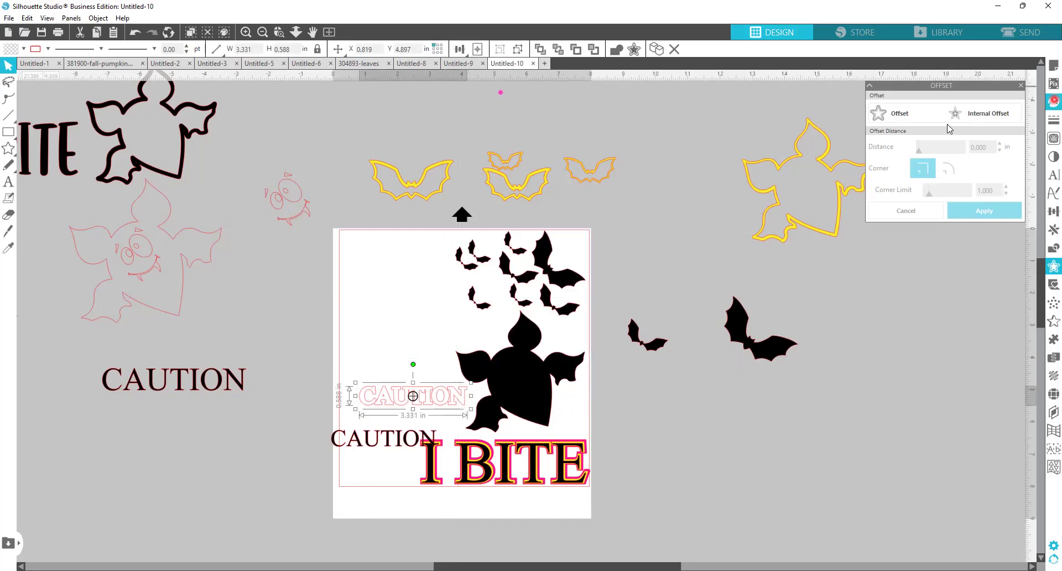
pyautogui.click(878, 126)
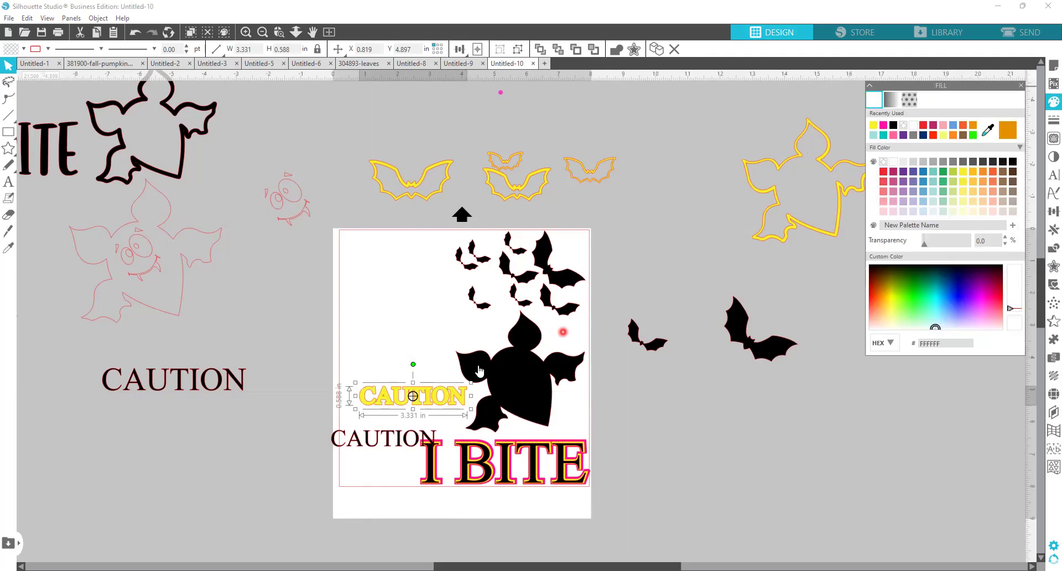
# Offset the yellow CAUTION layer with sharp corners and move the yellow layer down and left, off the new outline
pyautogui.rightClick(437, 385)
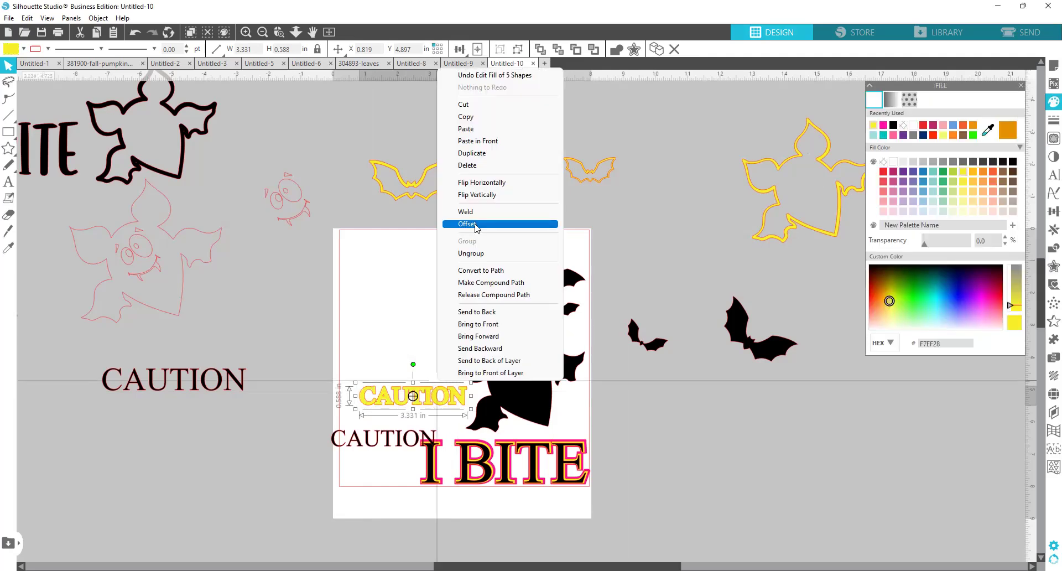
pyautogui.click(474, 235)
pyautogui.click(919, 168)
pyautogui.click(974, 218)
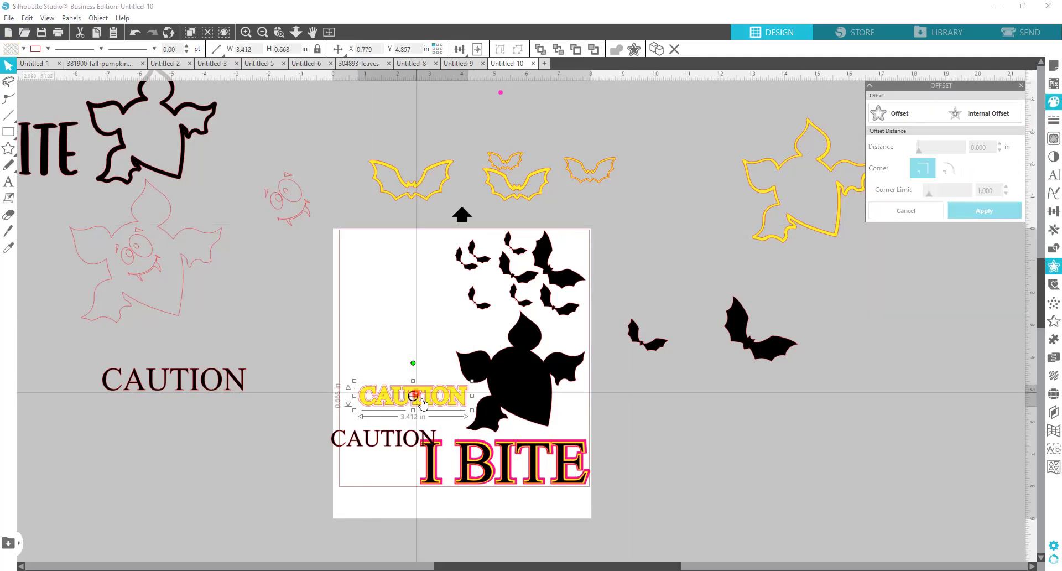
pyautogui.moveTo(424, 403); pyautogui.dragTo(330, 438)
# Fill the outer CAUTION offset outline with the same pink as the I BITE layer
pyautogui.click(402, 389)
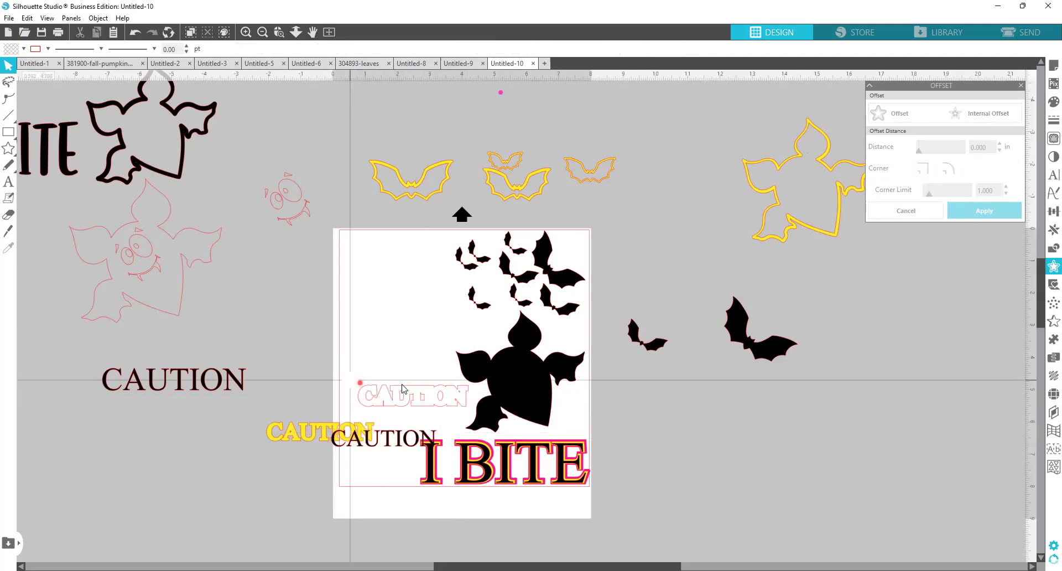
pyautogui.click(403, 389)
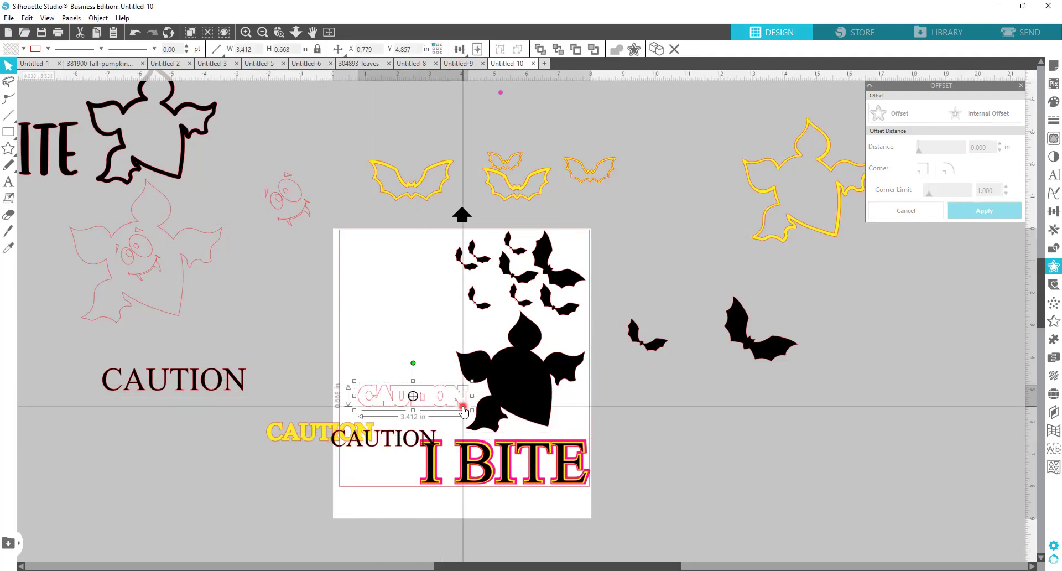
pyautogui.rightClick(463, 411)
pyautogui.click(750, 300)
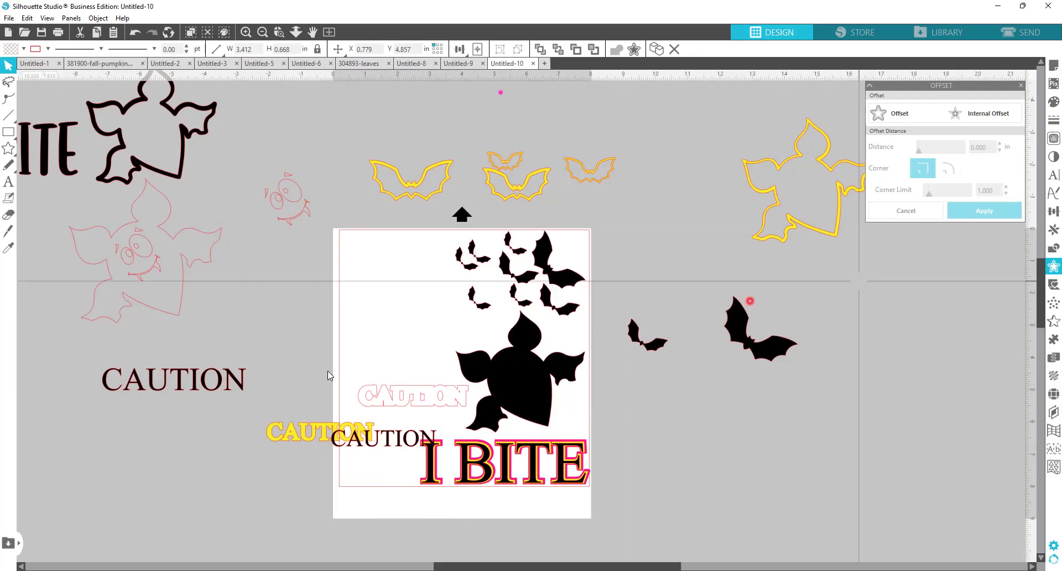
pyautogui.click(412, 396)
pyautogui.click(982, 154)
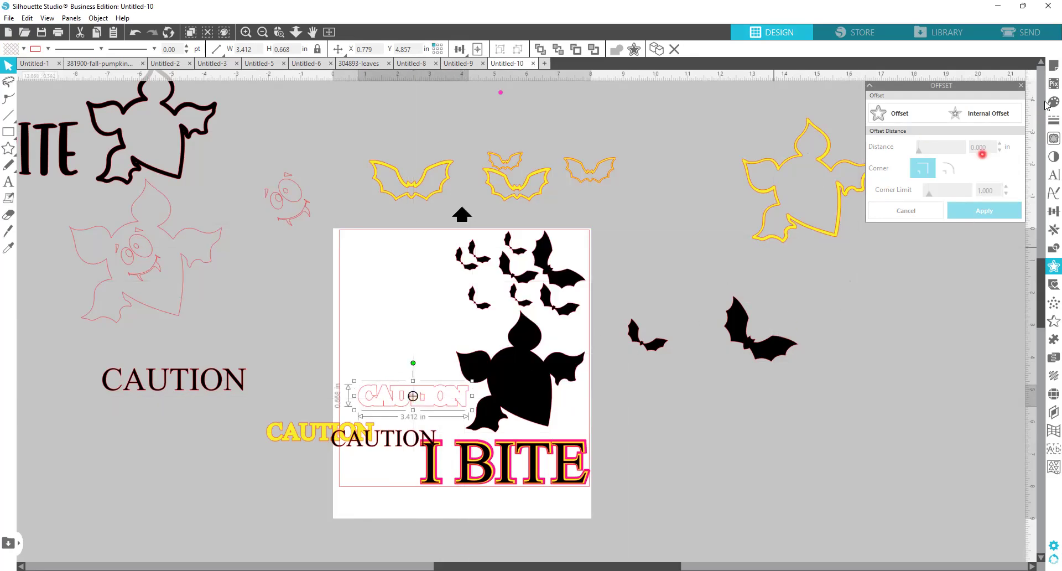
pyautogui.click(1053, 102)
pyautogui.click(885, 128)
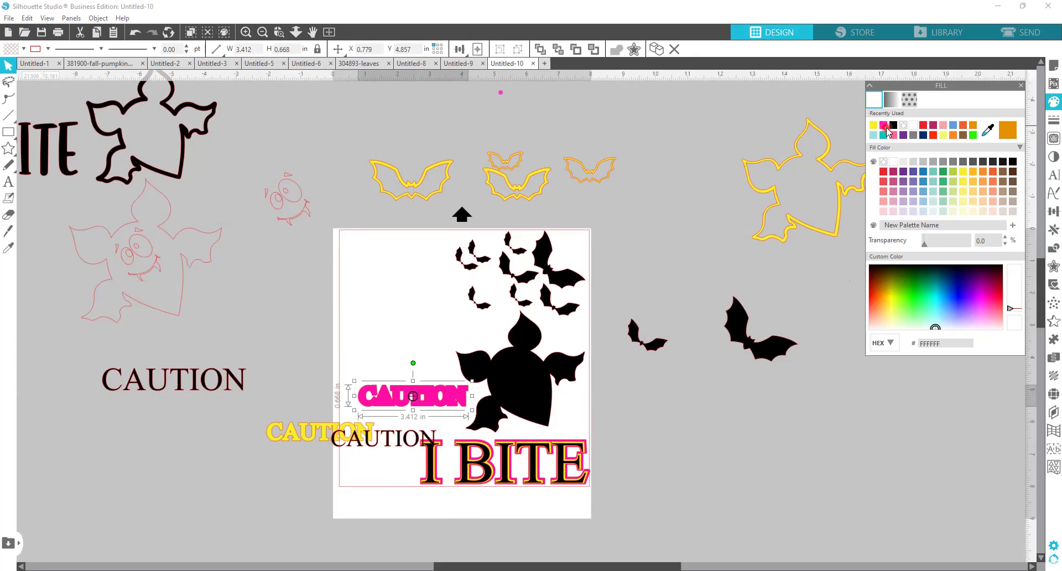
# Move the black I BITE text and the yellow I BITE layer off the page to its right, away from the pink layer
pyautogui.click(390, 456)
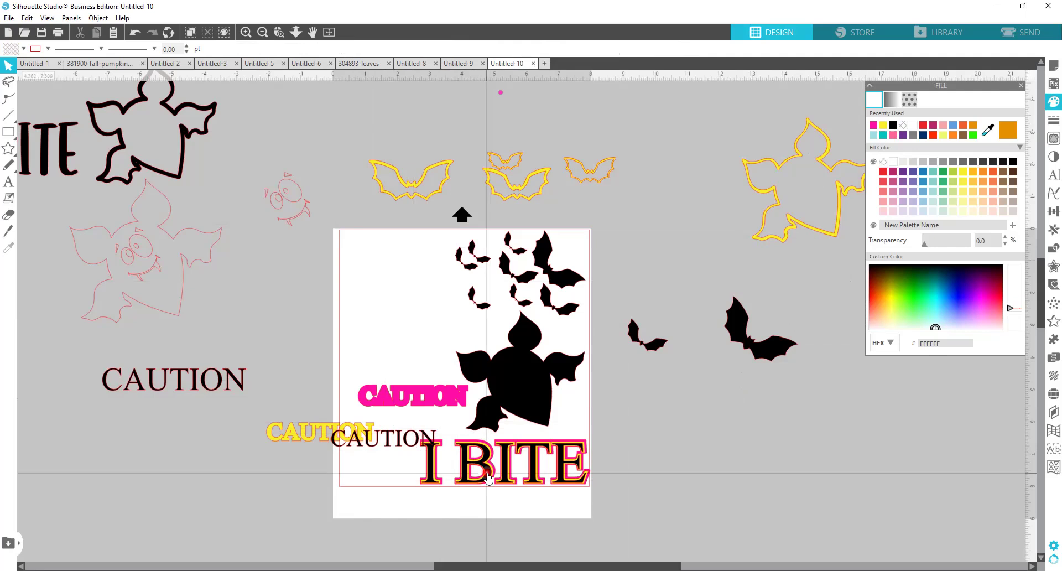
pyautogui.moveTo(488, 477); pyautogui.dragTo(727, 491)
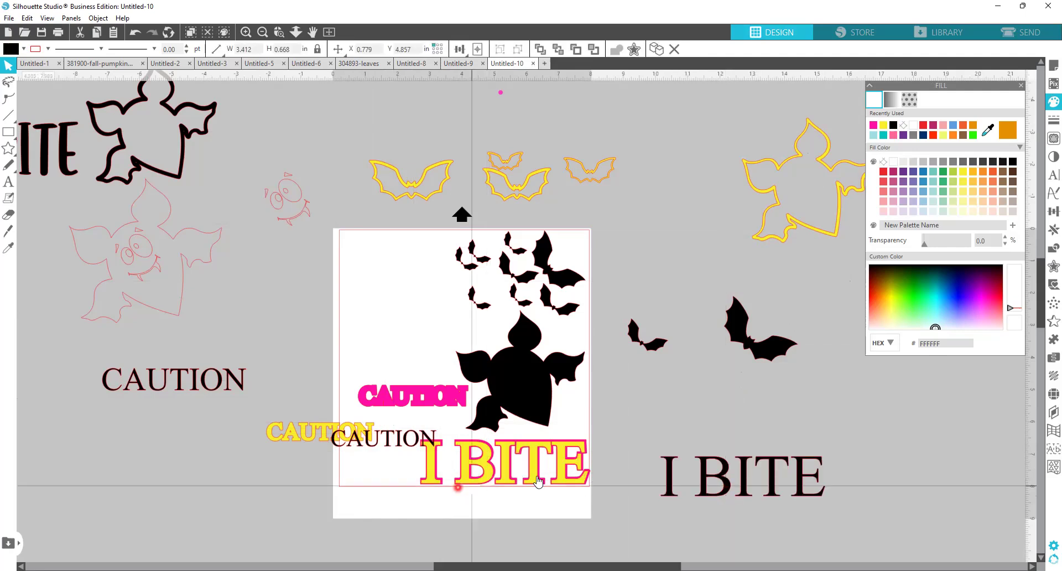
pyautogui.moveTo(576, 481); pyautogui.dragTo(834, 431)
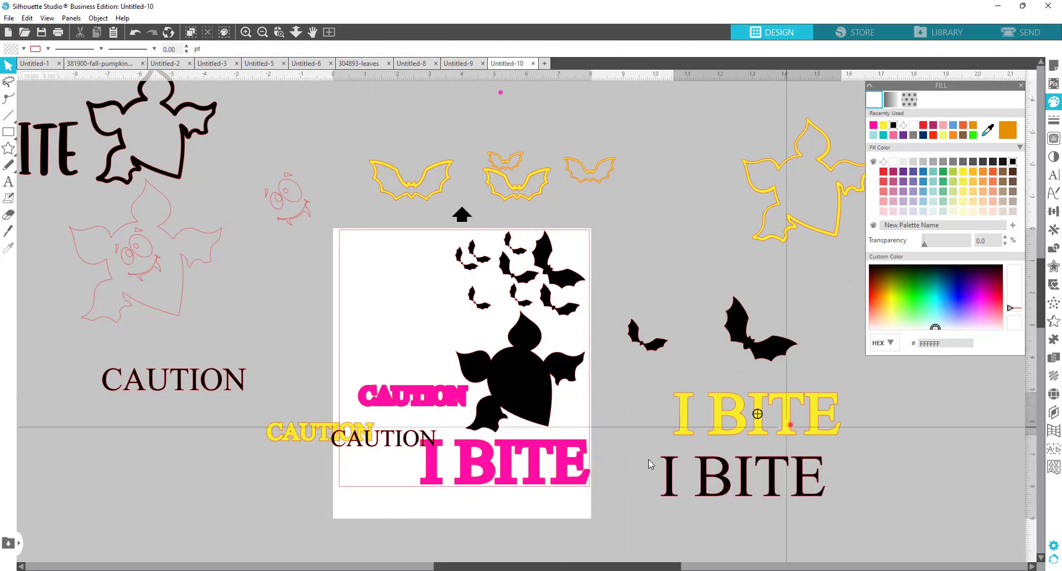
pyautogui.click(496, 485)
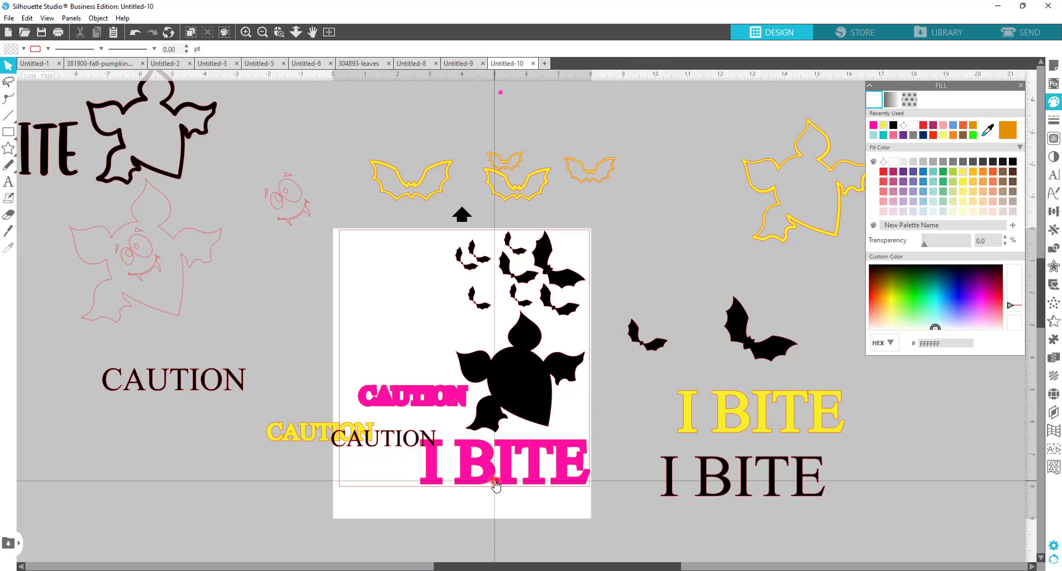
pyautogui.click(672, 130)
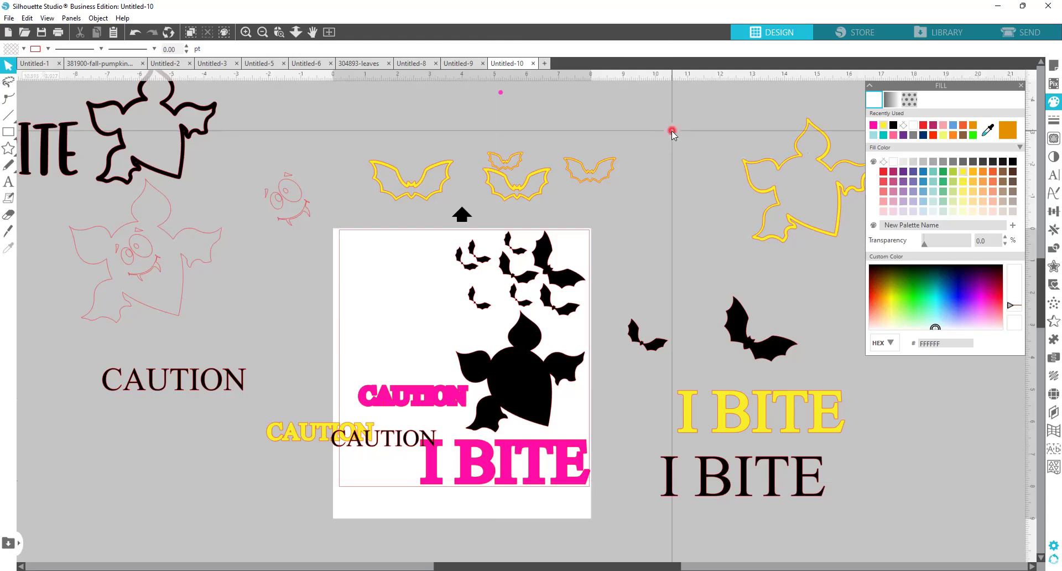